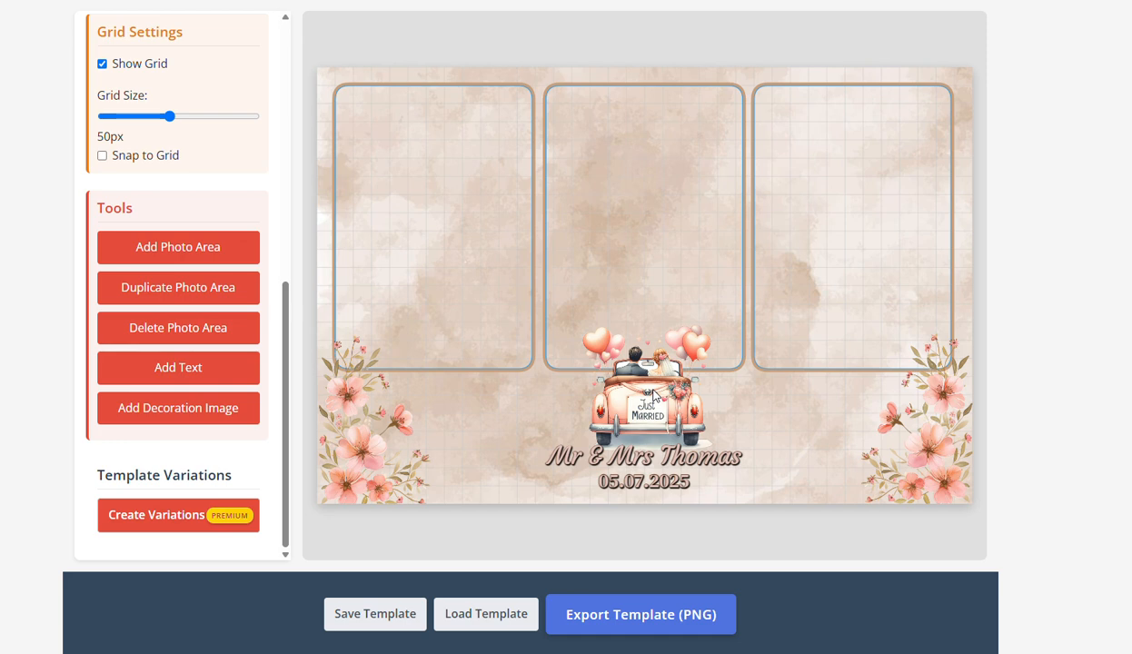
Export the template as photo-booth-template (12).png and preview the exported image.
{"action": "left_click", "coordinate": [672, 602]}
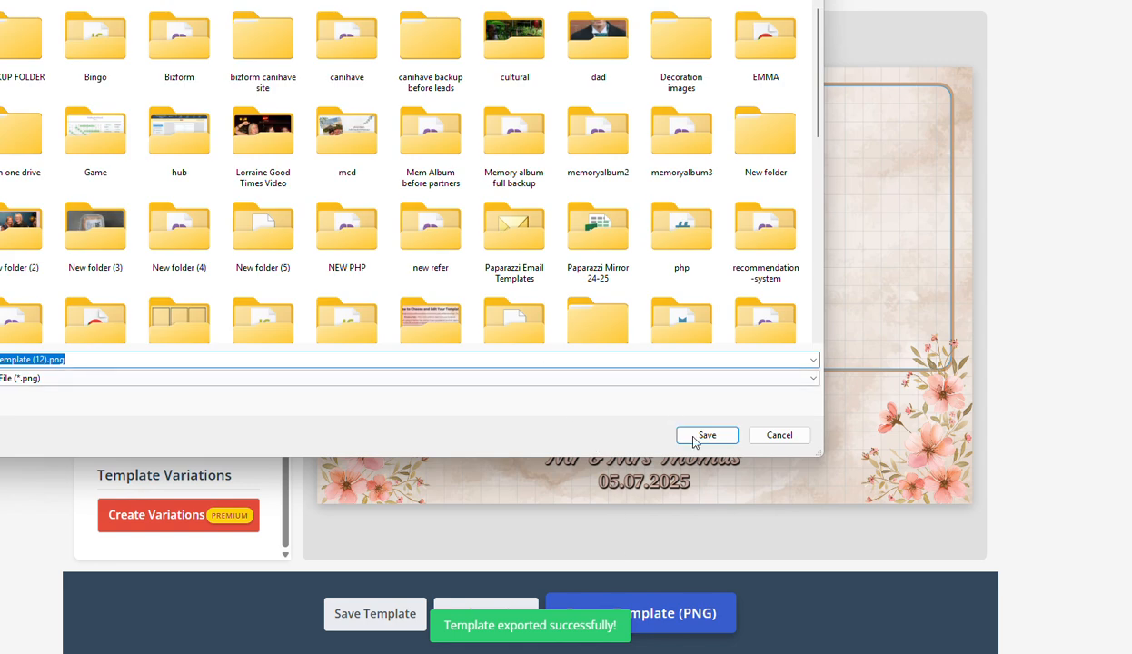
{"action": "left_click", "coordinate": [695, 441]}
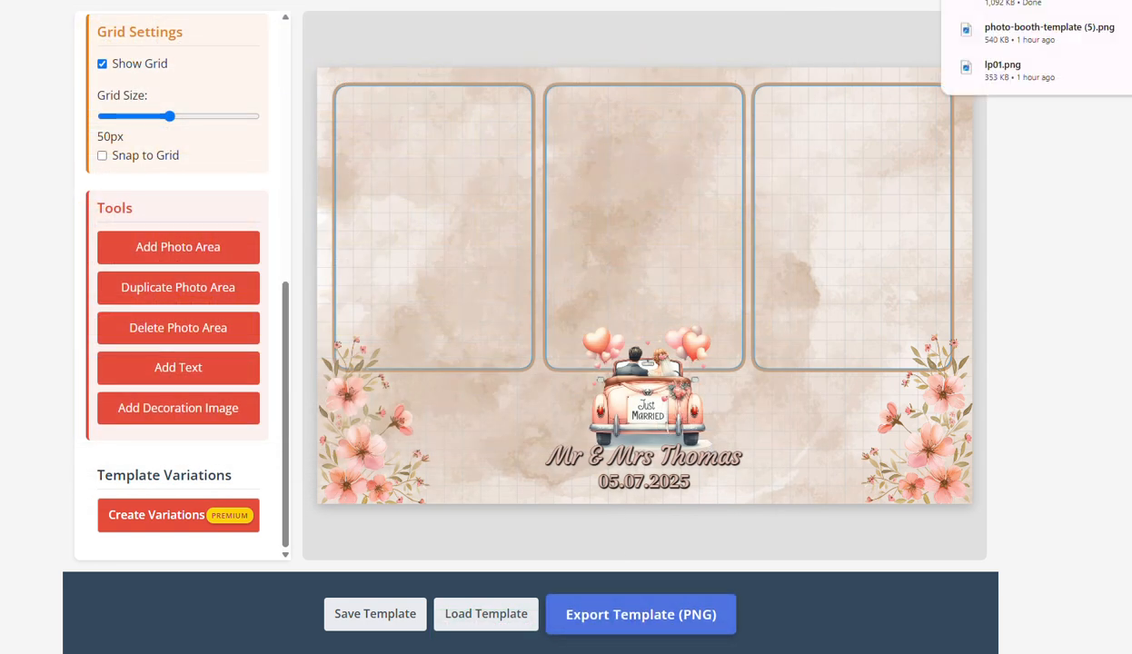
{"action": "left_click", "coordinate": [1081, 15]}
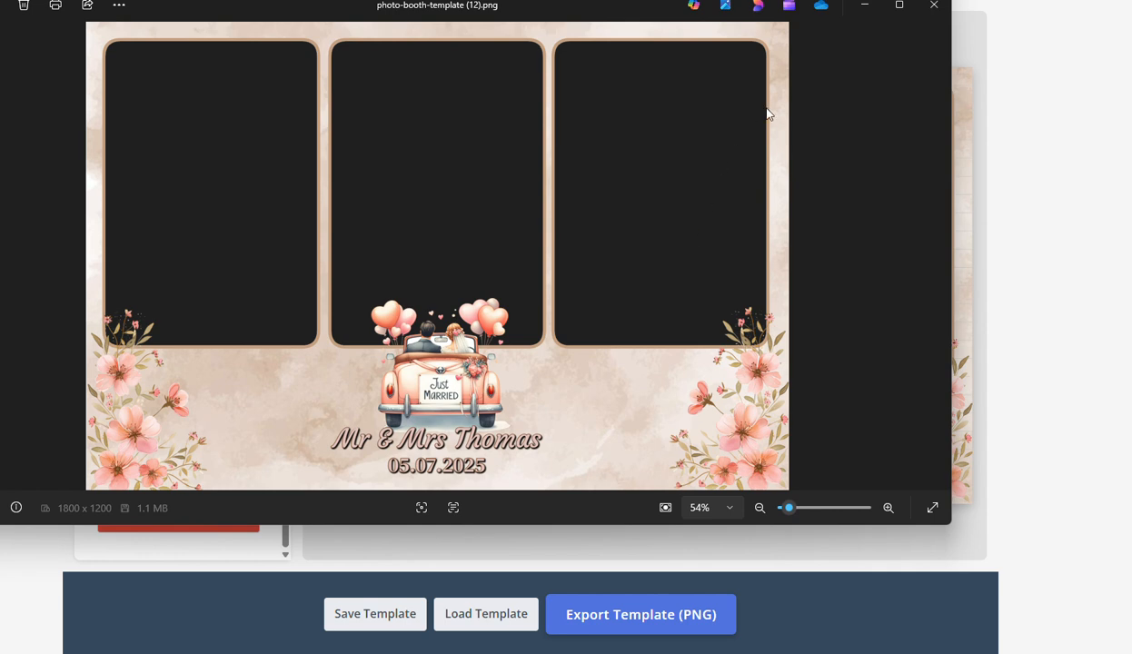
{"action": "left_click", "coordinate": [933, 7]}
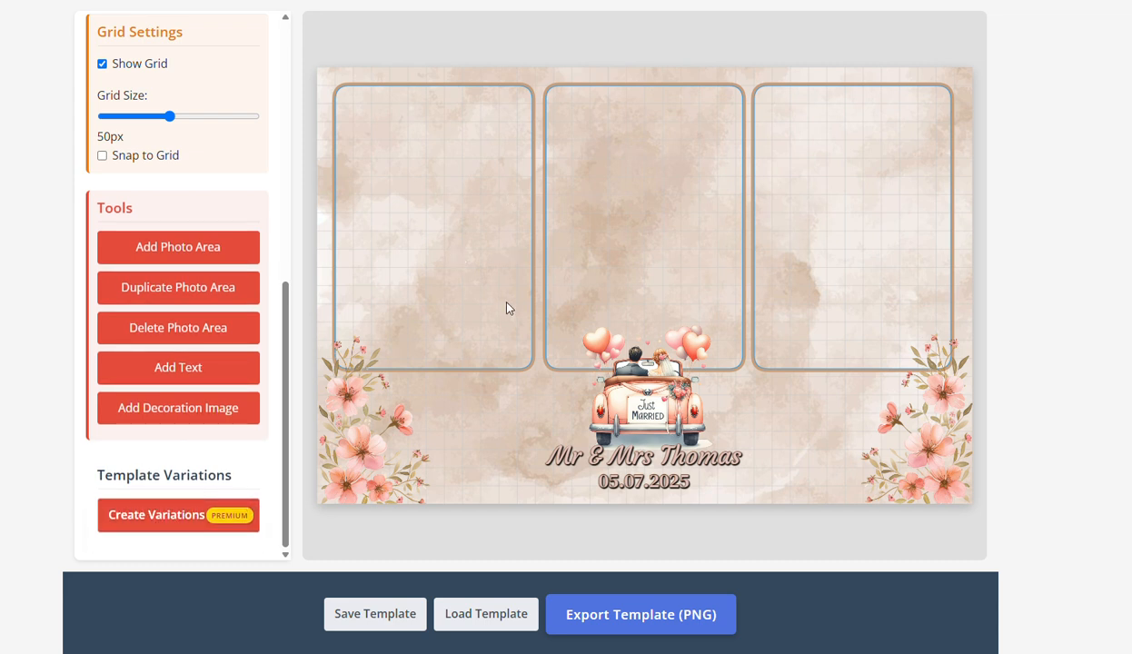
Save the design as a Master Template, using the couple's surname as the template name.
{"action": "left_click", "coordinate": [404, 614]}
{"action": "type", "text": "thomas"}
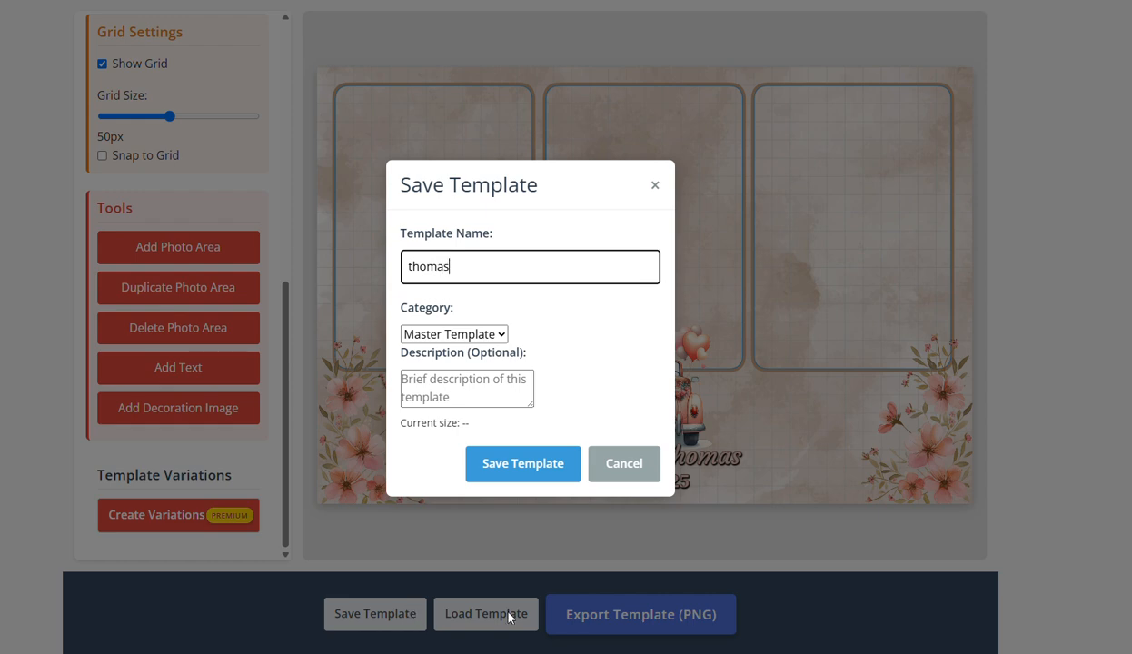
{"action": "left_click", "coordinate": [511, 470]}
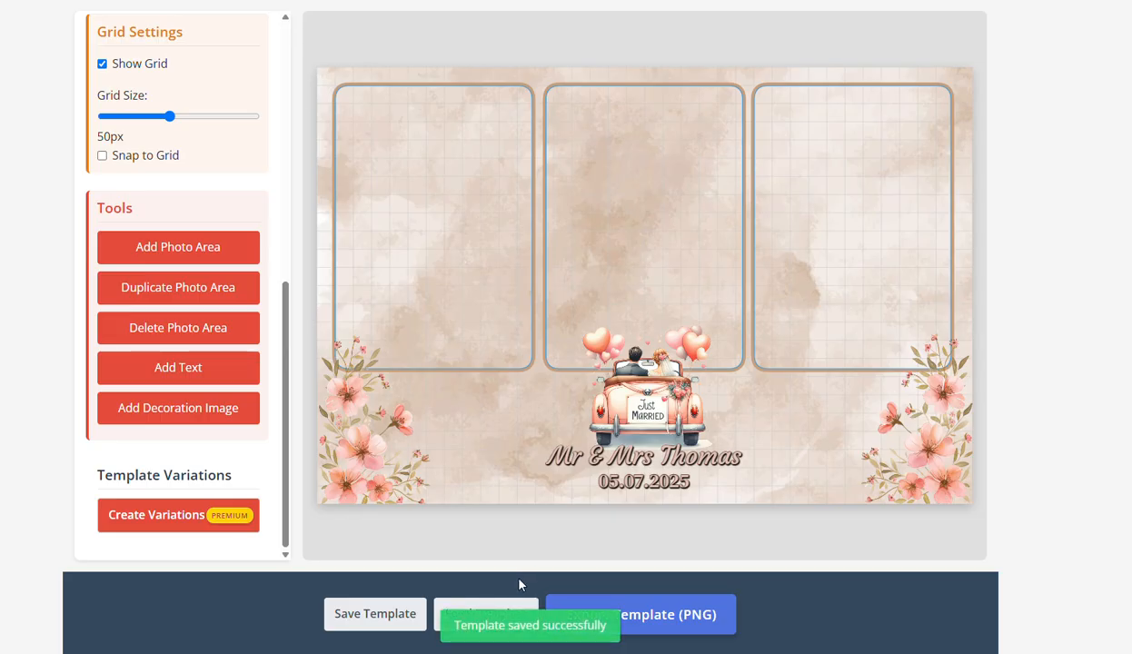
Start creating template variations and enter the couple's surname as the template family name.
{"action": "left_click", "coordinate": [177, 518]}
{"action": "type", "text": "T"}
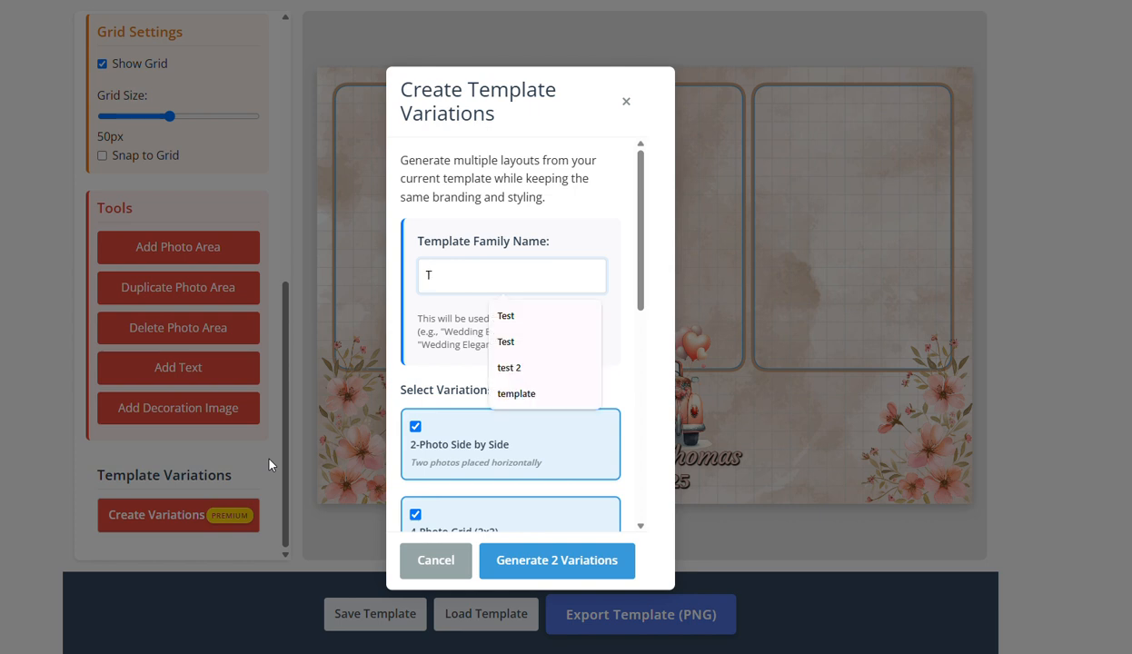
{"action": "type", "text": "homas"}
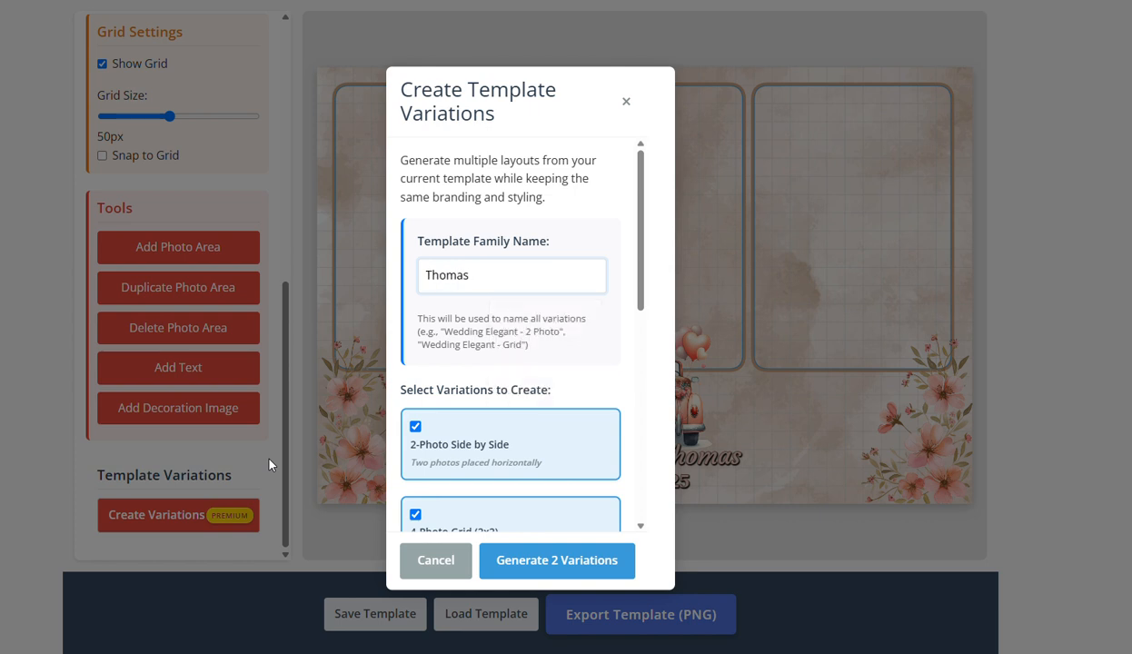
Generate only the Photo Strip (3 vertical) and Portrait Version (4x6) variations, excluding 2-Photo Side by Side and 4-Photo Grid (2x2).
{"action": "scroll", "coordinate": [526, 343], "scroll_direction": "down", "scroll_amount": 3}
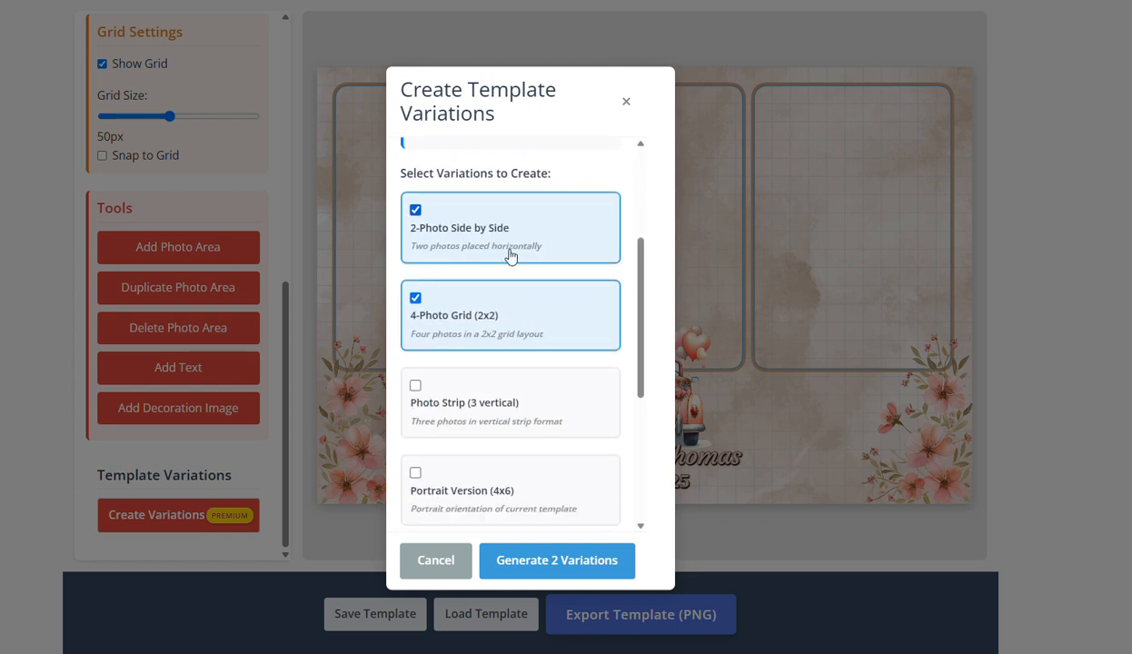
{"action": "left_click", "coordinate": [516, 243]}
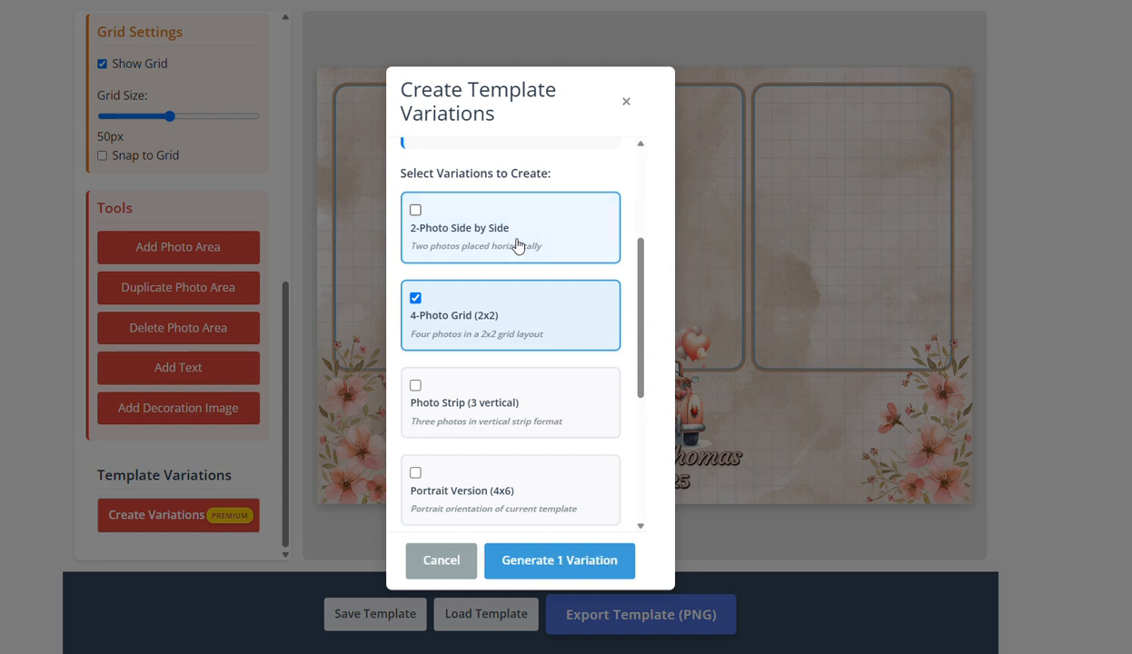
{"action": "left_click", "coordinate": [508, 325]}
{"action": "scroll", "coordinate": [506, 368], "scroll_direction": "down", "scroll_amount": 1}
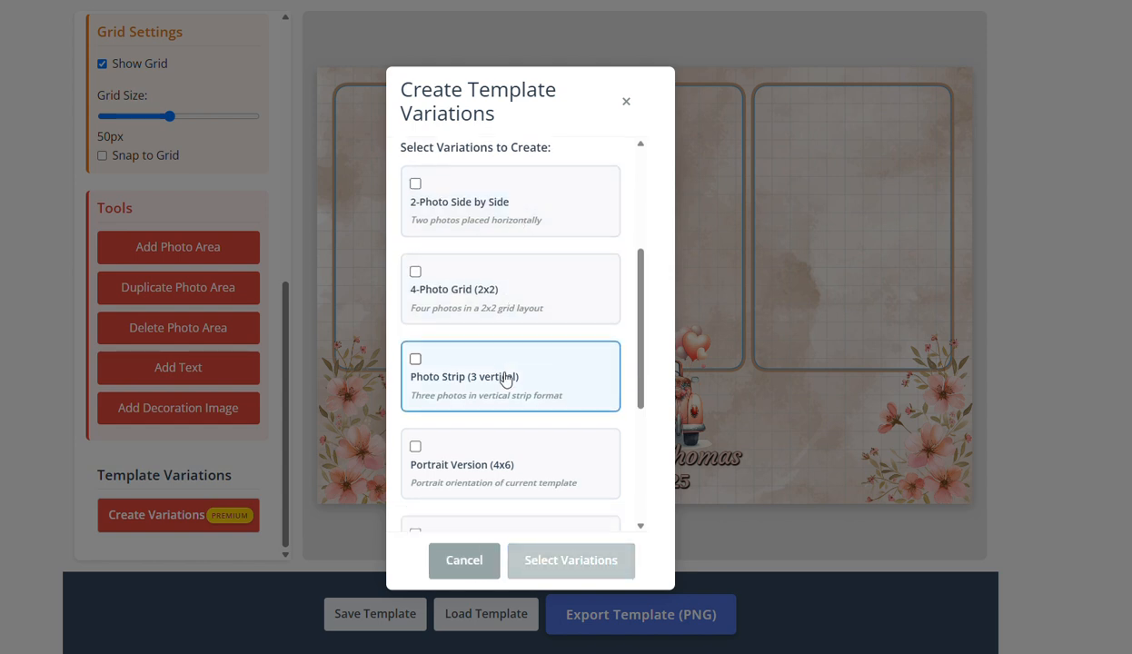
{"action": "left_click", "coordinate": [481, 429]}
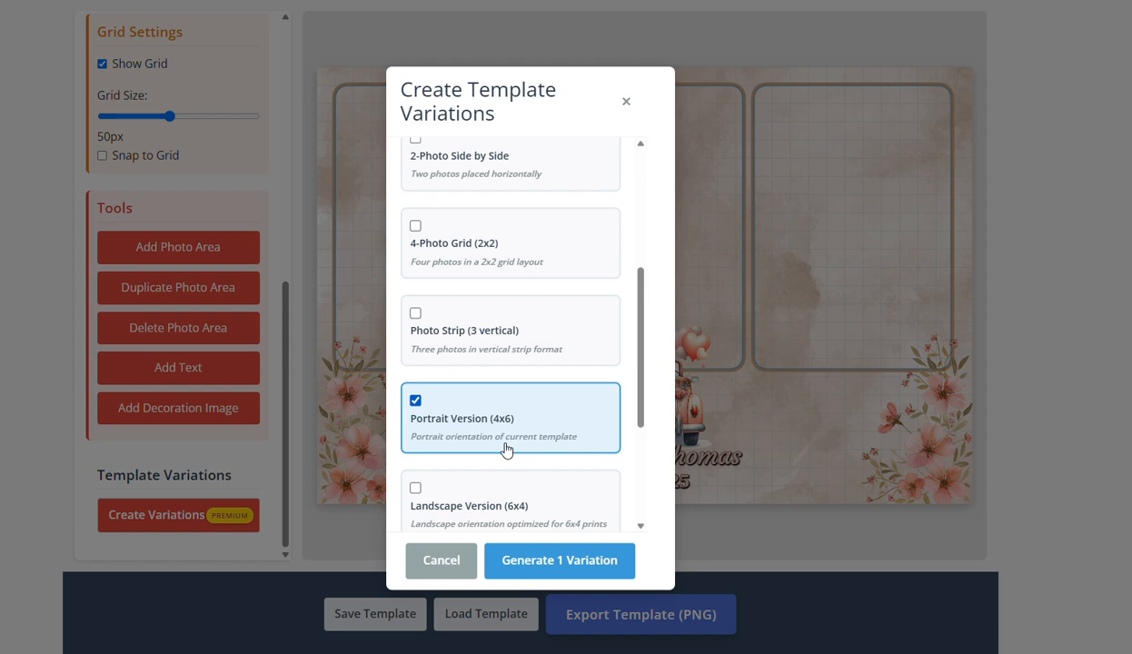
{"action": "left_click", "coordinate": [495, 343]}
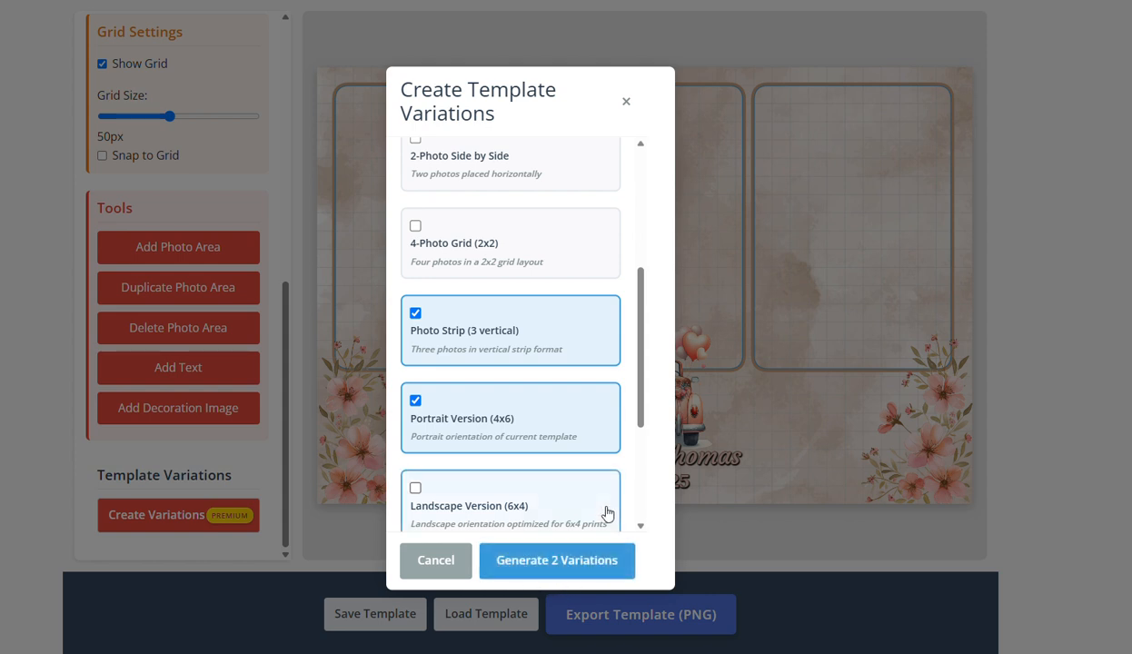
{"action": "left_click", "coordinate": [601, 559]}
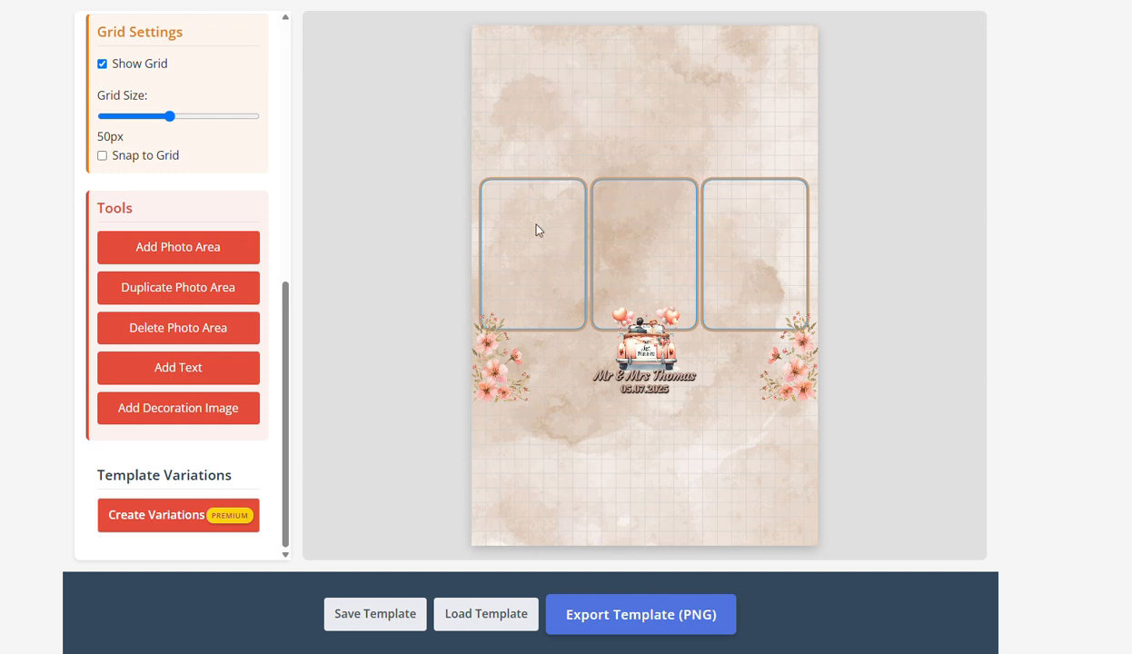
Move the left photo area to the upper-left part of the portrait canvas and delete the other two photo areas.
{"action": "left_click_drag", "start_coordinate": [560, 281], "coordinate": [572, 150]}
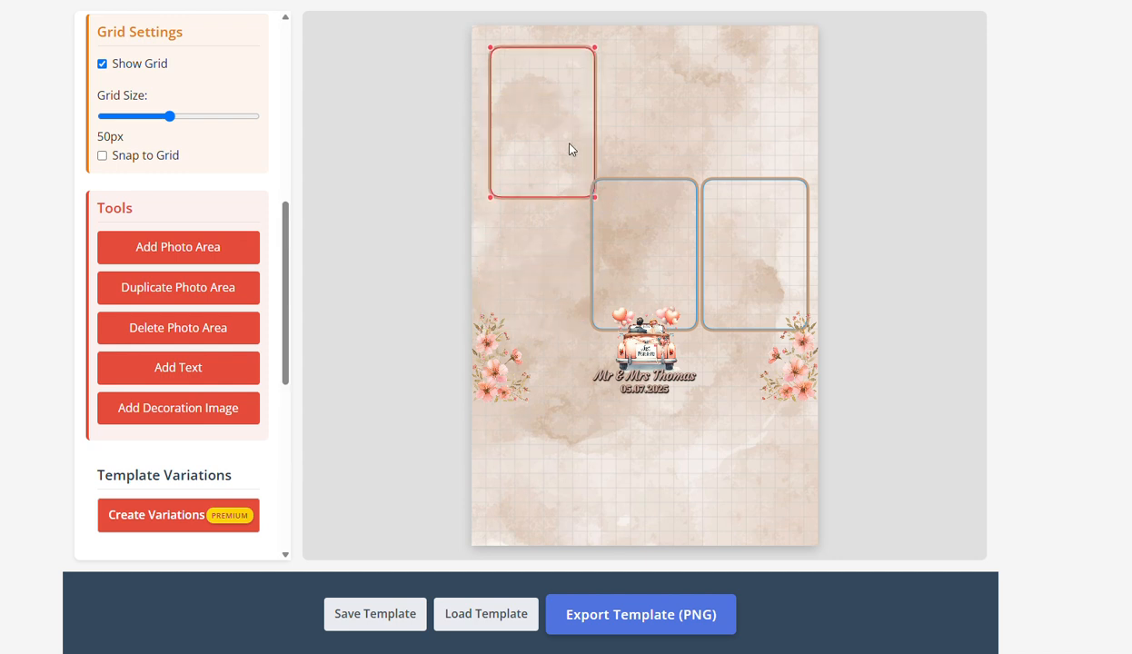
{"action": "left_click", "coordinate": [644, 250]}
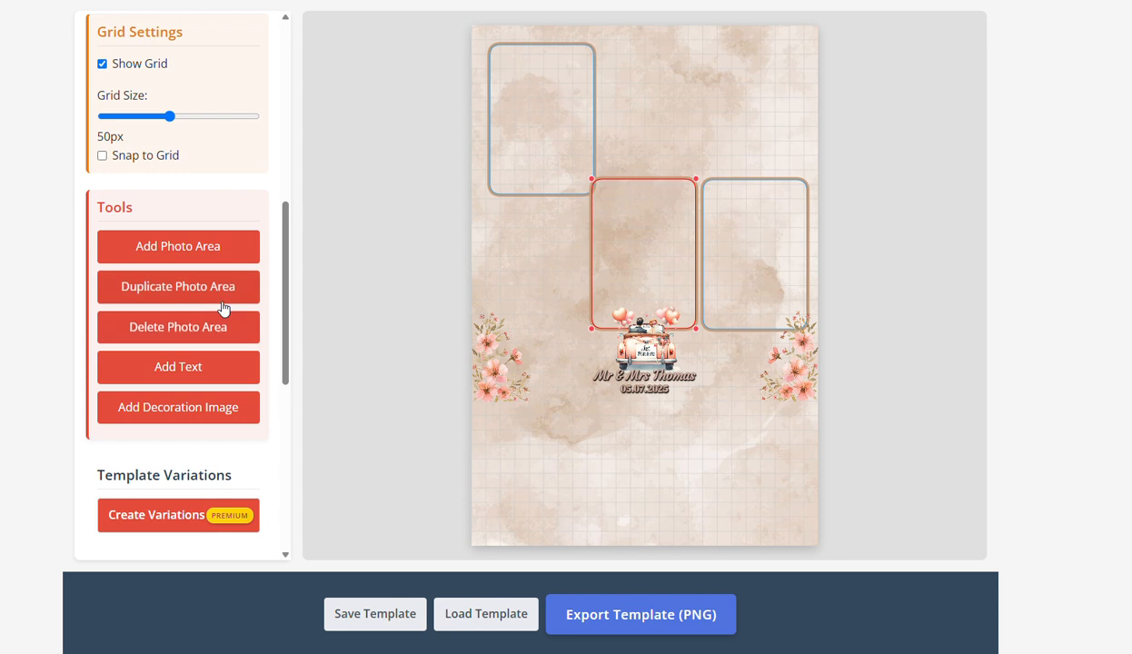
{"action": "left_click", "coordinate": [219, 332]}
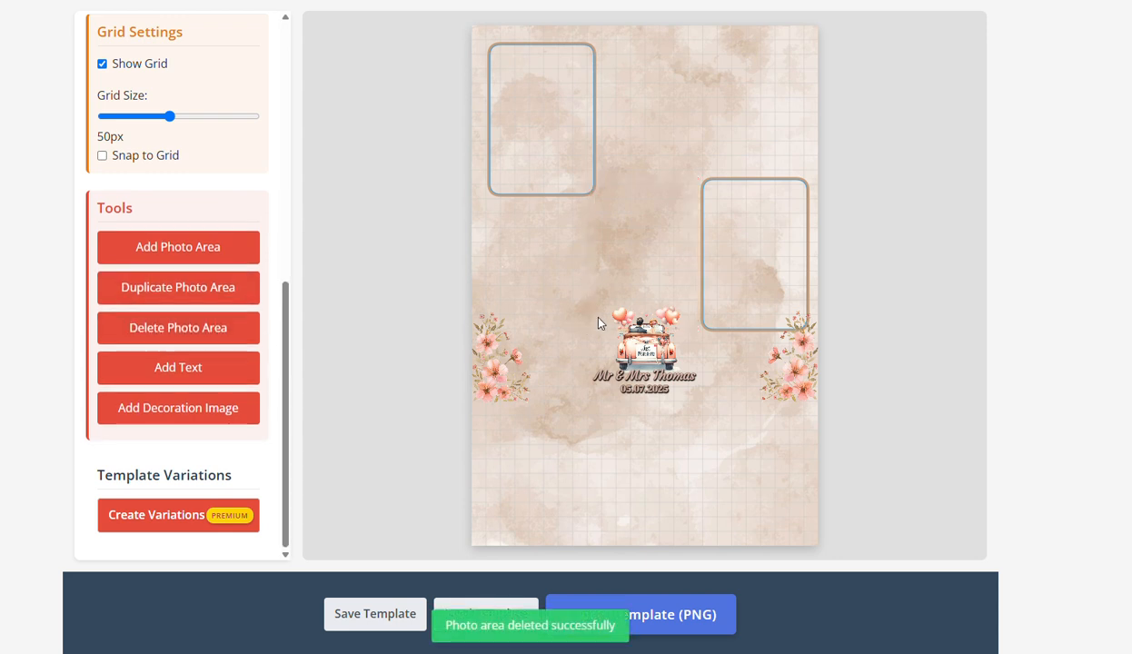
{"action": "left_click", "coordinate": [713, 284]}
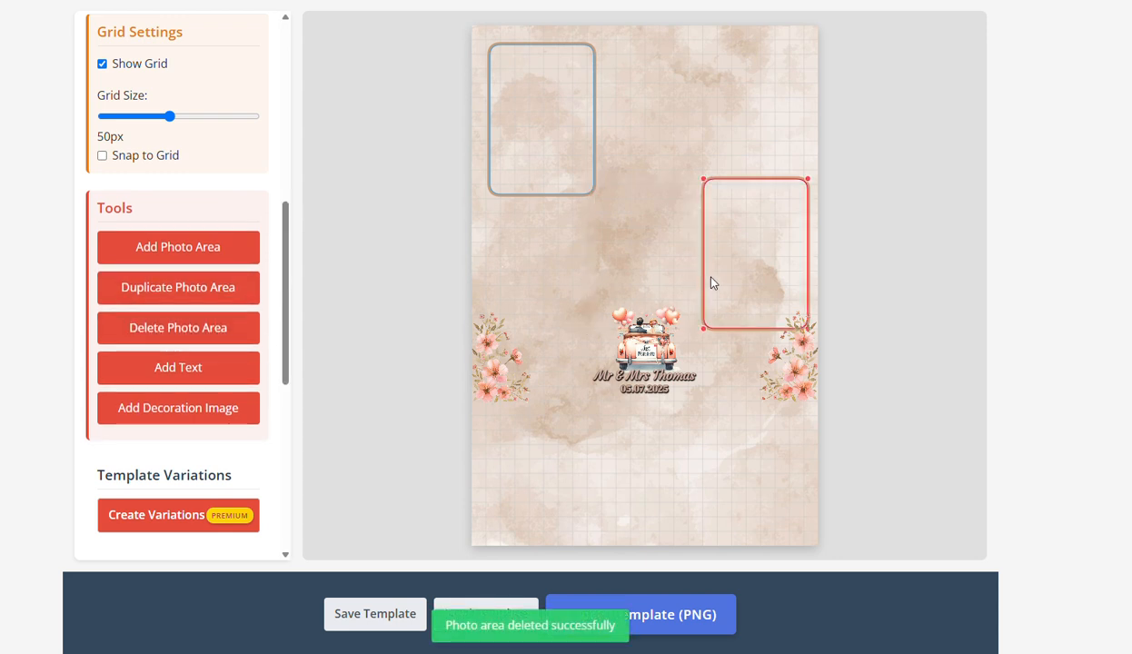
{"action": "left_click", "coordinate": [189, 327]}
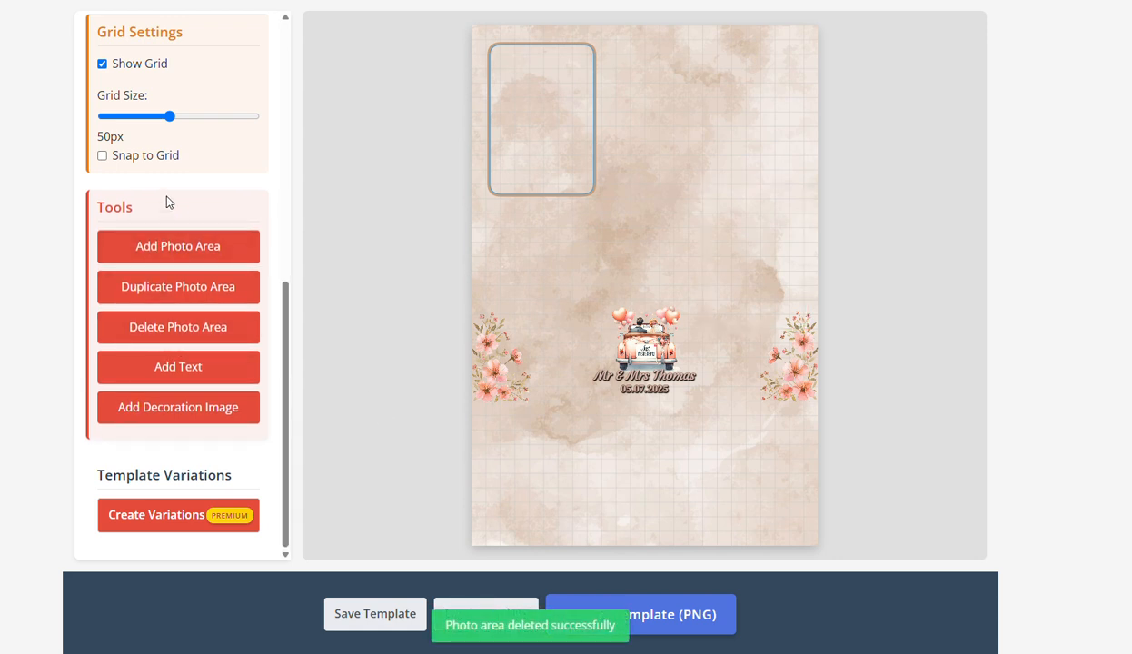
Enable Snap to Grid, then enlarge the remaining photo area to nearly half the canvas width and align it near the upper-left corner.
{"action": "left_click", "coordinate": [149, 157]}
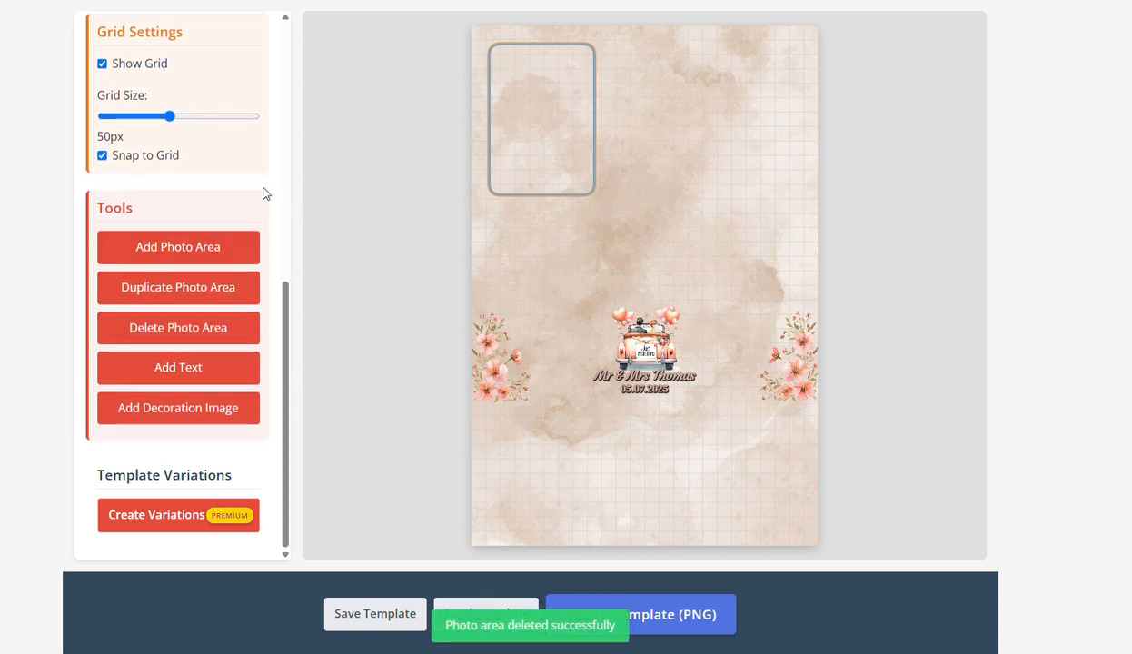
{"action": "left_click", "coordinate": [498, 137]}
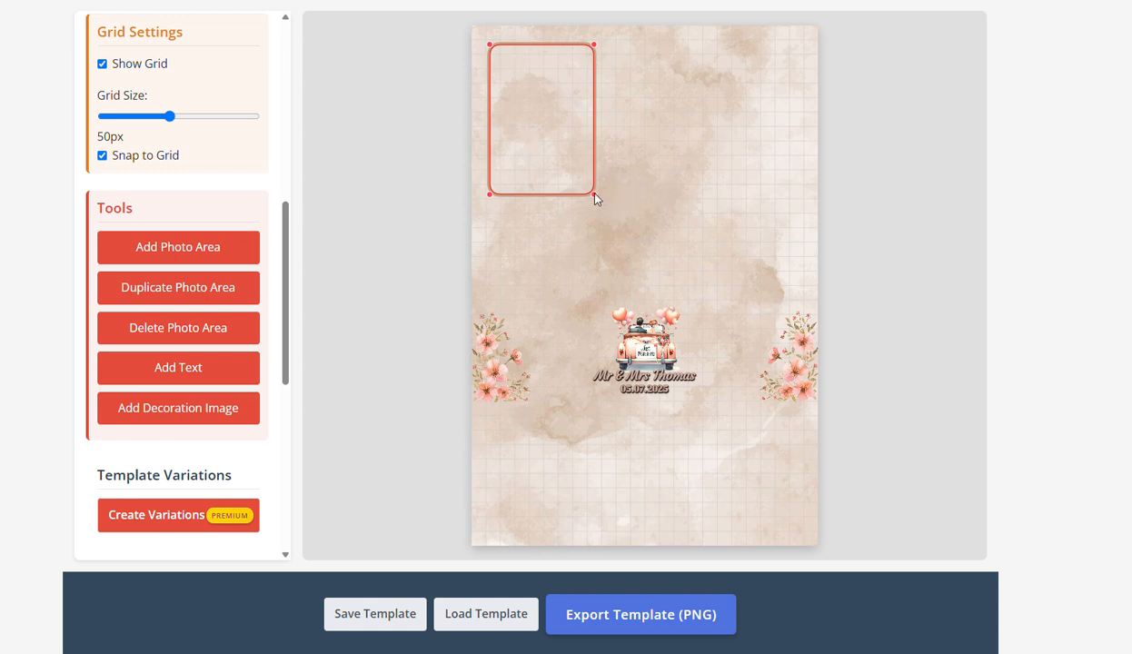
{"action": "left_click_drag", "start_coordinate": [595, 196], "coordinate": [640, 269]}
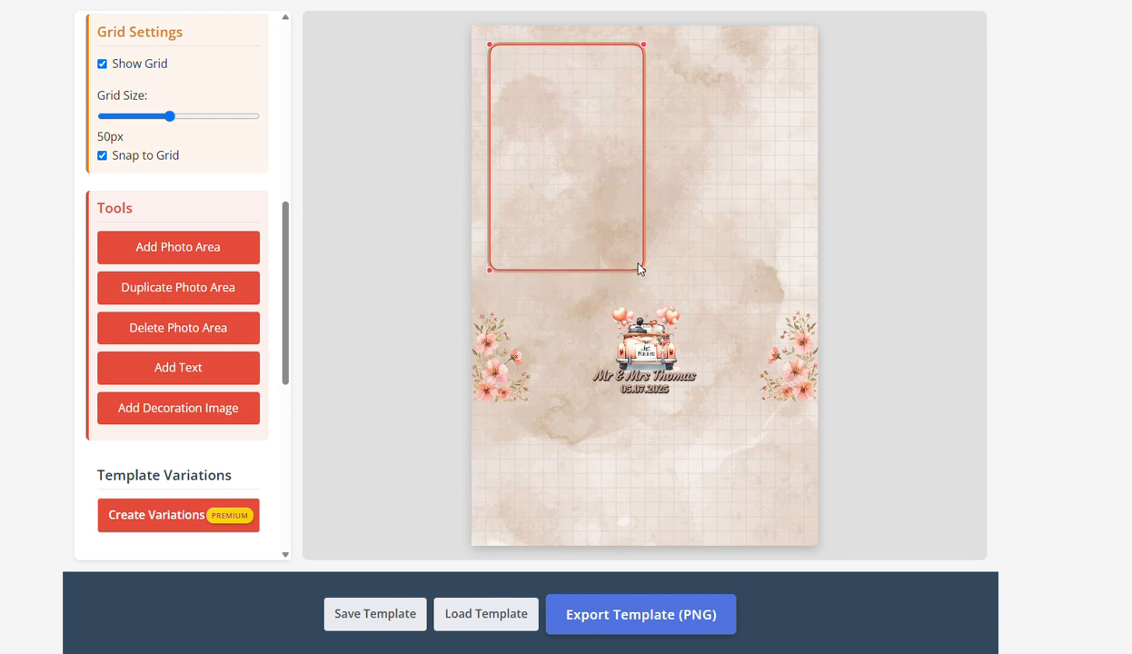
{"action": "left_click_drag", "start_coordinate": [578, 224], "coordinate": [580, 225]}
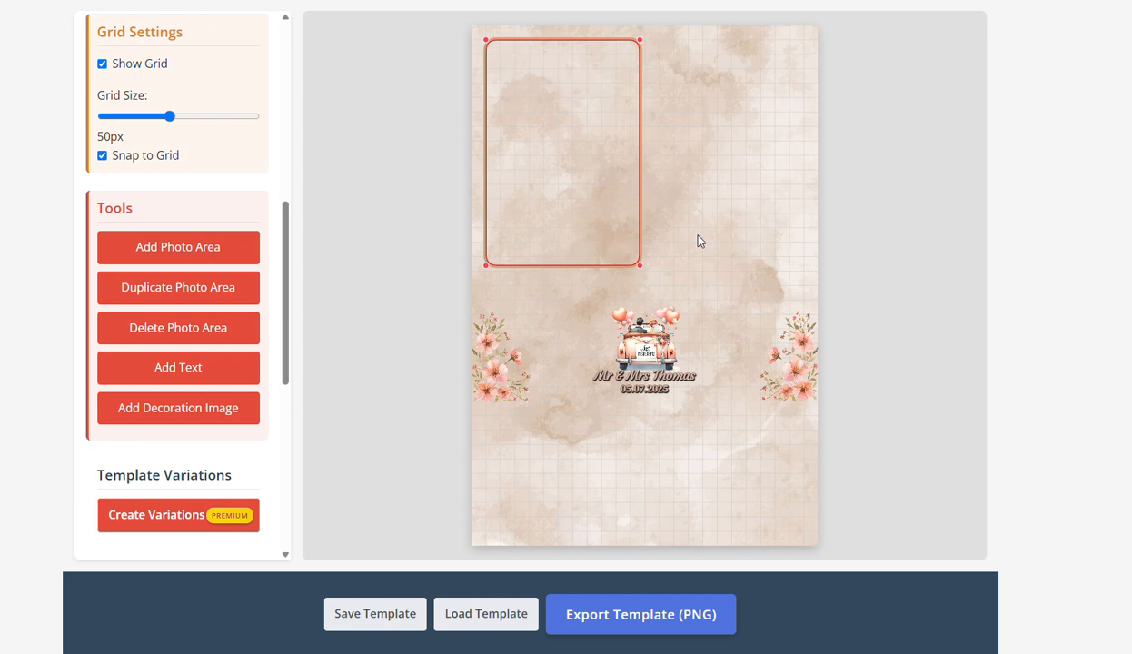
{"action": "left_click", "coordinate": [768, 435]}
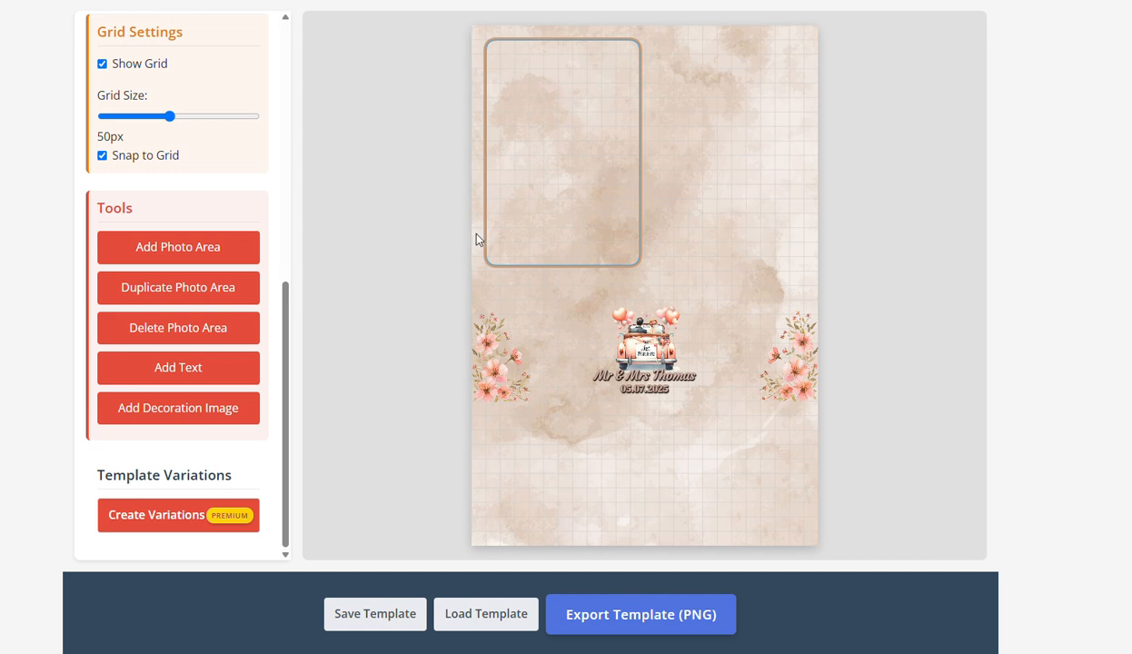
Duplicate the enlarged photo area and place the copy beside it in the canvas's upper-right part.
{"action": "left_click", "coordinate": [504, 225]}
{"action": "left_click", "coordinate": [195, 293]}
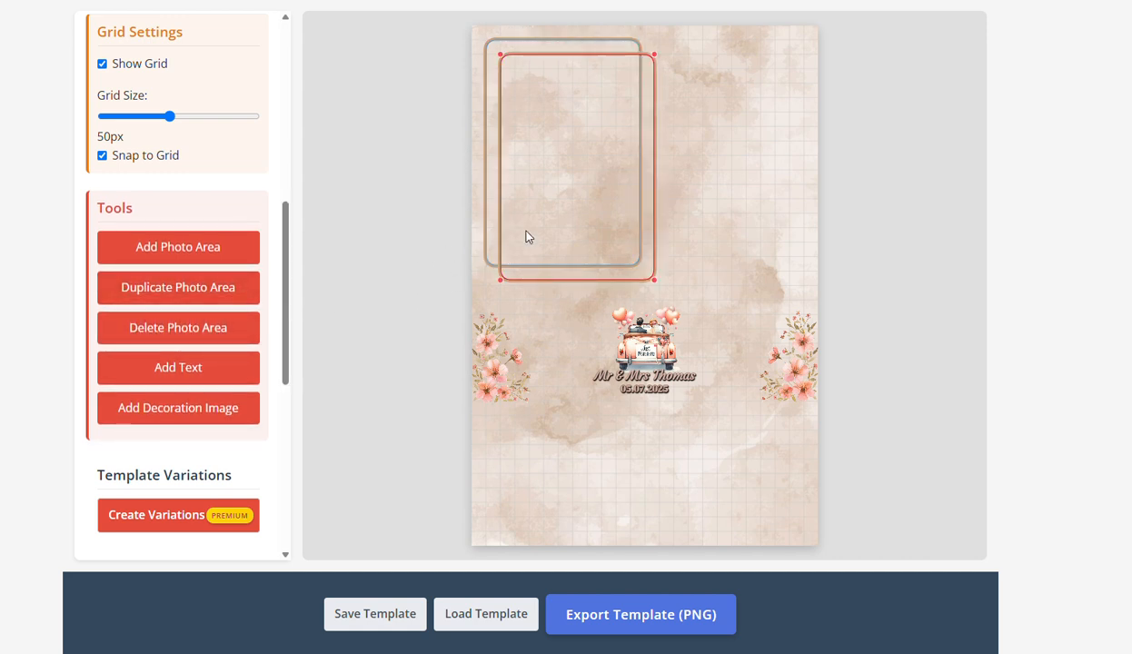
{"action": "left_click_drag", "start_coordinate": [525, 237], "coordinate": [666, 229]}
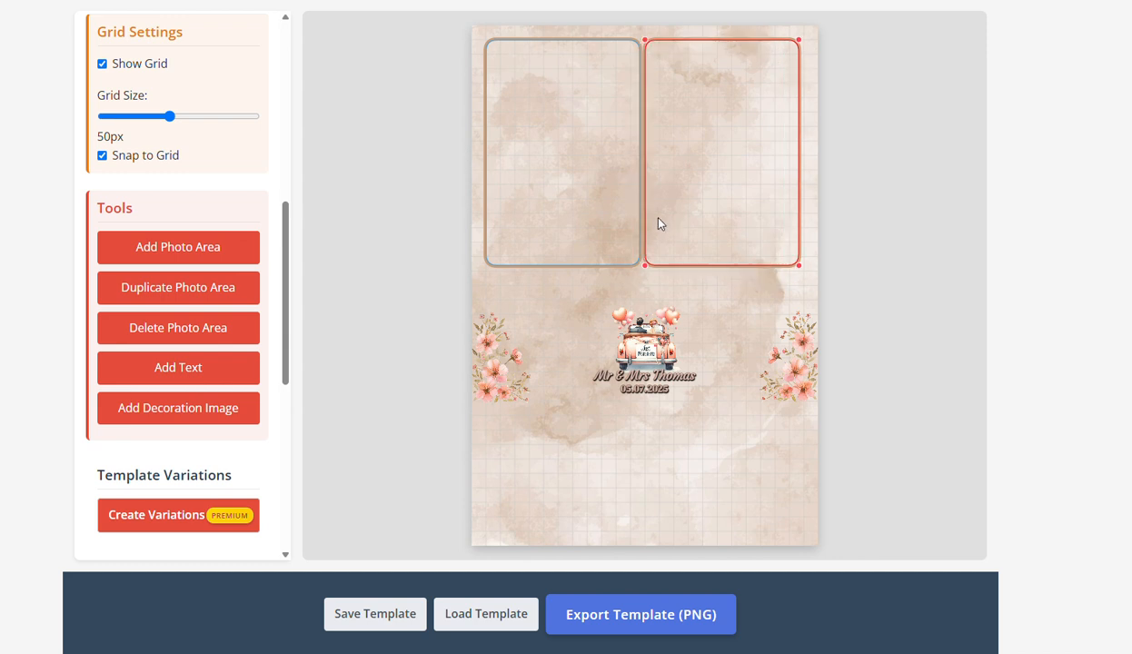
{"action": "left_click_drag", "start_coordinate": [709, 199], "coordinate": [715, 198]}
Set the grid size to 30px and snap both photo areas towards the canvas's side edges.
{"action": "left_click_drag", "start_coordinate": [170, 116], "coordinate": [138, 123]}
{"action": "left_click_drag", "start_coordinate": [677, 159], "coordinate": [683, 160]}
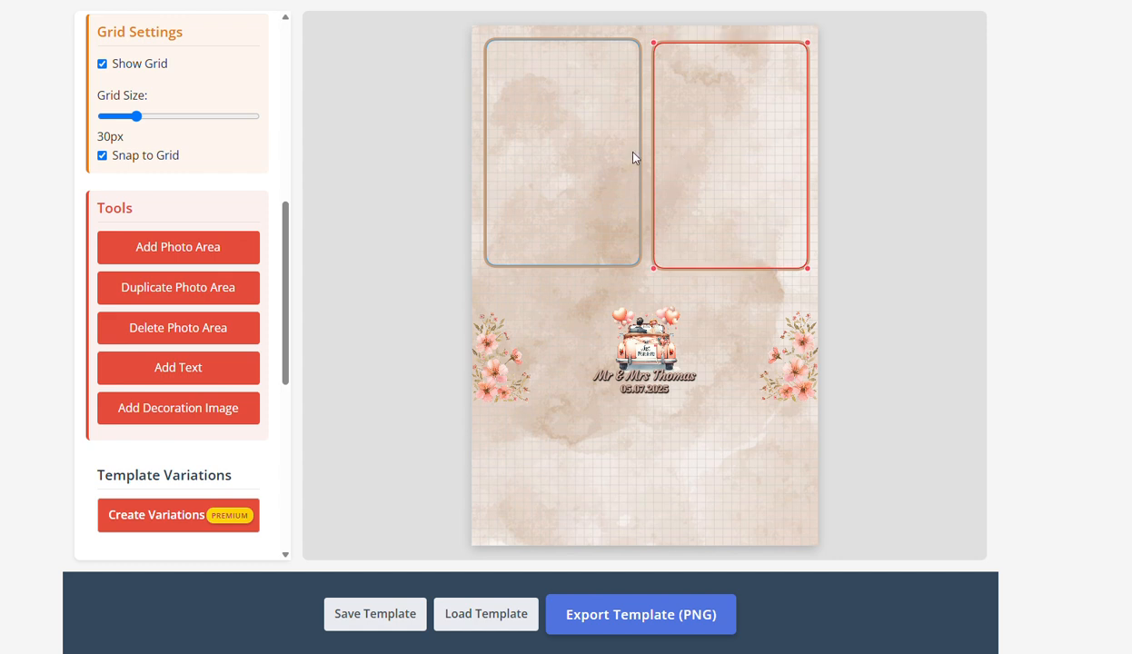
{"action": "left_click", "coordinate": [582, 146]}
{"action": "left_click_drag", "start_coordinate": [582, 147], "coordinate": [575, 145]}
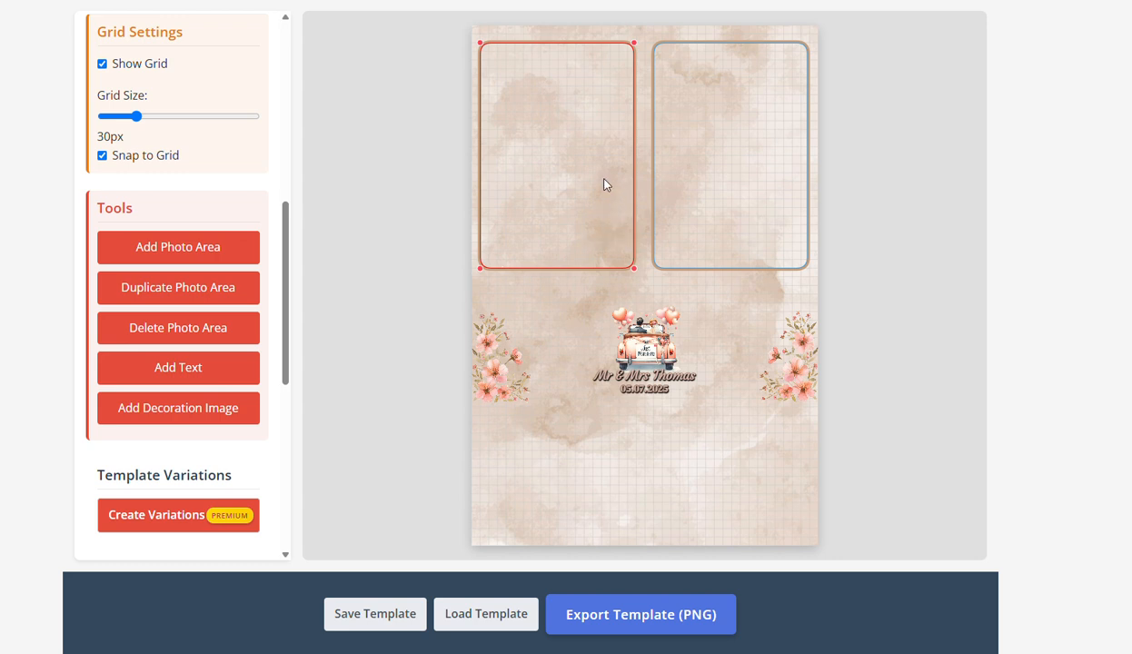
Set the grid size to 17px and realign both photo areas level with each other, with a narrow gap between them.
{"action": "left_click_drag", "start_coordinate": [136, 116], "coordinate": [115, 119]}
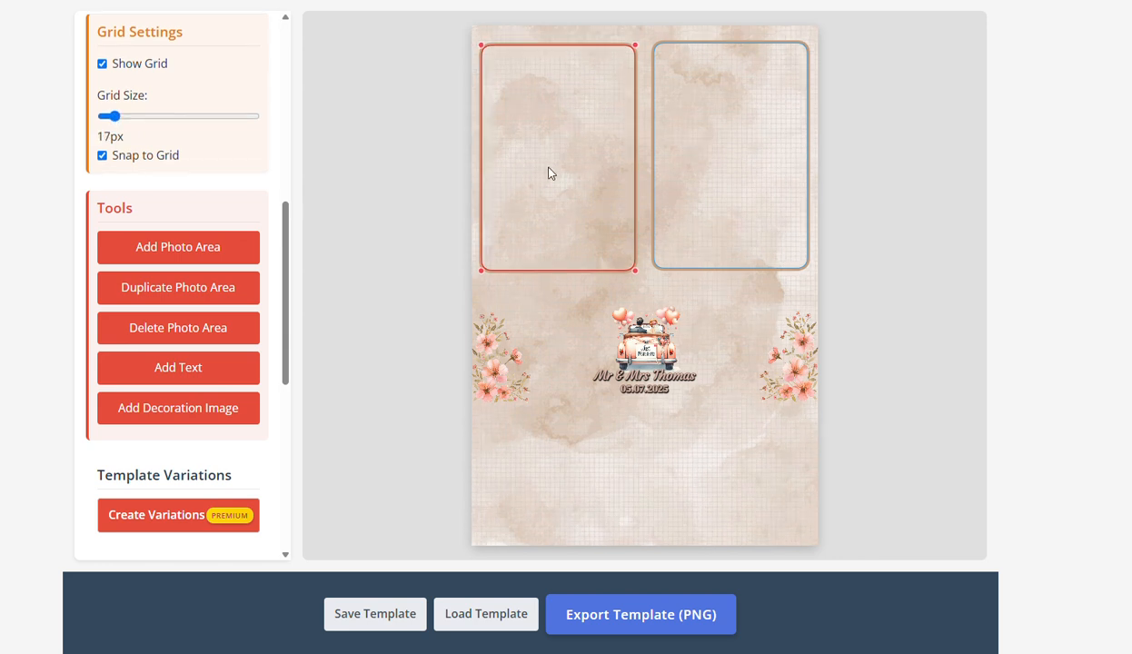
{"action": "left_click_drag", "start_coordinate": [551, 172], "coordinate": [554, 169]}
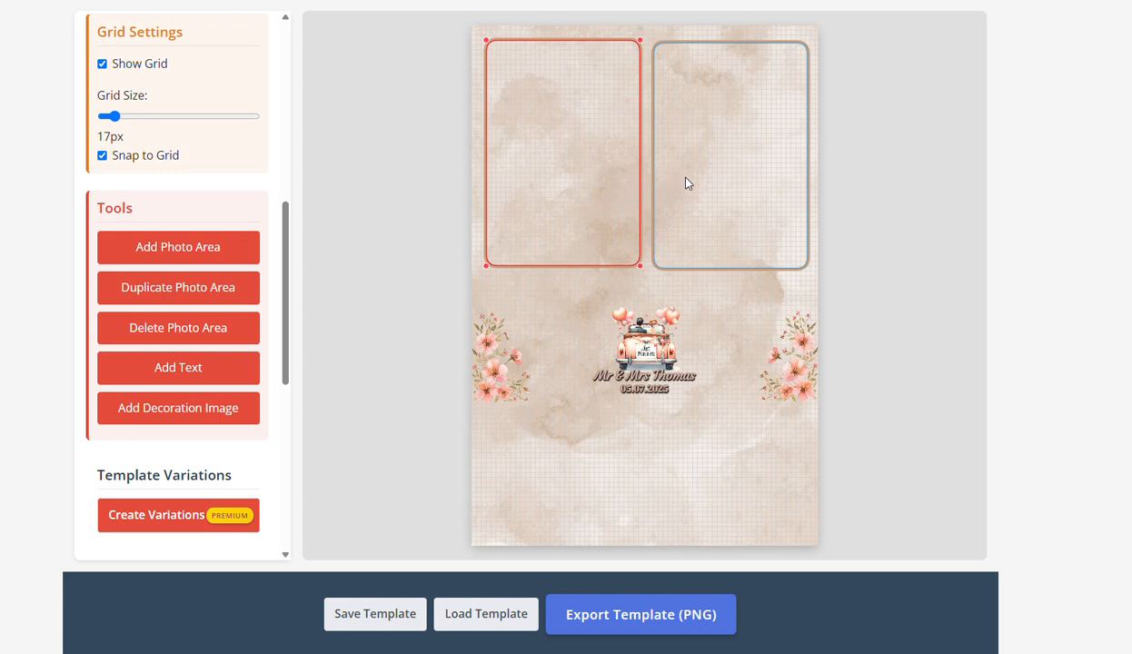
{"action": "left_click_drag", "start_coordinate": [687, 181], "coordinate": [690, 181]}
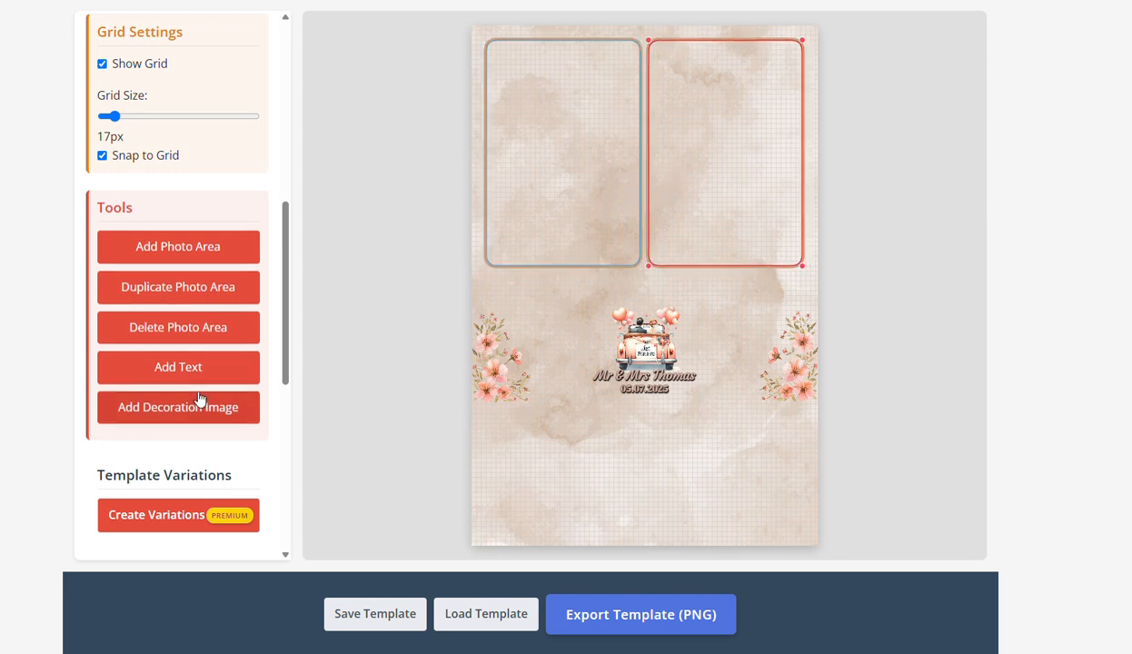
Place a duplicate of the right photo area in the canvas's lower-left part and shift the upper two photo areas slightly down.
{"action": "left_click", "coordinate": [177, 299]}
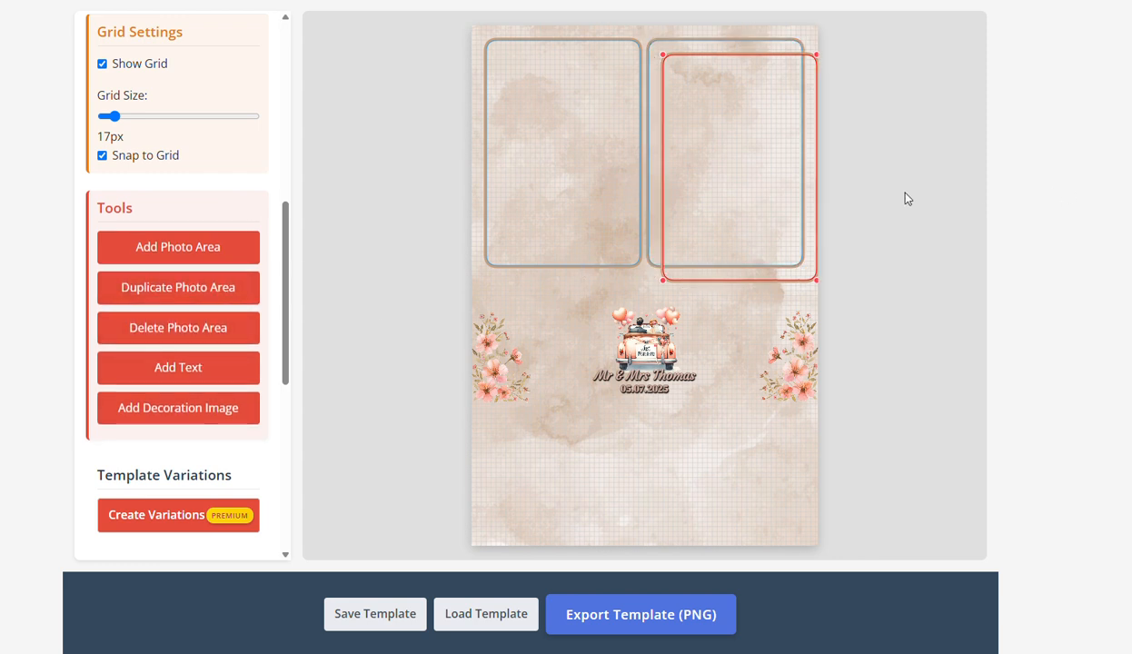
{"action": "left_click_drag", "start_coordinate": [793, 196], "coordinate": [637, 411]}
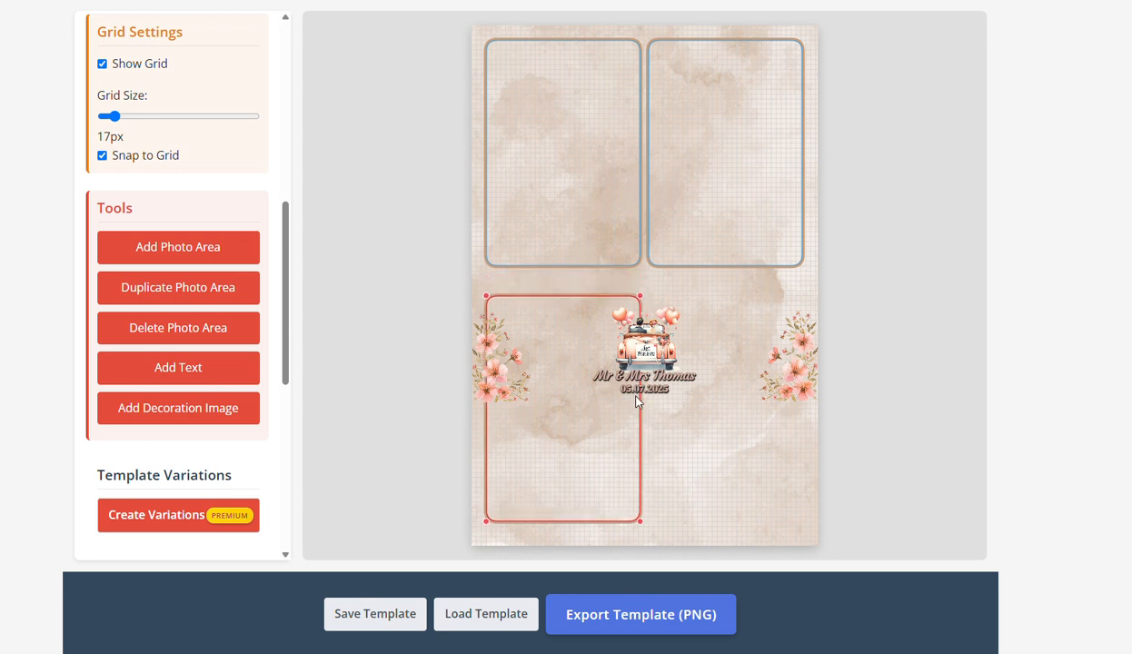
{"action": "left_click", "coordinate": [609, 194]}
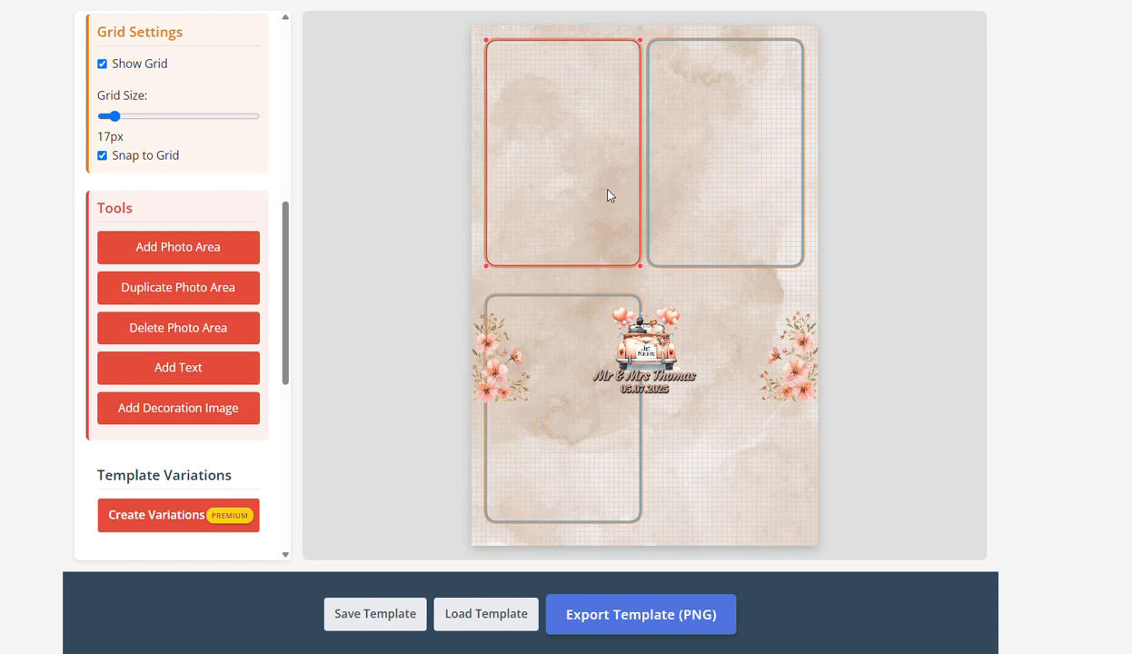
{"action": "left_click_drag", "start_coordinate": [609, 195], "coordinate": [609, 202]}
{"action": "left_click_drag", "start_coordinate": [713, 199], "coordinate": [712, 196]}
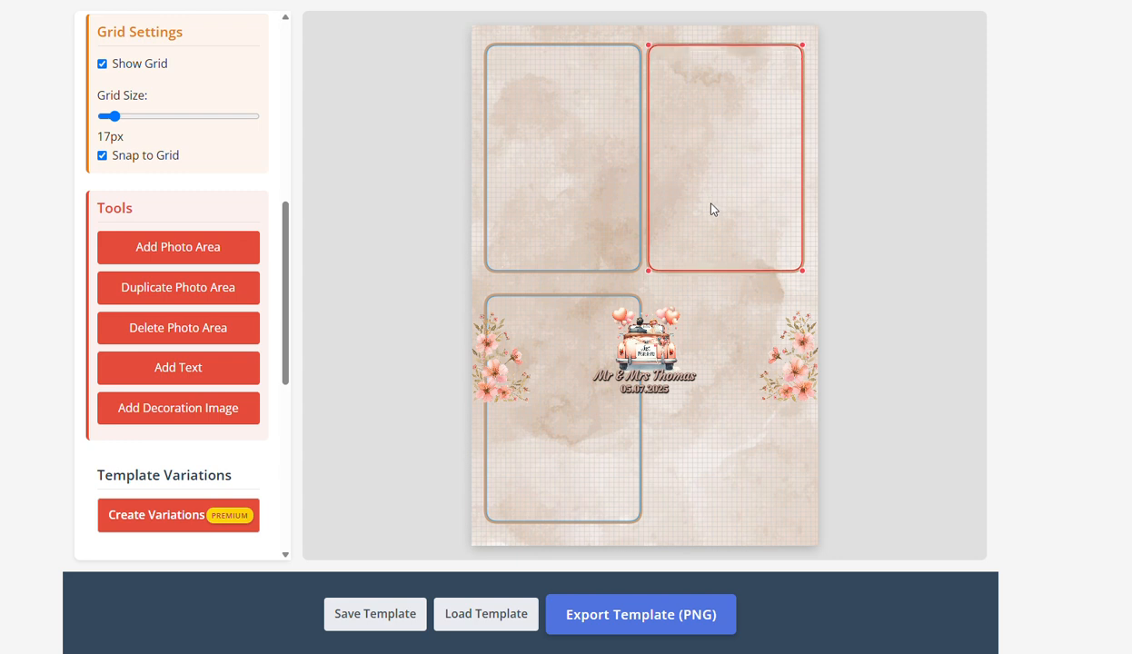
Move the left flower decoration into the canvas's lower-left corner and enlarge it, turning off snap to grid for finer resizing.
{"action": "left_click", "coordinate": [718, 446]}
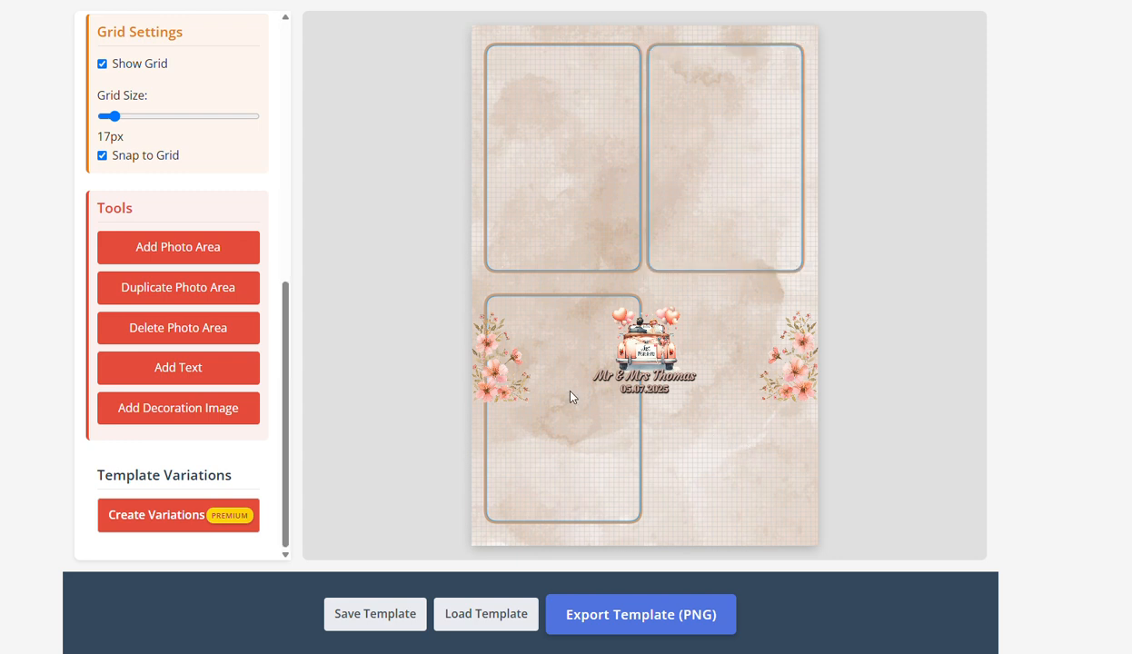
{"action": "left_click", "coordinate": [501, 376]}
{"action": "left_click_drag", "start_coordinate": [502, 380], "coordinate": [491, 505]}
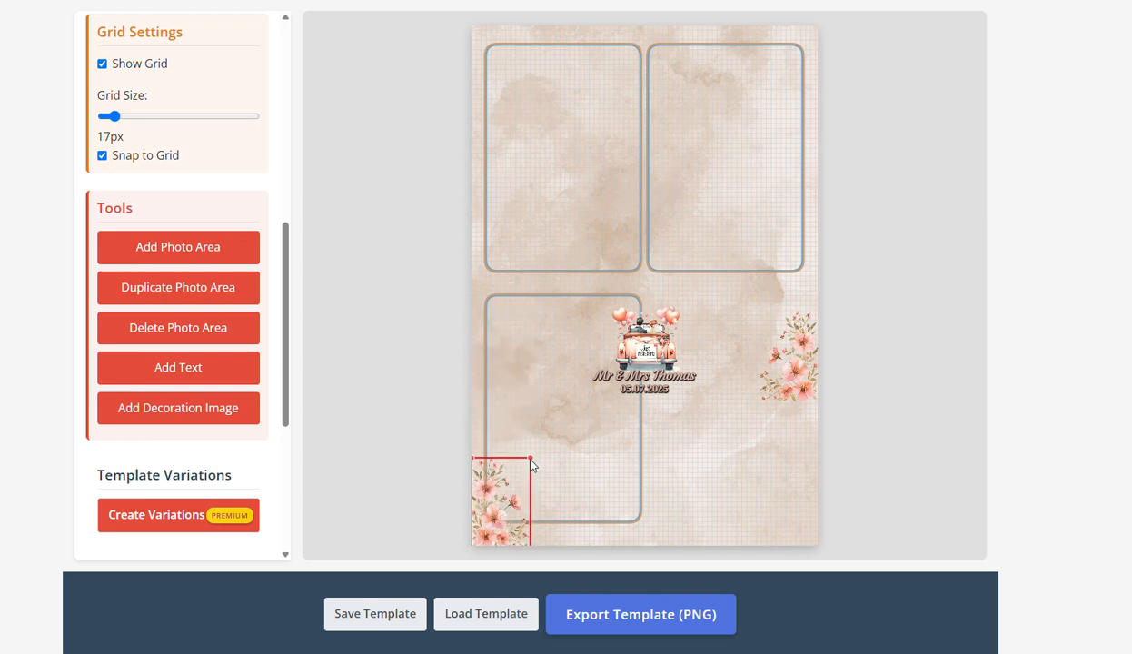
{"action": "left_click_drag", "start_coordinate": [531, 459], "coordinate": [532, 425]}
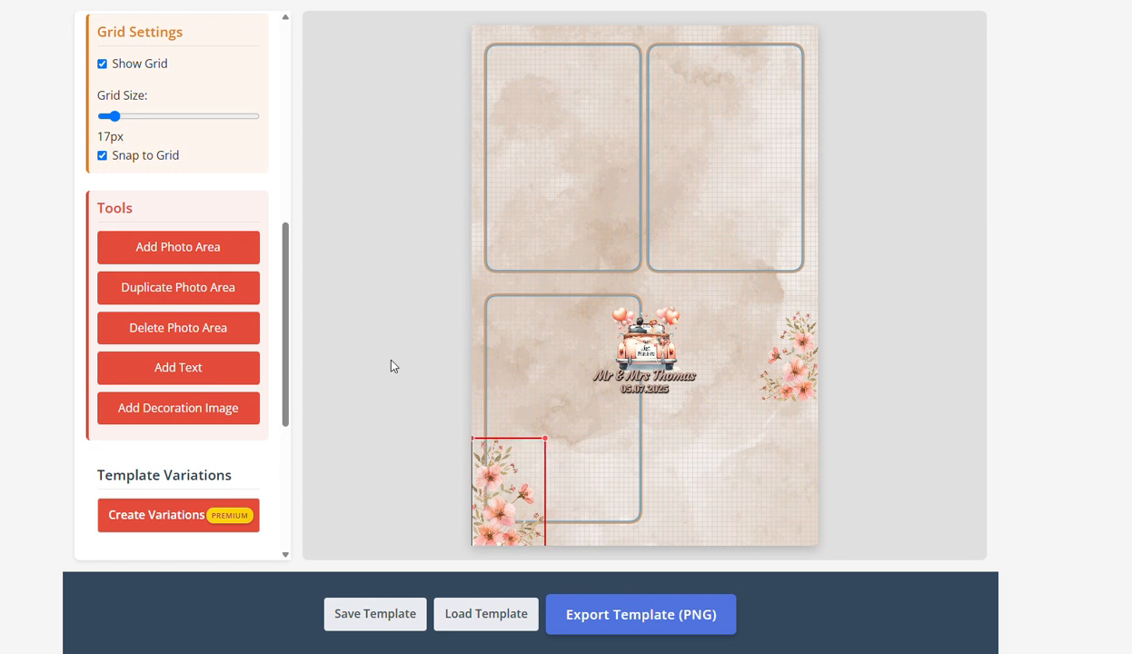
{"action": "left_click", "coordinate": [145, 156]}
{"action": "left_click_drag", "start_coordinate": [548, 443], "coordinate": [558, 424]}
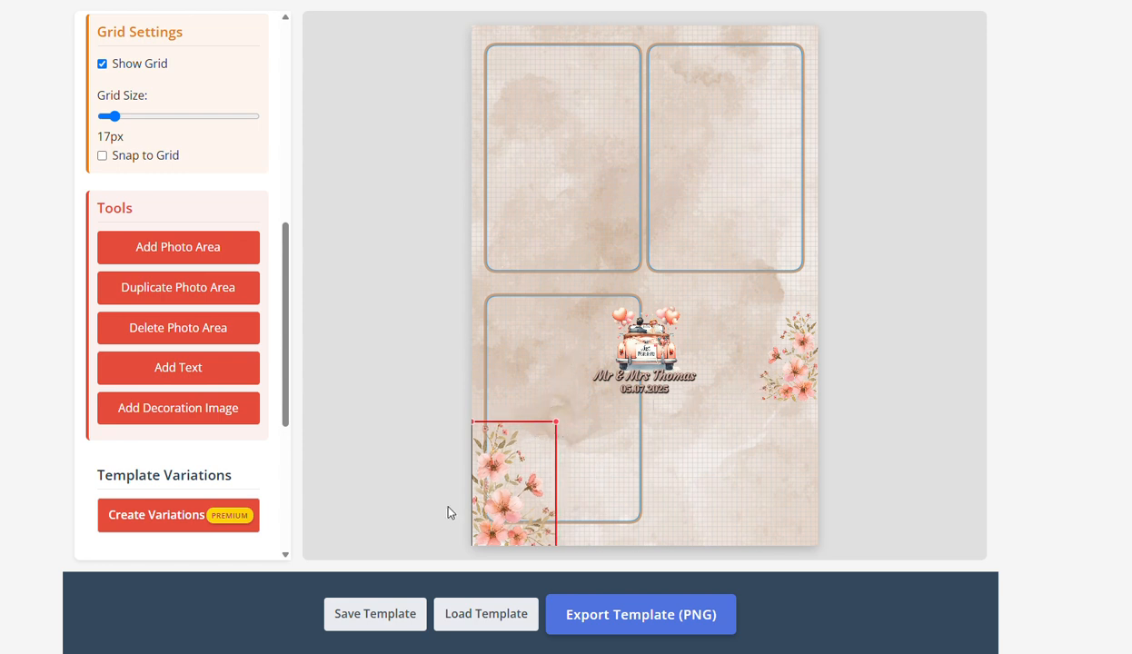
Move the lower-left photo area up close to the one above it, and shrink the lower-left flower decoration slightly.
{"action": "left_click", "coordinate": [546, 338]}
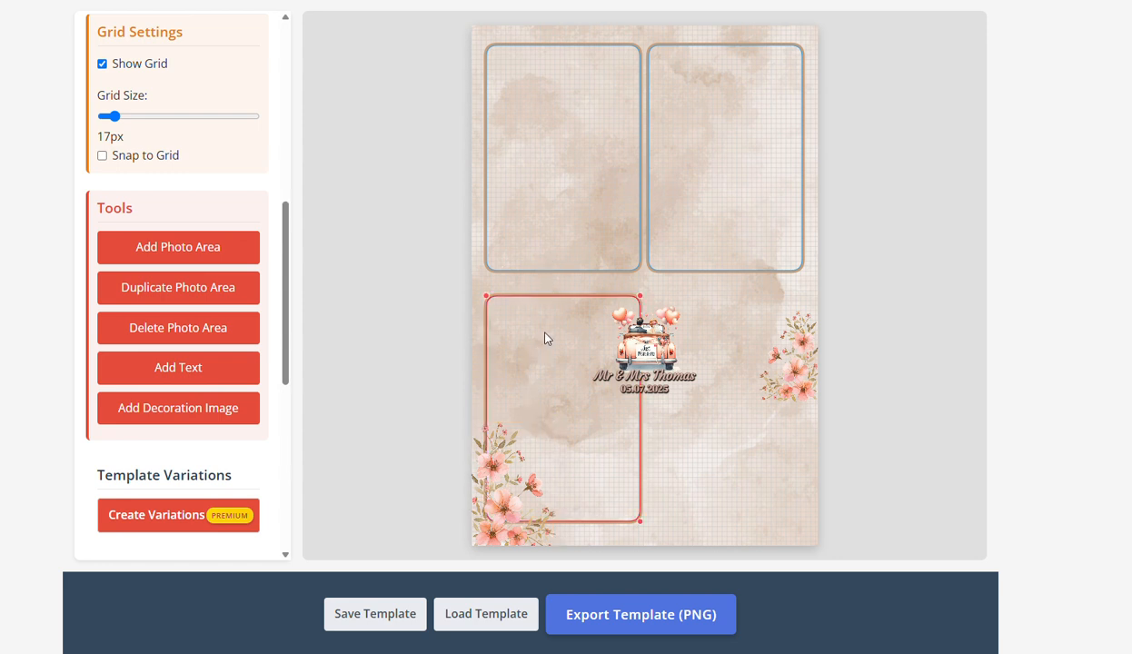
{"action": "left_click_drag", "start_coordinate": [546, 338], "coordinate": [545, 326]}
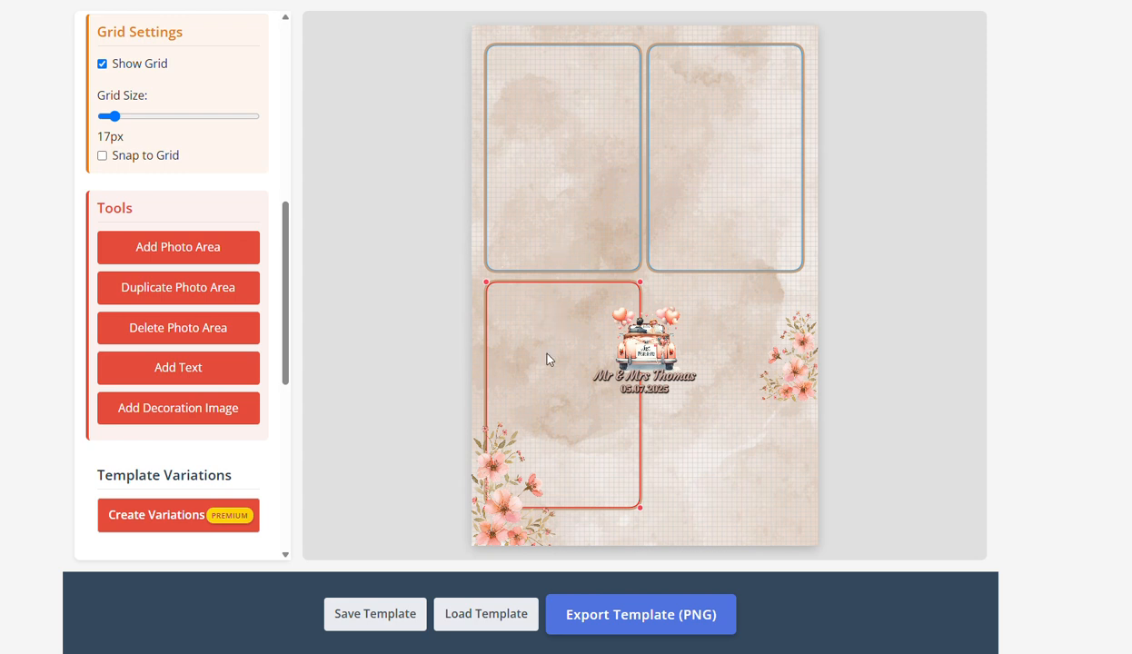
{"action": "left_click", "coordinate": [514, 457]}
{"action": "left_click_drag", "start_coordinate": [558, 423], "coordinate": [538, 447]}
Delete the flower decoration at the canvas's right edge.
{"action": "left_click", "coordinate": [780, 381]}
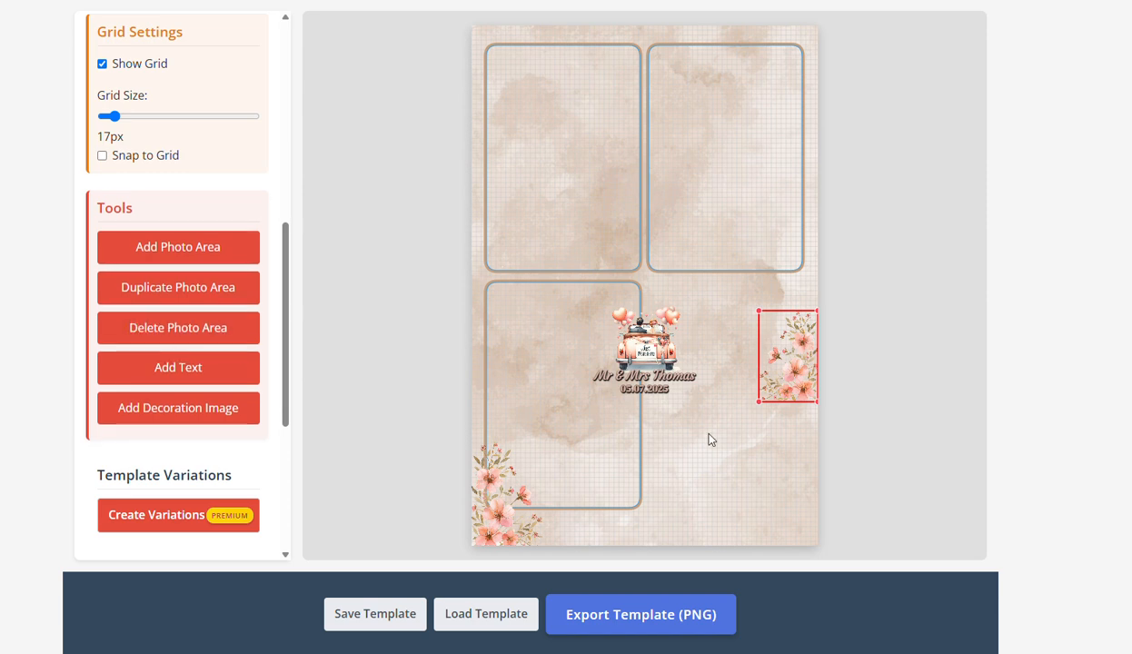
{"action": "scroll", "coordinate": [123, 453], "scroll_direction": "down", "scroll_amount": 4}
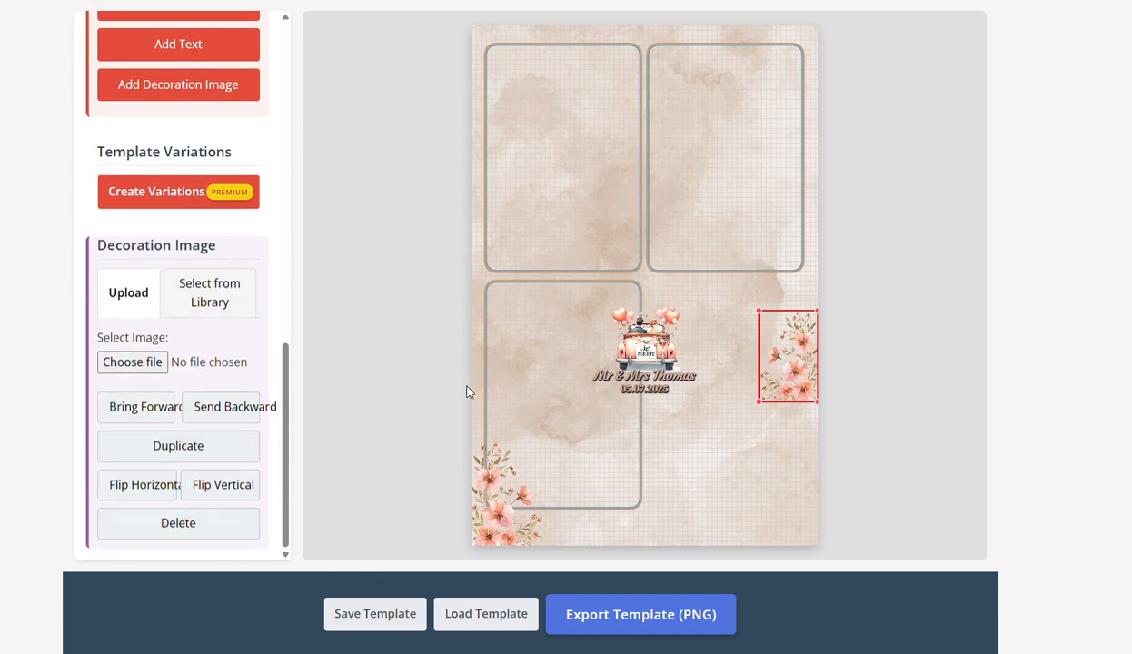
{"action": "left_click", "coordinate": [235, 520]}
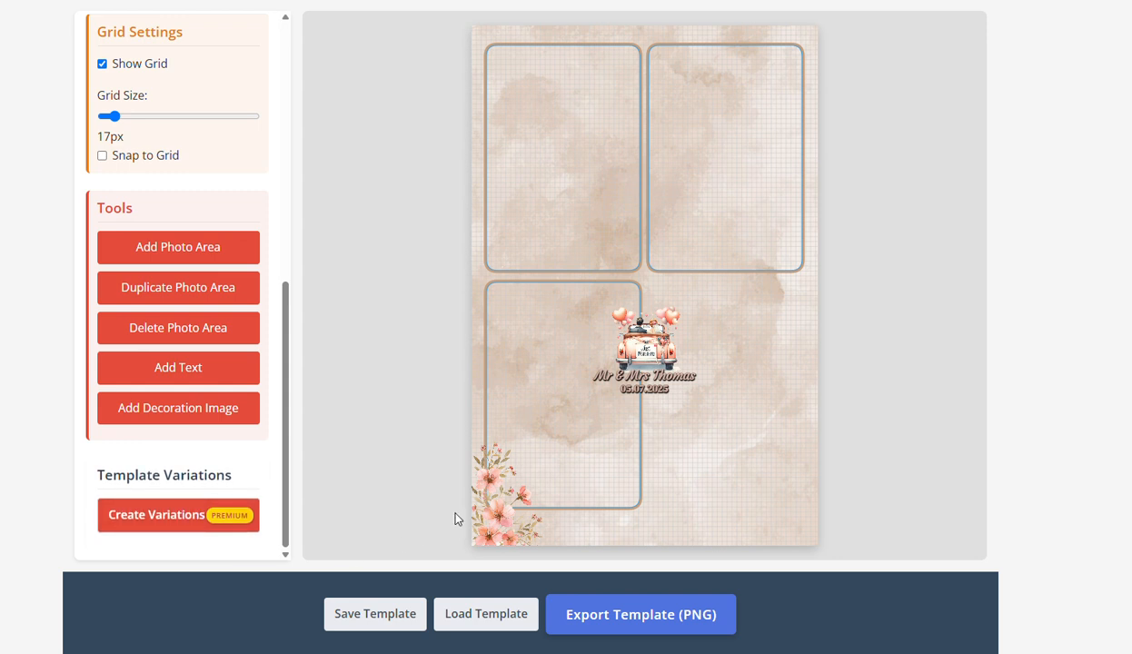
Duplicate the lower-left flower decoration, flip the copy horizontally and fit it into the canvas's lower-right corner.
{"action": "left_click", "coordinate": [488, 521]}
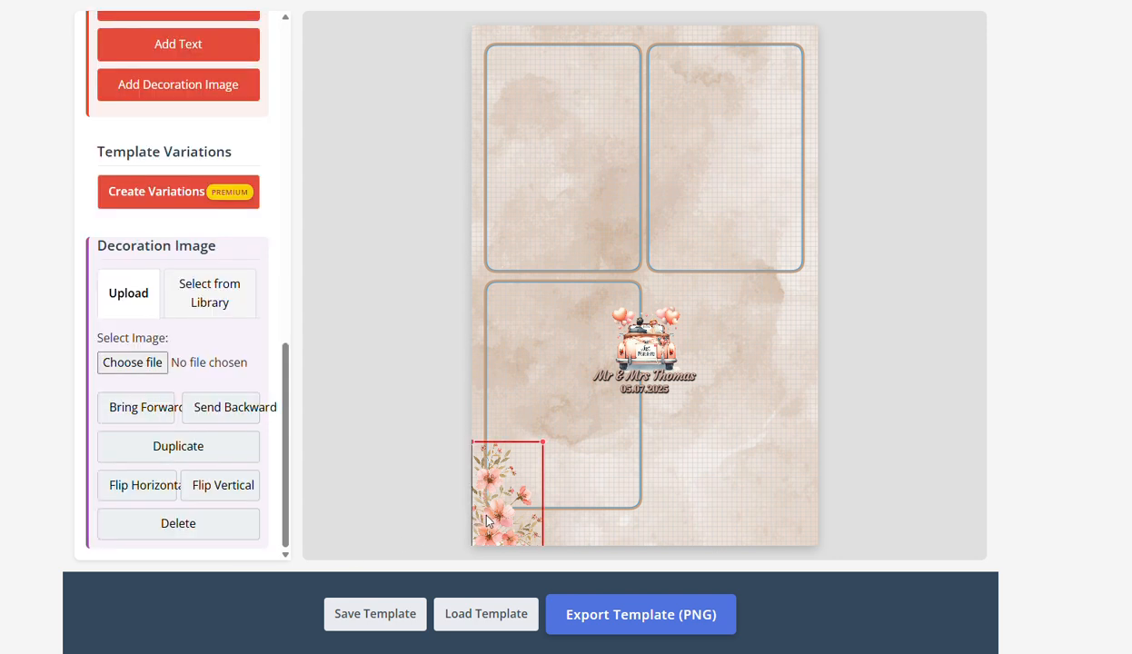
{"action": "left_click", "coordinate": [201, 455]}
{"action": "left_click_drag", "start_coordinate": [483, 527], "coordinate": [739, 506]}
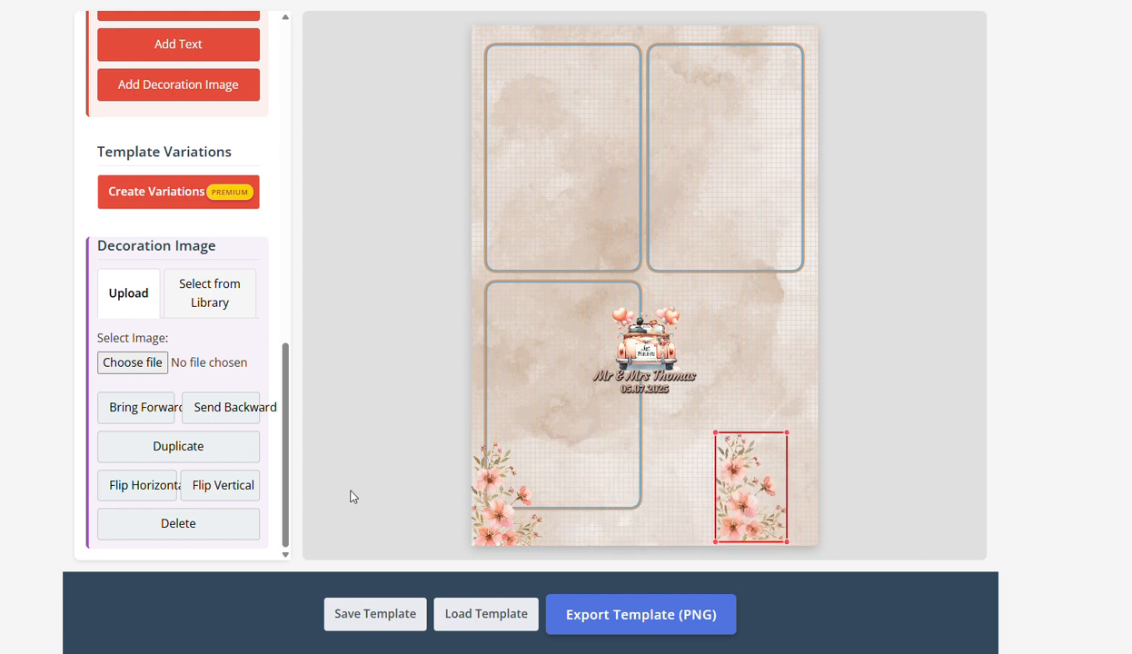
{"action": "left_click", "coordinate": [167, 489]}
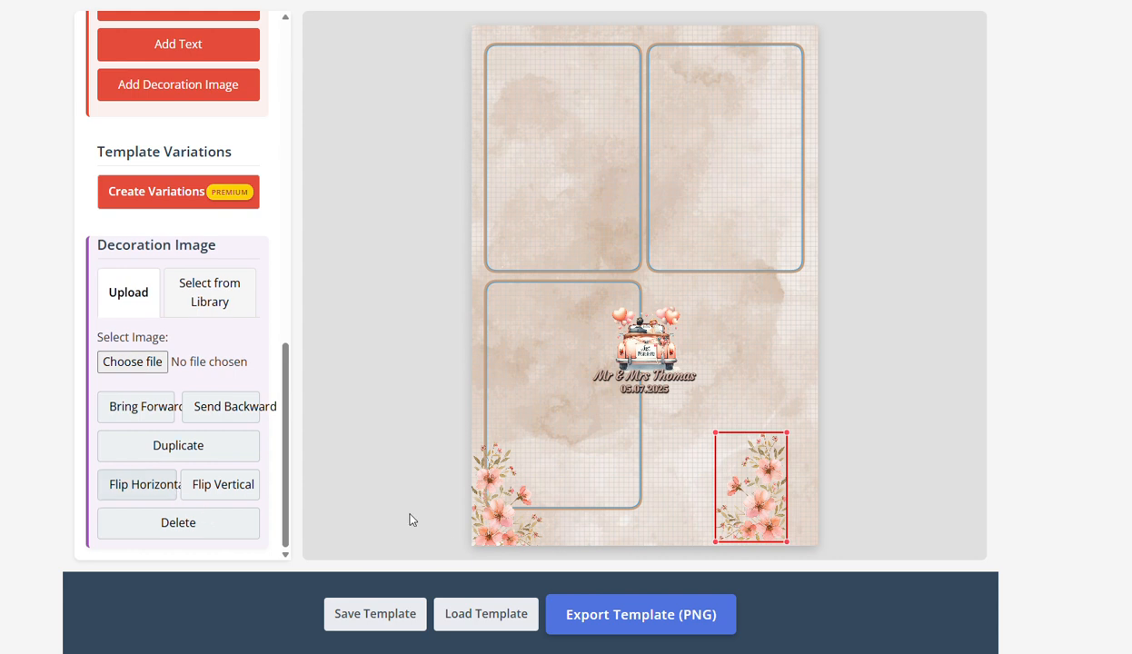
{"action": "left_click_drag", "start_coordinate": [735, 483], "coordinate": [786, 505]}
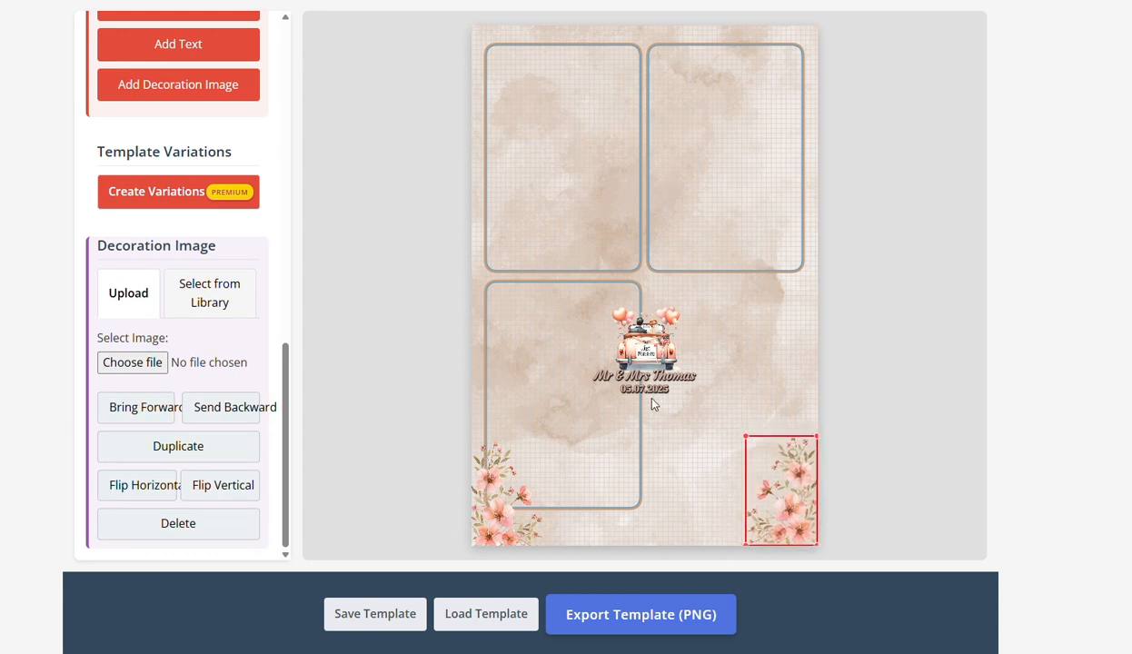
Move the wedding car image and the couple's names text into the free lower-right area, setting the names to 59 px.
{"action": "left_click_drag", "start_coordinate": [645, 351], "coordinate": [722, 463]}
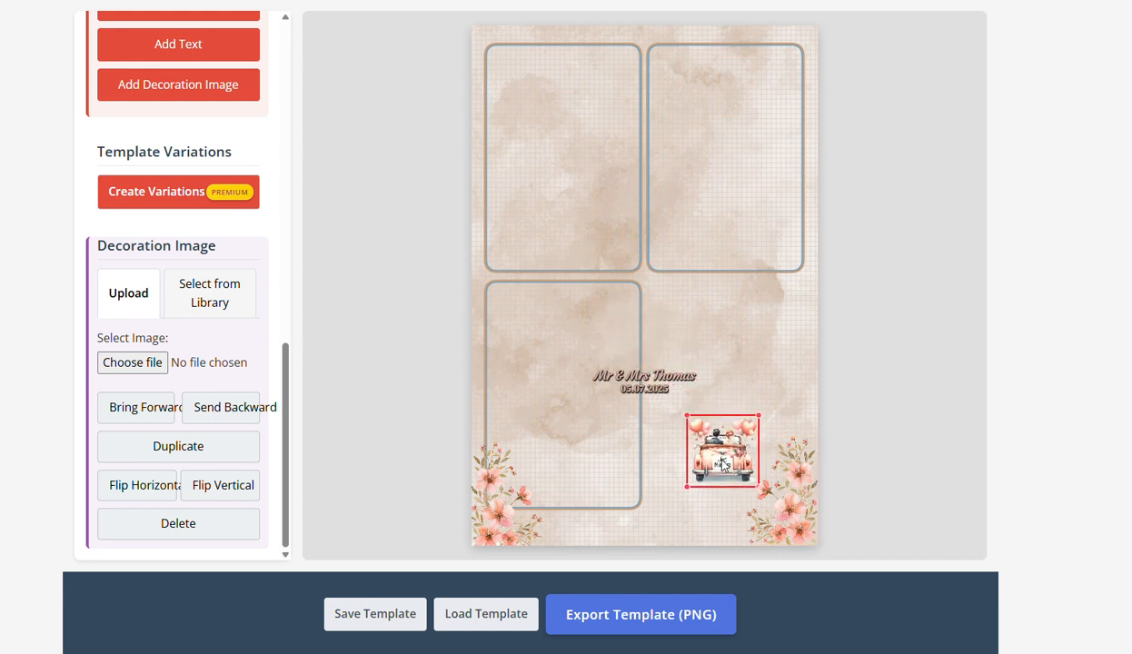
{"action": "left_click", "coordinate": [661, 389]}
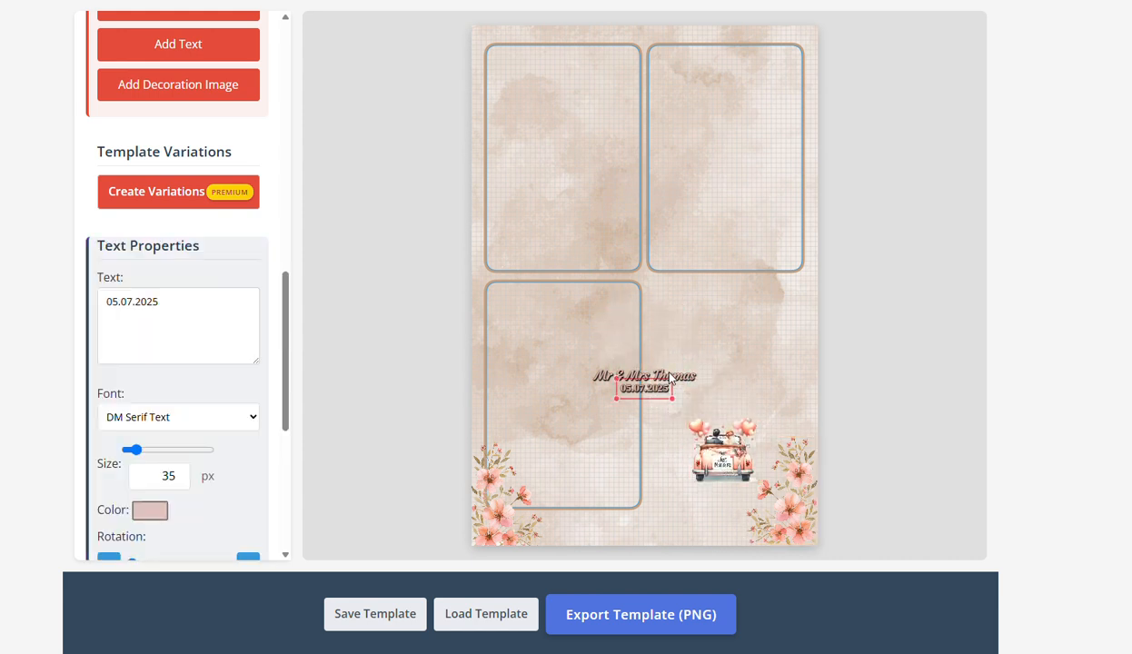
{"action": "left_click", "coordinate": [670, 378]}
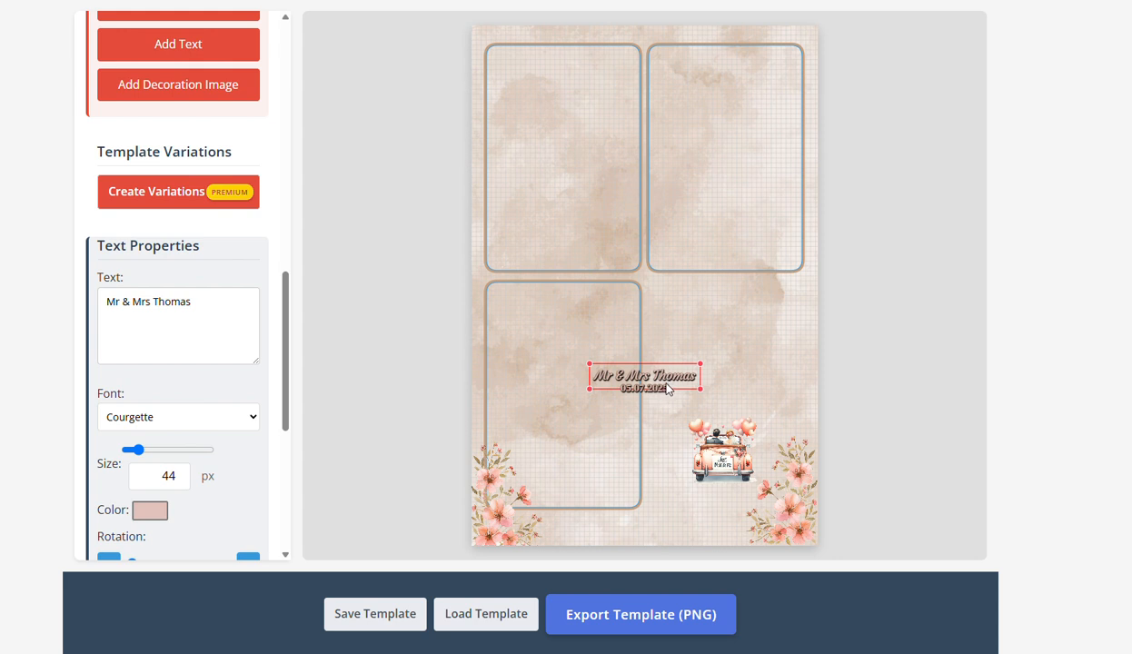
{"action": "left_click_drag", "start_coordinate": [672, 383], "coordinate": [732, 318]}
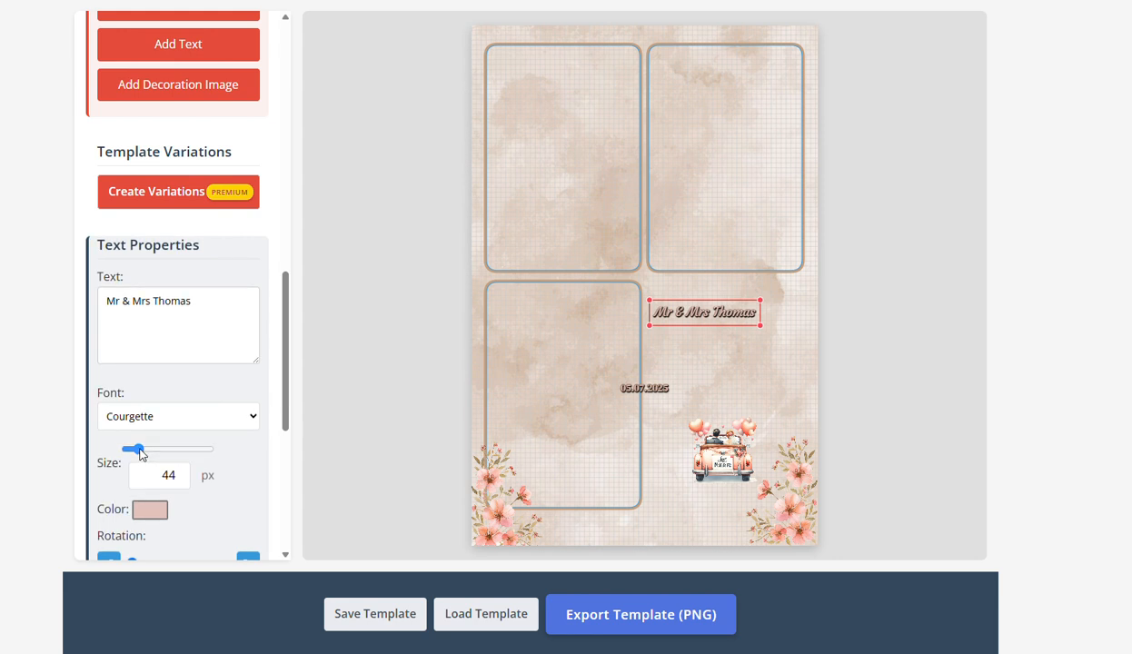
{"action": "left_click_drag", "start_coordinate": [134, 449], "coordinate": [140, 450]}
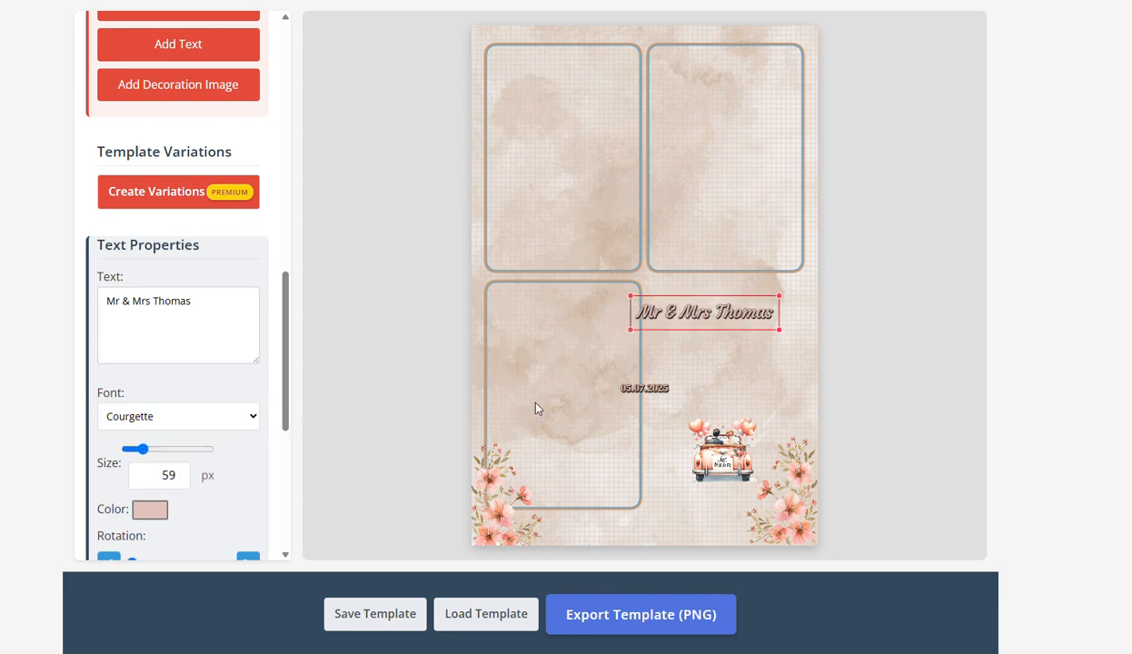
{"action": "left_click_drag", "start_coordinate": [734, 309], "coordinate": [747, 344]}
Set the date text's size to 65 px and place it directly under the couple's names.
{"action": "left_click", "coordinate": [645, 388]}
{"action": "left_click_drag", "start_coordinate": [129, 449], "coordinate": [145, 451]}
{"action": "left_click_drag", "start_coordinate": [643, 391], "coordinate": [727, 372]}
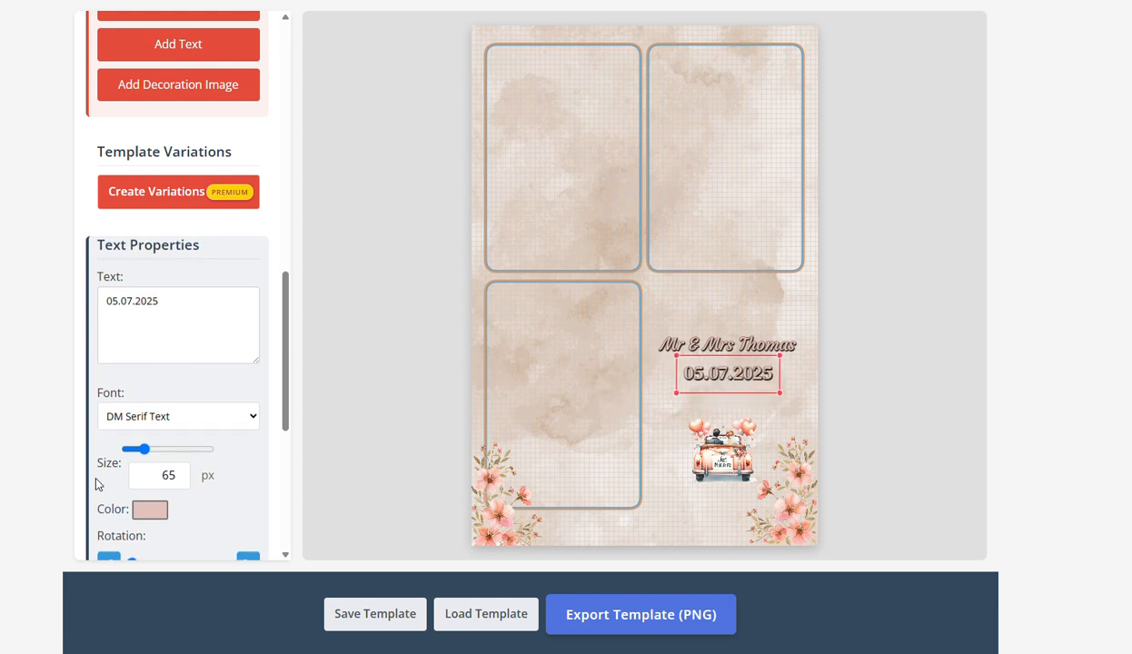
{"action": "left_click_drag", "start_coordinate": [143, 452], "coordinate": [146, 452]}
Set the couple's names text to 69 px and move both names and date up beneath the upper-right photo area.
{"action": "left_click", "coordinate": [670, 346]}
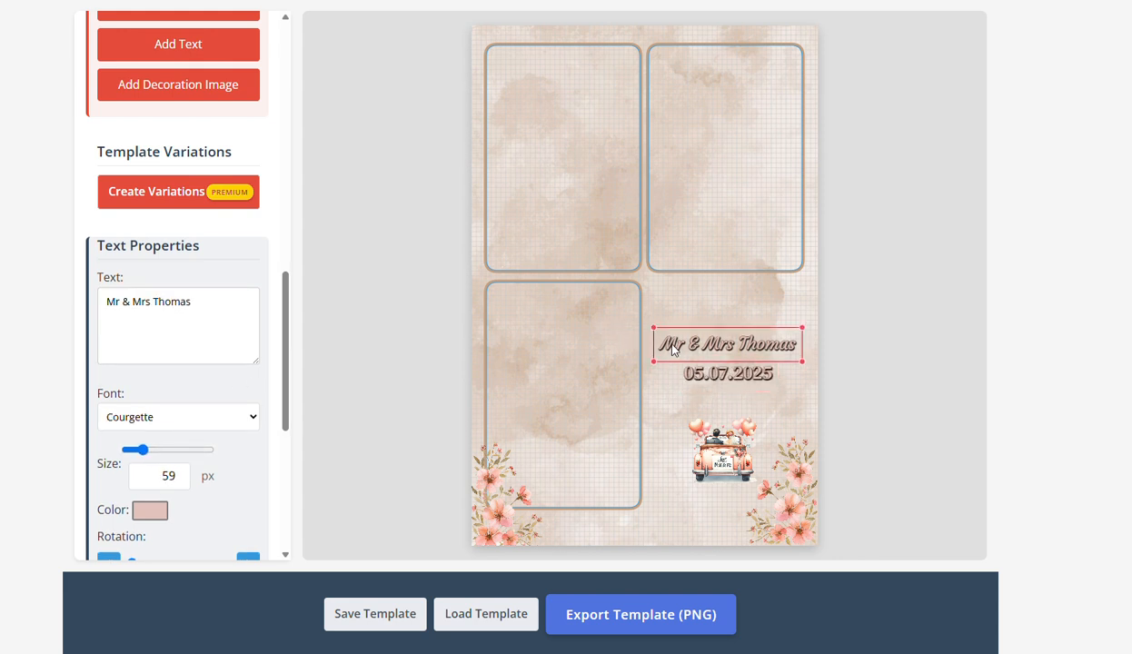
{"action": "left_click_drag", "start_coordinate": [182, 473], "coordinate": [182, 472]}
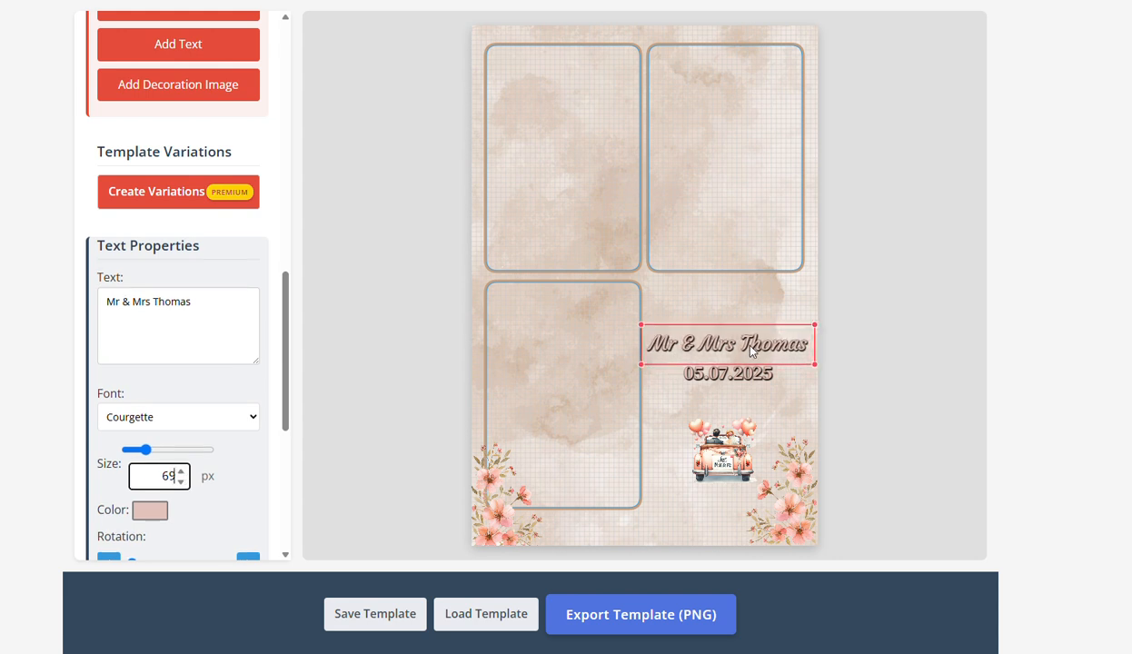
{"action": "left_click_drag", "start_coordinate": [752, 351], "coordinate": [749, 306]}
{"action": "left_click_drag", "start_coordinate": [743, 370], "coordinate": [723, 331]}
Enlarge the wedding car image to about twice its size and centre it below the date.
{"action": "left_click", "coordinate": [708, 443]}
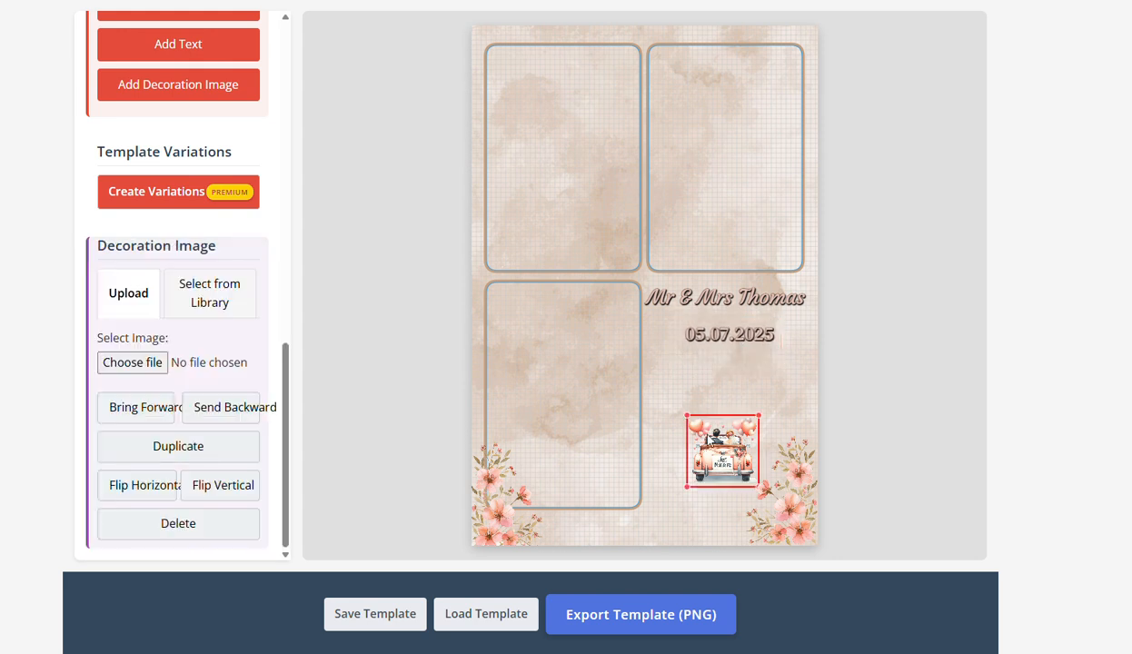
{"action": "left_click_drag", "start_coordinate": [762, 423], "coordinate": [822, 371]}
{"action": "left_click_drag", "start_coordinate": [772, 406], "coordinate": [738, 422]}
Flip the lower-right flower decoration vertically and move it into the canvas's upper-right corner.
{"action": "left_click", "coordinate": [763, 529]}
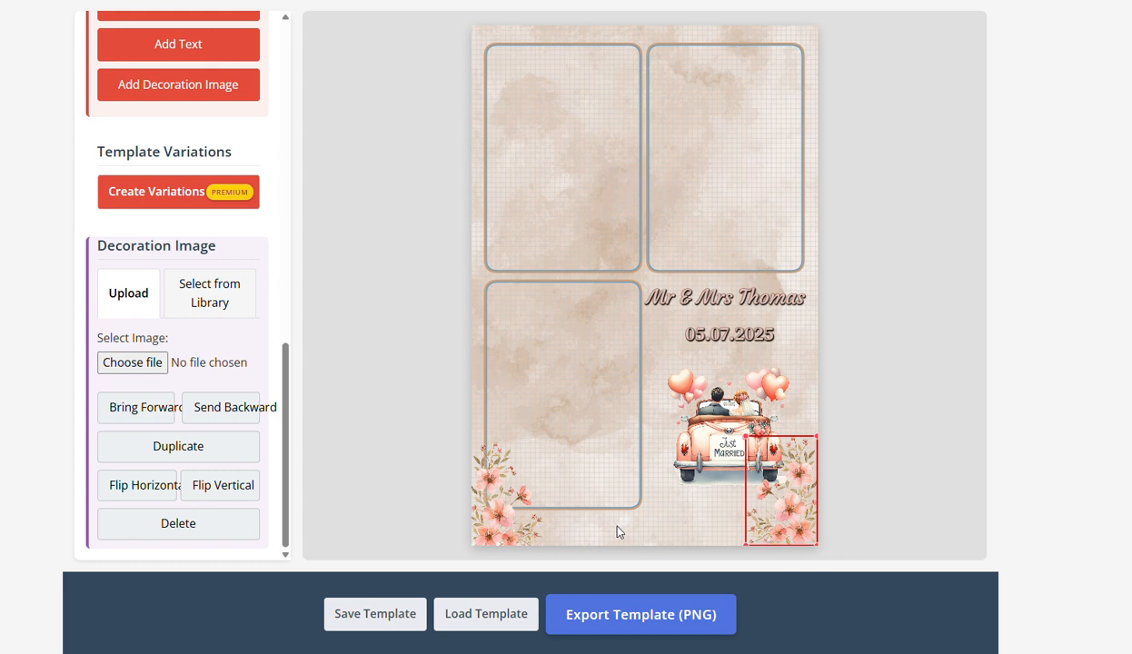
{"action": "left_click", "coordinate": [228, 489]}
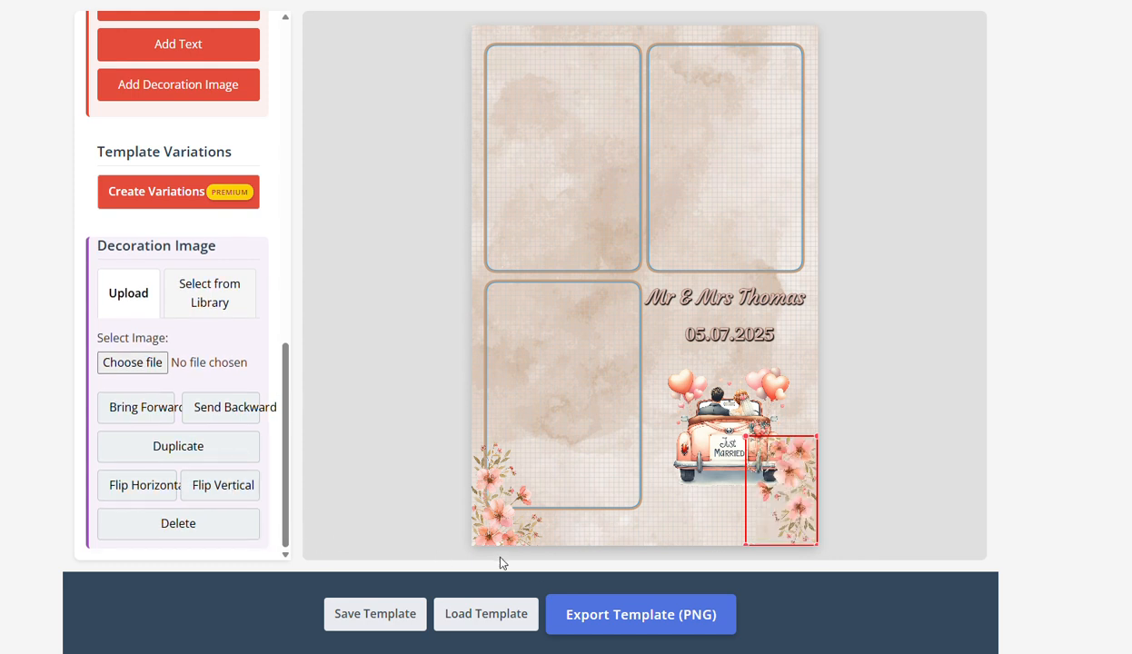
{"action": "left_click_drag", "start_coordinate": [761, 538], "coordinate": [792, 120]}
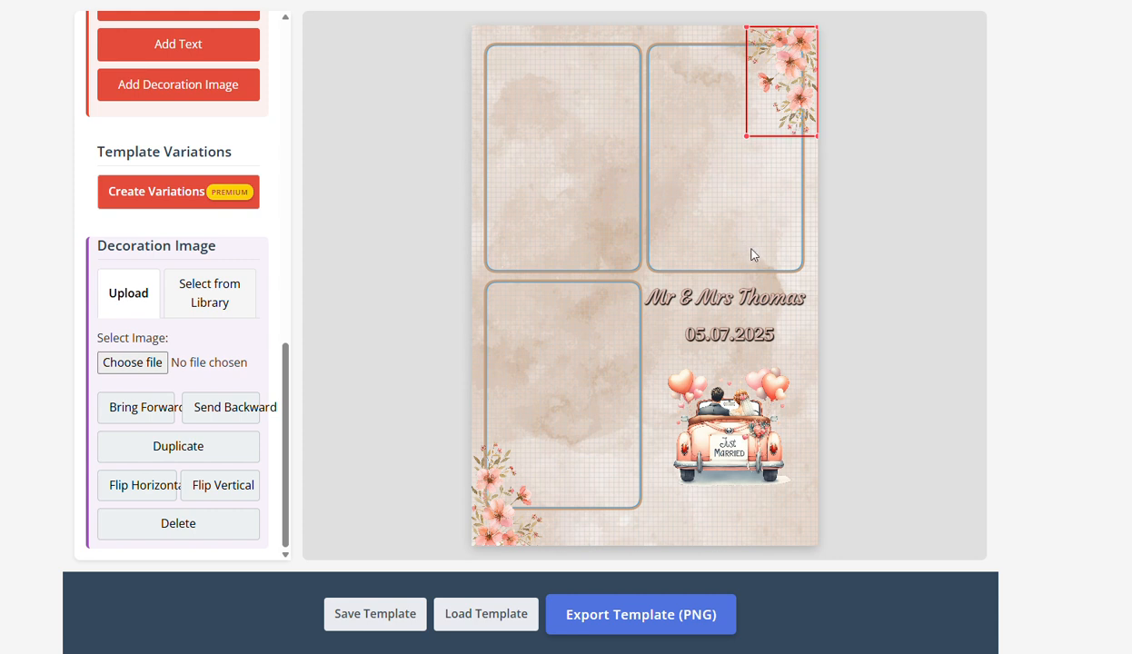
Export the three-photo template as photo-booth-template (13).png, check the saved image in the viewer and close it.
{"action": "left_click", "coordinate": [619, 436]}
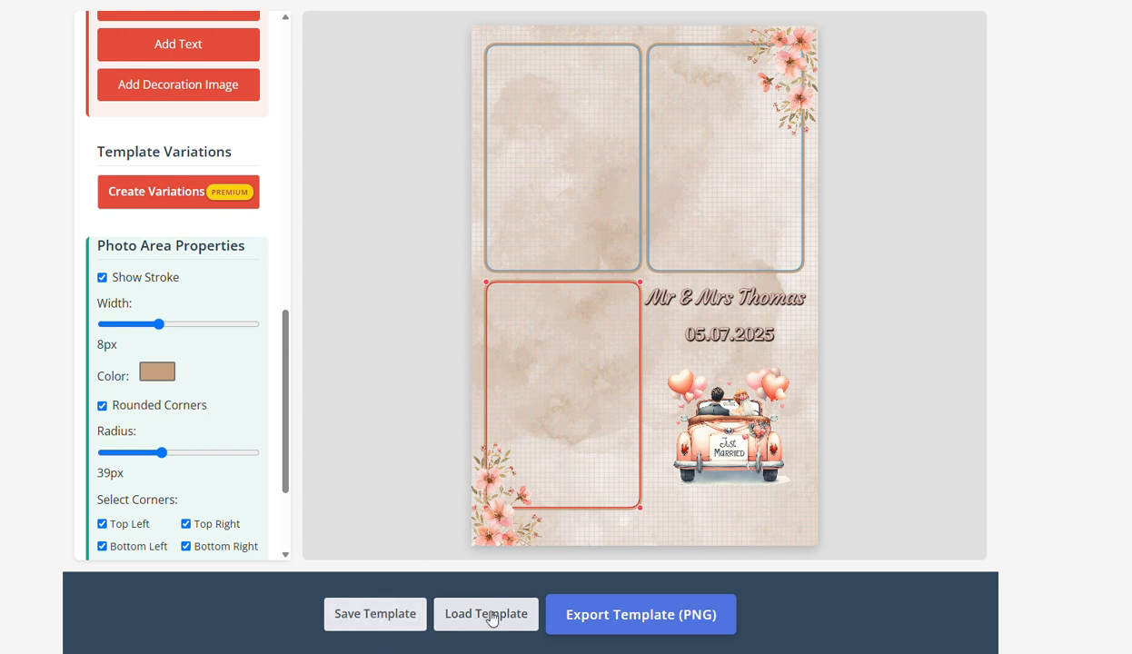
{"action": "left_click", "coordinate": [642, 622]}
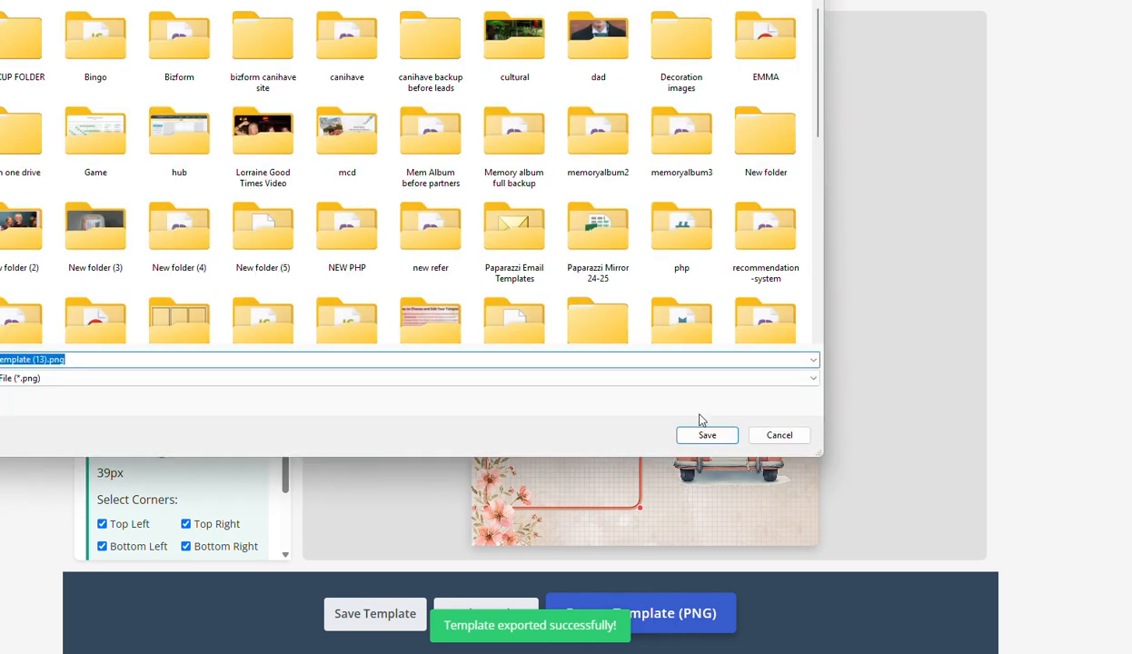
{"action": "left_click", "coordinate": [706, 435]}
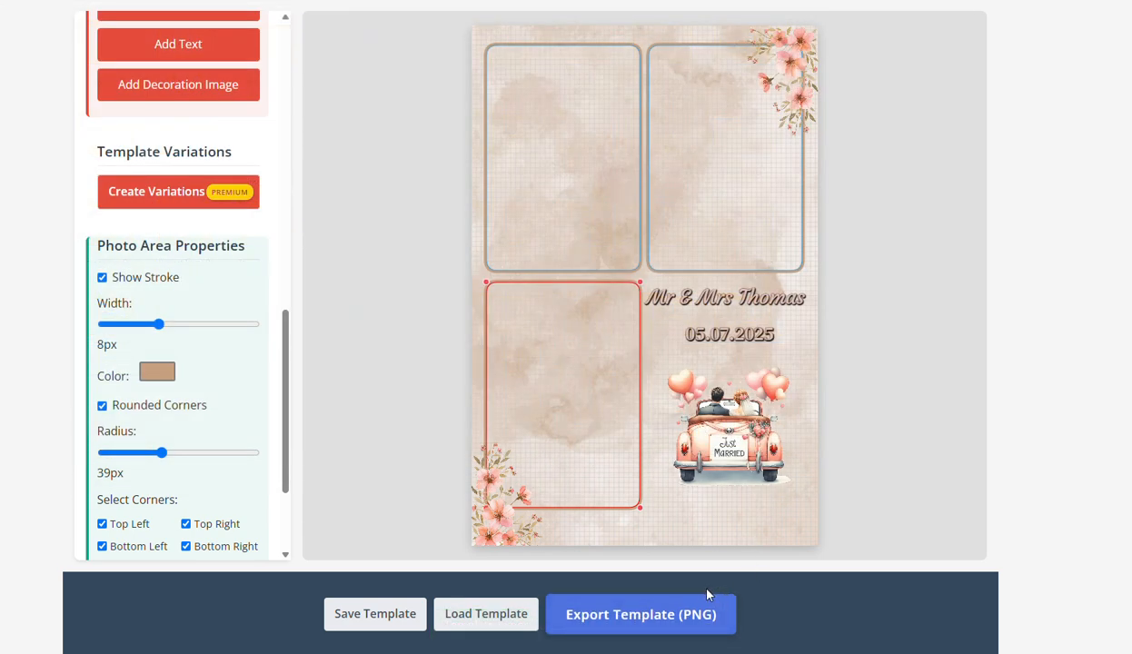
{"action": "left_click", "coordinate": [1036, 3]}
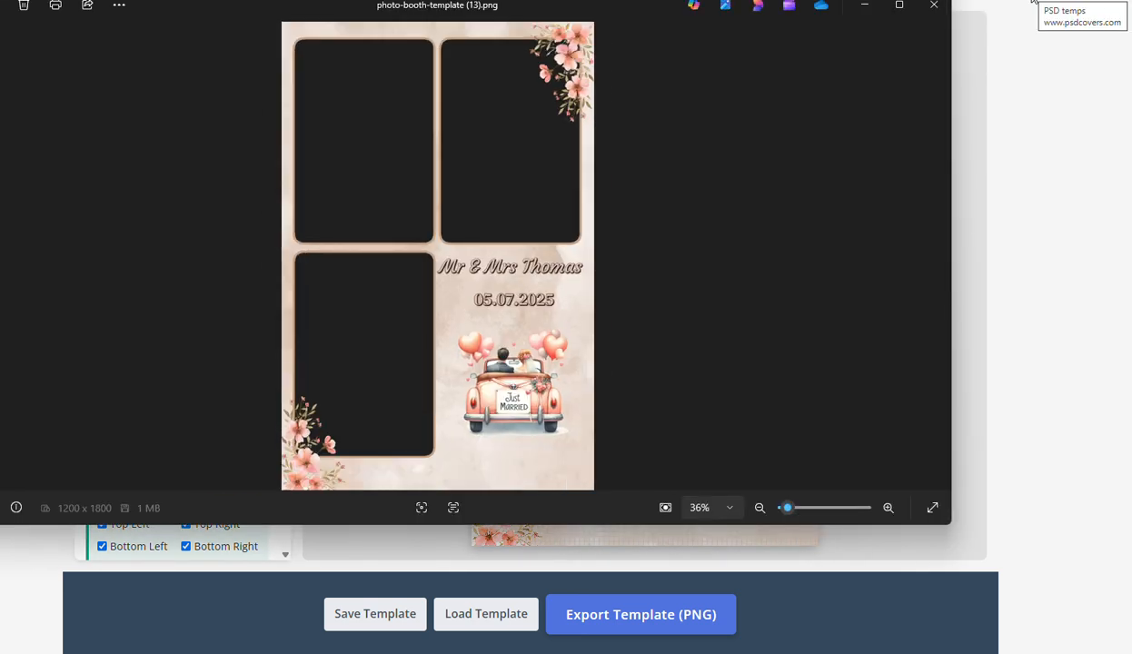
{"action": "left_click", "coordinate": [934, 5]}
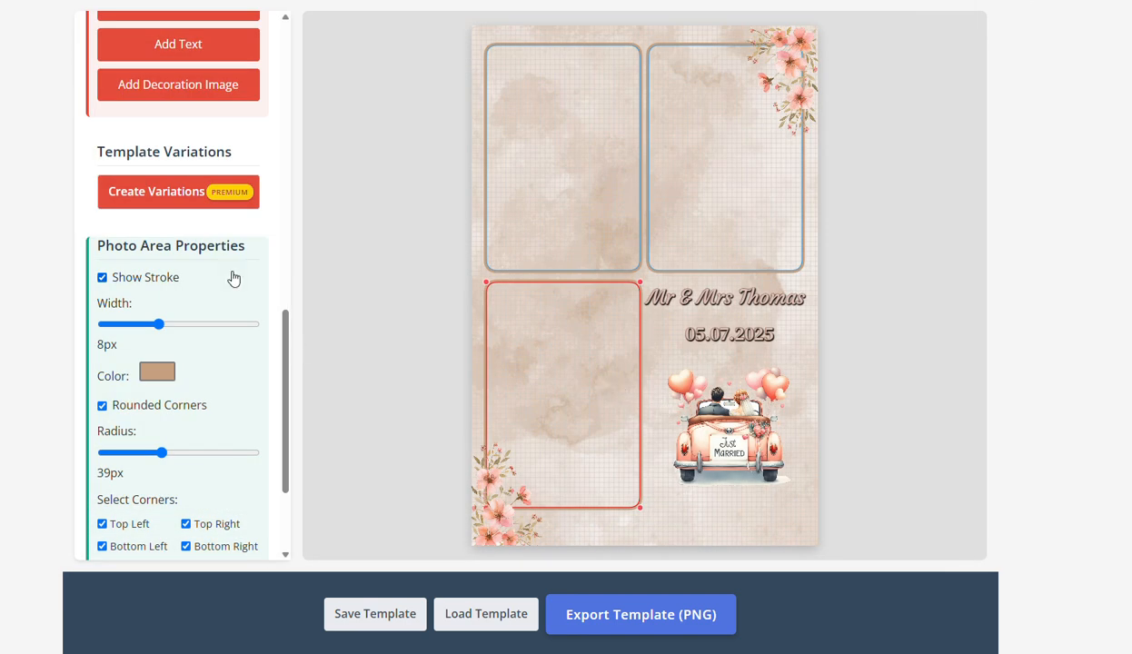
Delete the lower-left and upper-right photo areas and enlarge the remaining one to span most of the canvas.
{"action": "scroll", "coordinate": [231, 272], "scroll_direction": "up", "scroll_amount": 3}
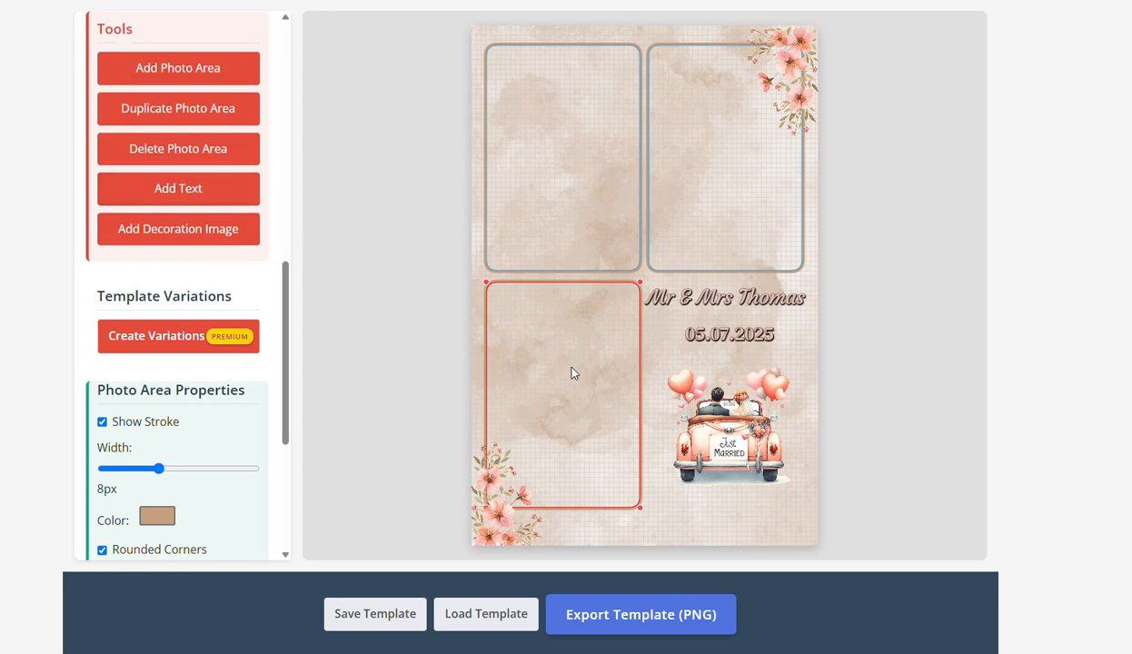
{"action": "left_click", "coordinate": [174, 152]}
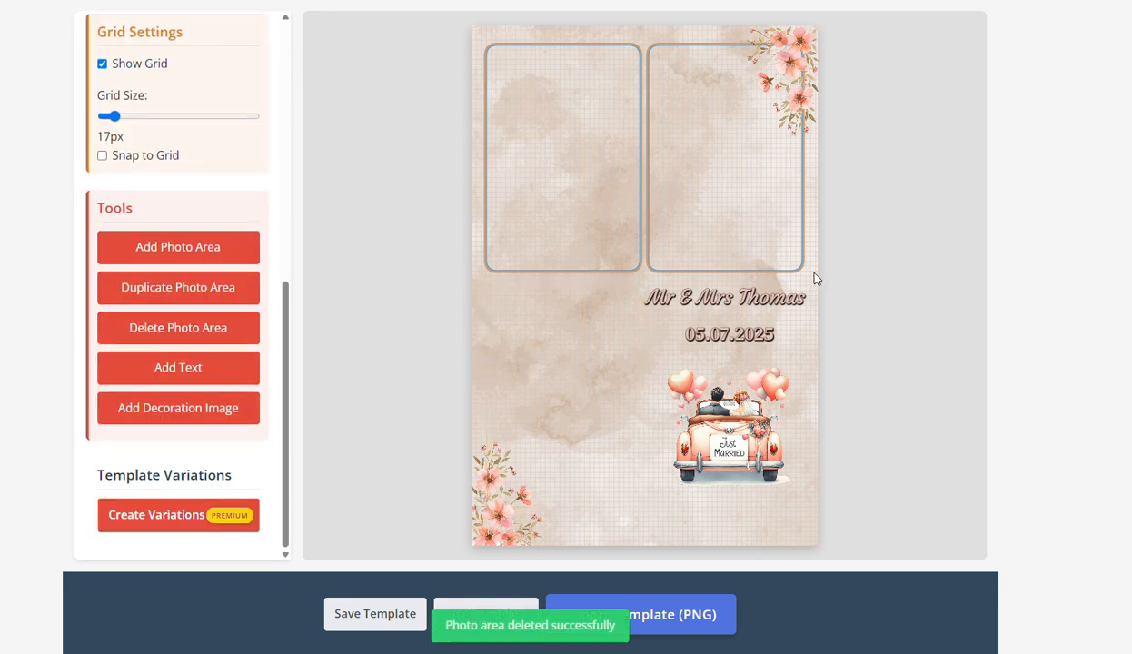
{"action": "left_click", "coordinate": [743, 245]}
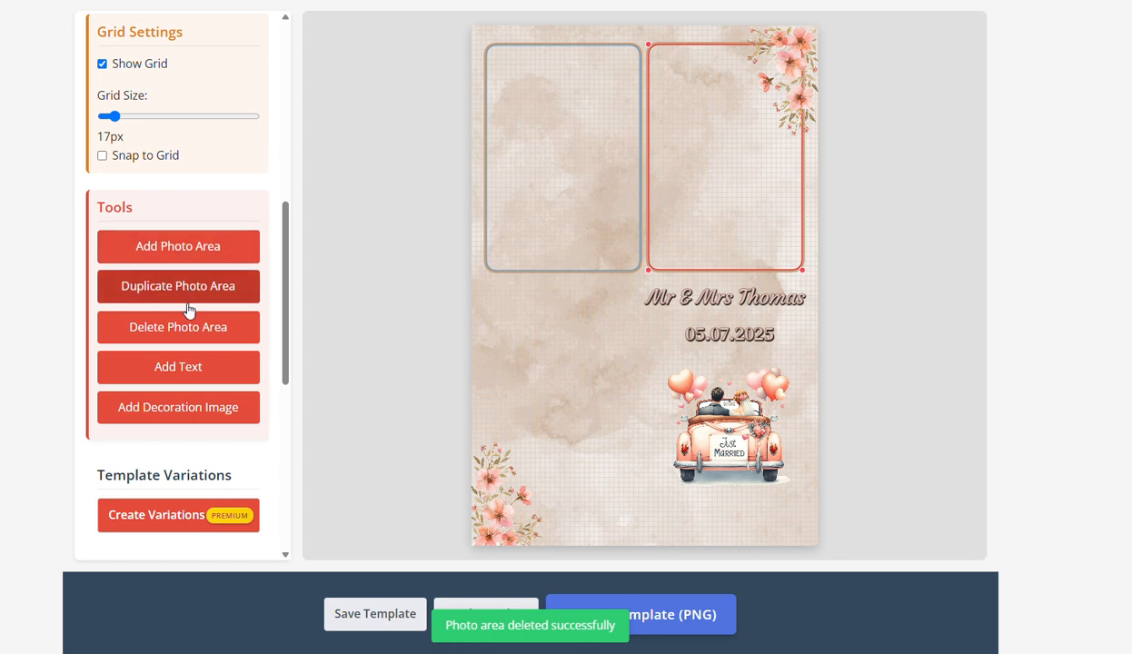
{"action": "left_click", "coordinate": [192, 336]}
{"action": "left_click", "coordinate": [614, 221]}
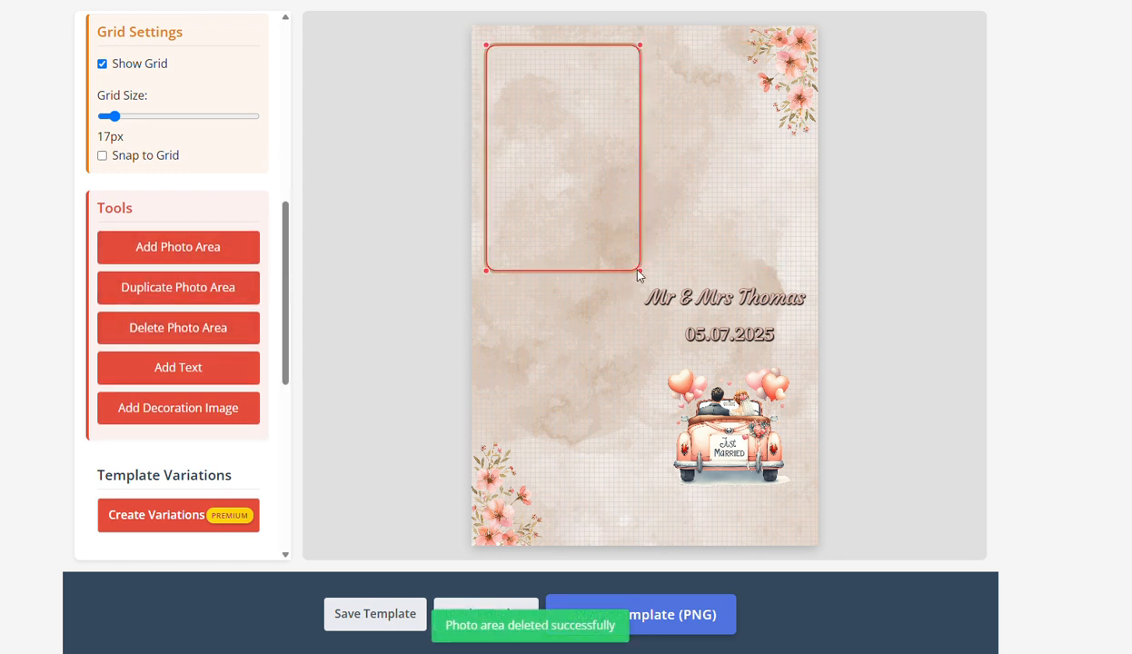
{"action": "left_click_drag", "start_coordinate": [640, 271], "coordinate": [805, 475]}
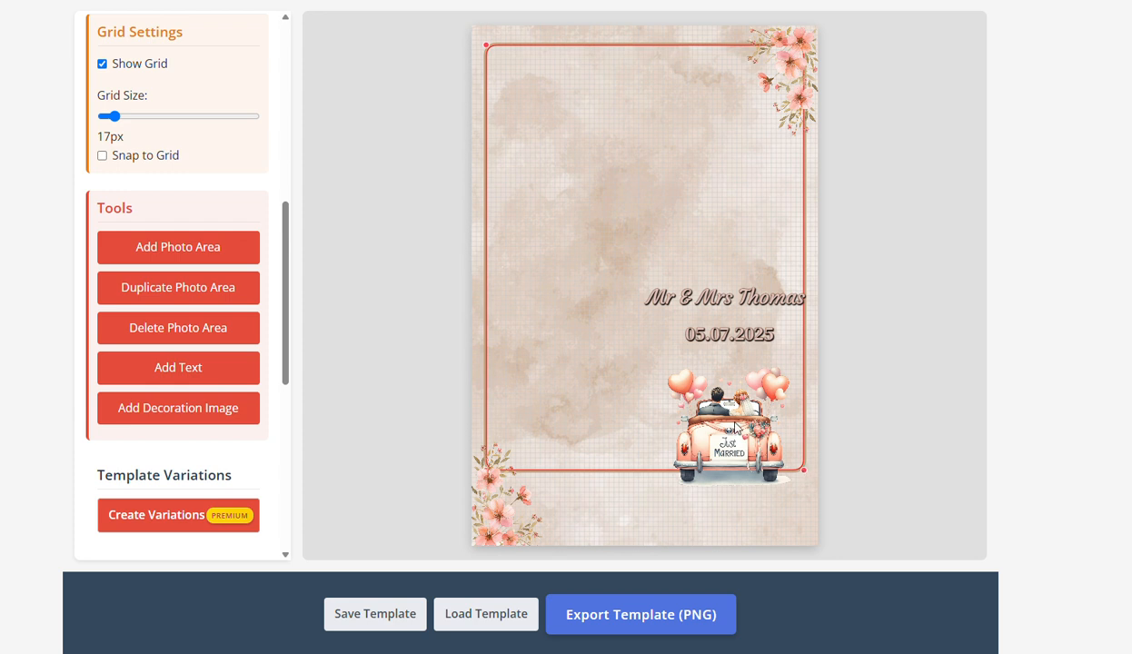
Flip the upper-right flower decoration vertically and move it into the canvas's lower-right corner.
{"action": "left_click", "coordinate": [799, 55]}
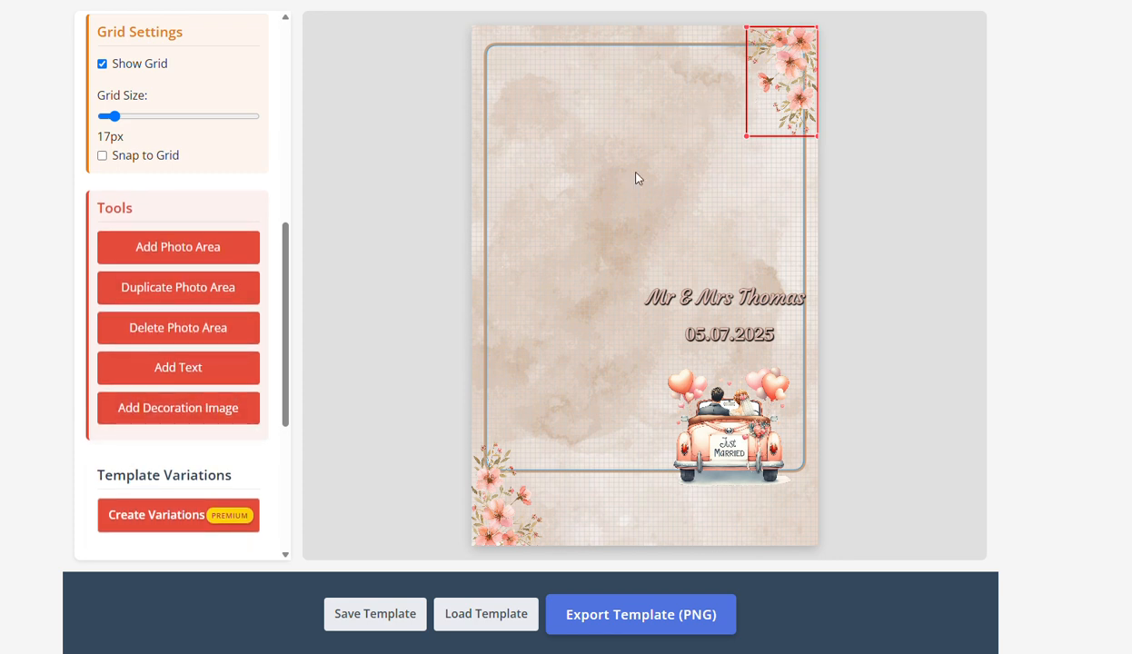
{"action": "scroll", "coordinate": [89, 318], "scroll_direction": "down", "scroll_amount": 4}
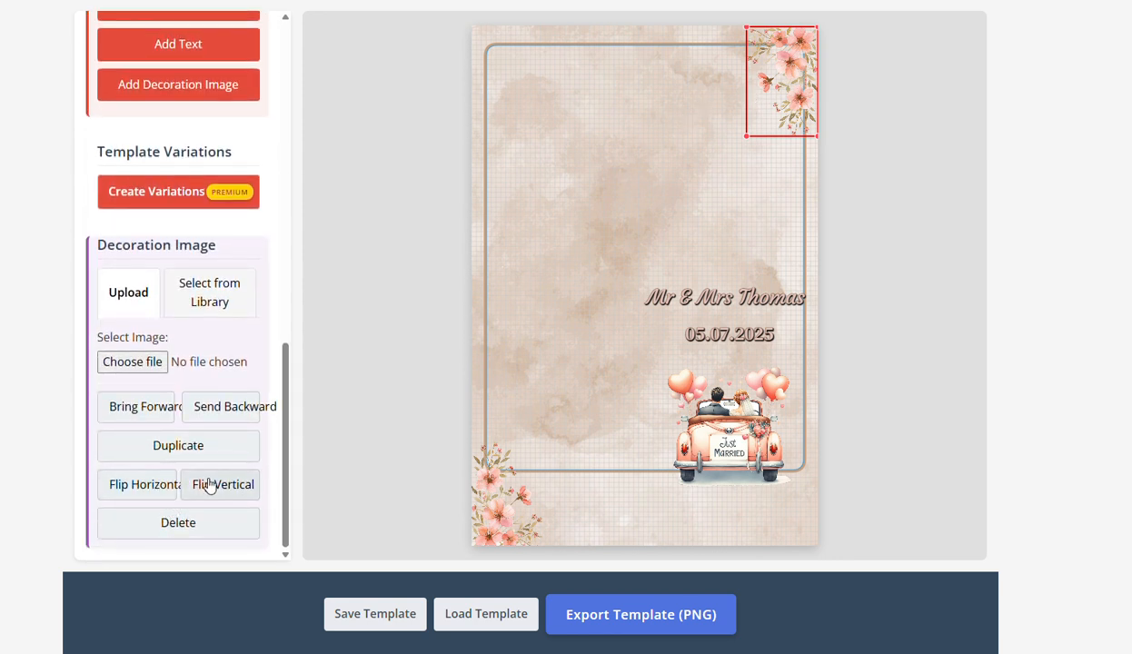
{"action": "left_click", "coordinate": [209, 486]}
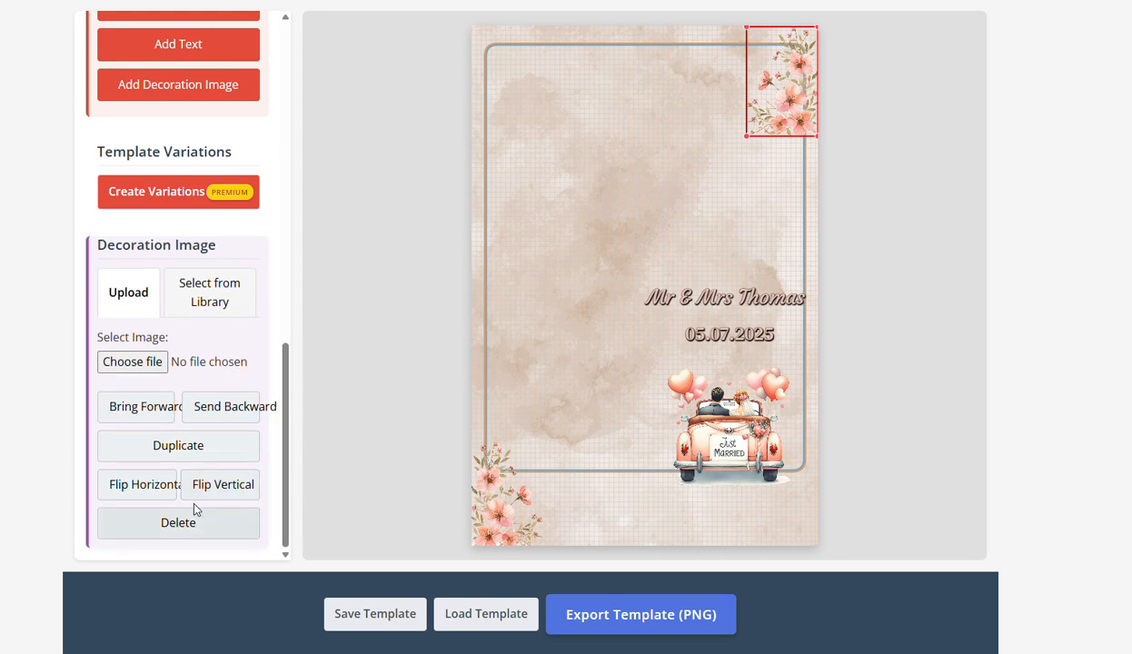
{"action": "left_click_drag", "start_coordinate": [750, 91], "coordinate": [766, 506]}
Move the wedding car image to the bottom centre between the two flower decorations and shrink it slightly.
{"action": "left_click", "coordinate": [709, 433]}
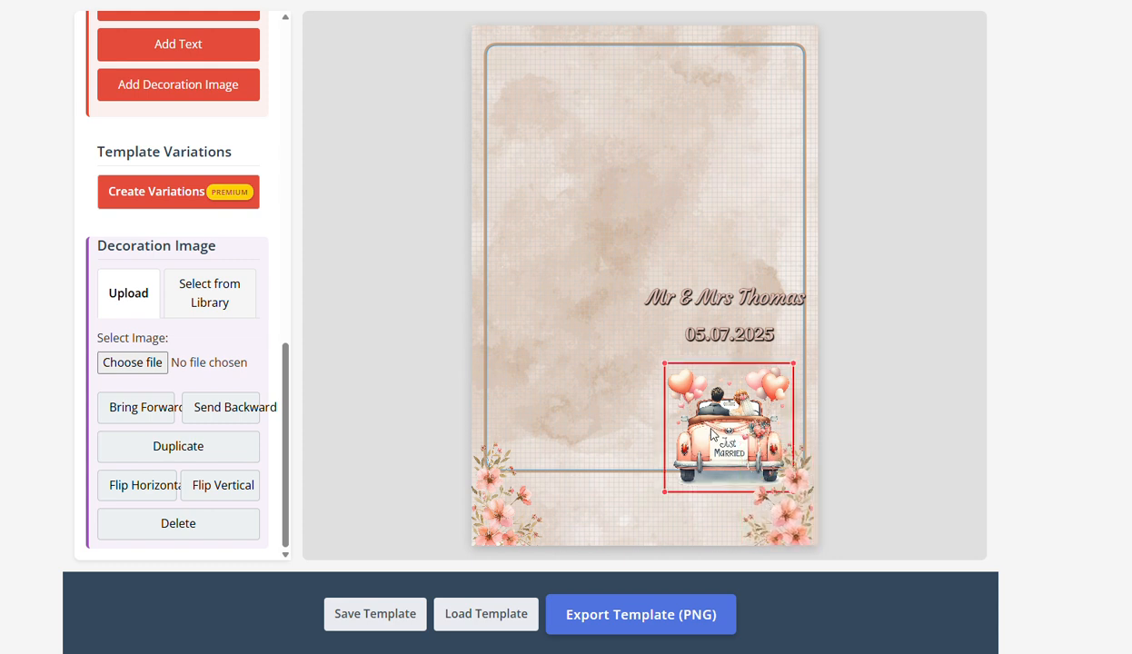
{"action": "left_click_drag", "start_coordinate": [711, 434], "coordinate": [627, 496]}
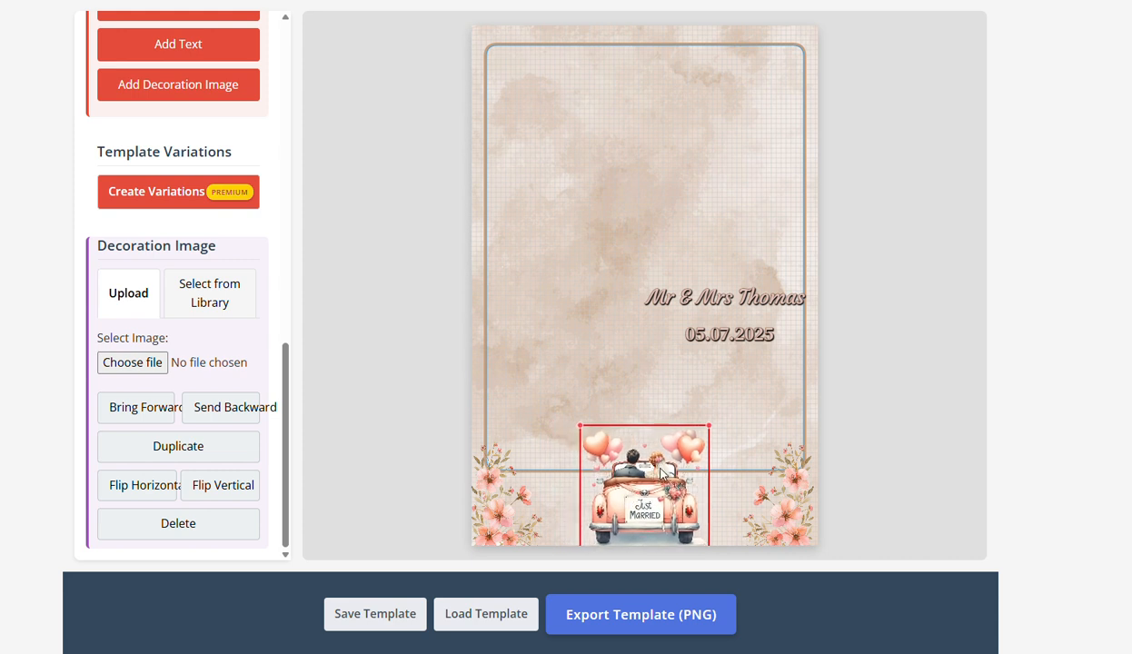
{"action": "left_click_drag", "start_coordinate": [682, 466], "coordinate": [693, 457]}
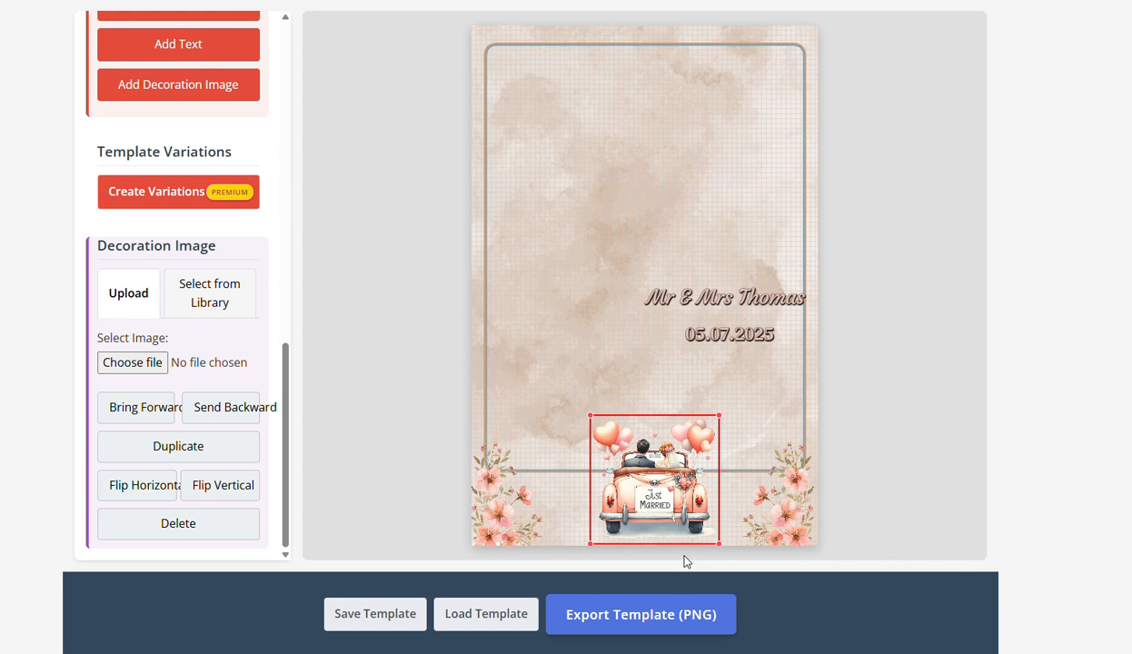
{"action": "left_click_drag", "start_coordinate": [719, 421], "coordinate": [666, 491]}
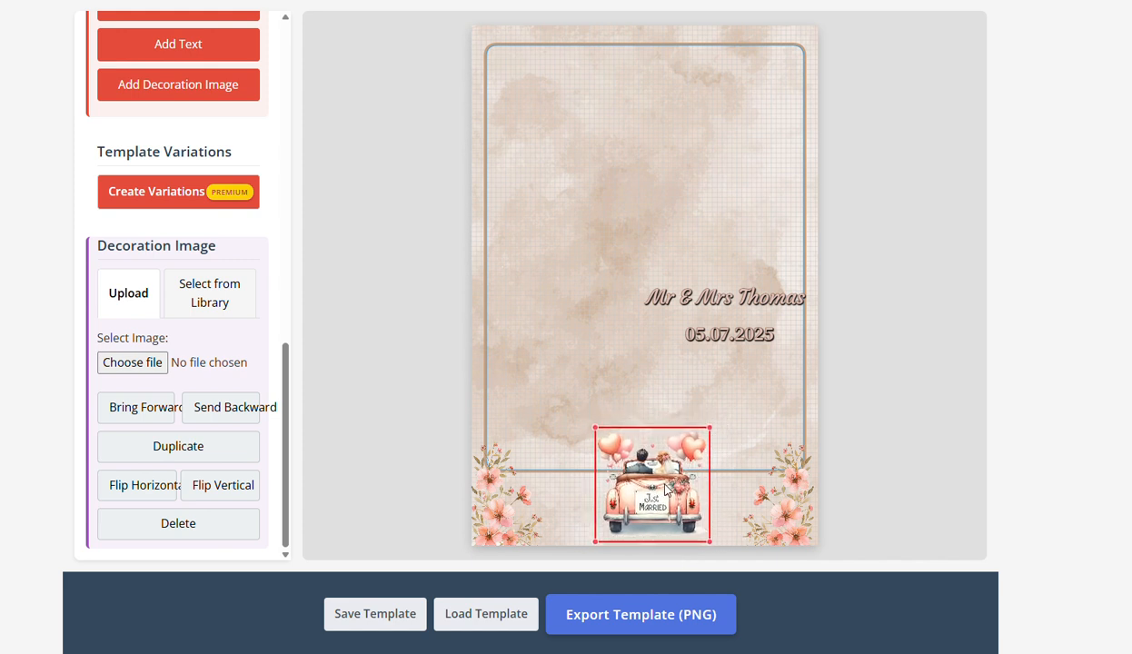
Shift the photo area down, move the couple's names and the date to the top centre, and set the date's size to 49 px.
{"action": "left_click_drag", "start_coordinate": [750, 158], "coordinate": [751, 183]}
{"action": "left_click_drag", "start_coordinate": [761, 308], "coordinate": [688, 55]}
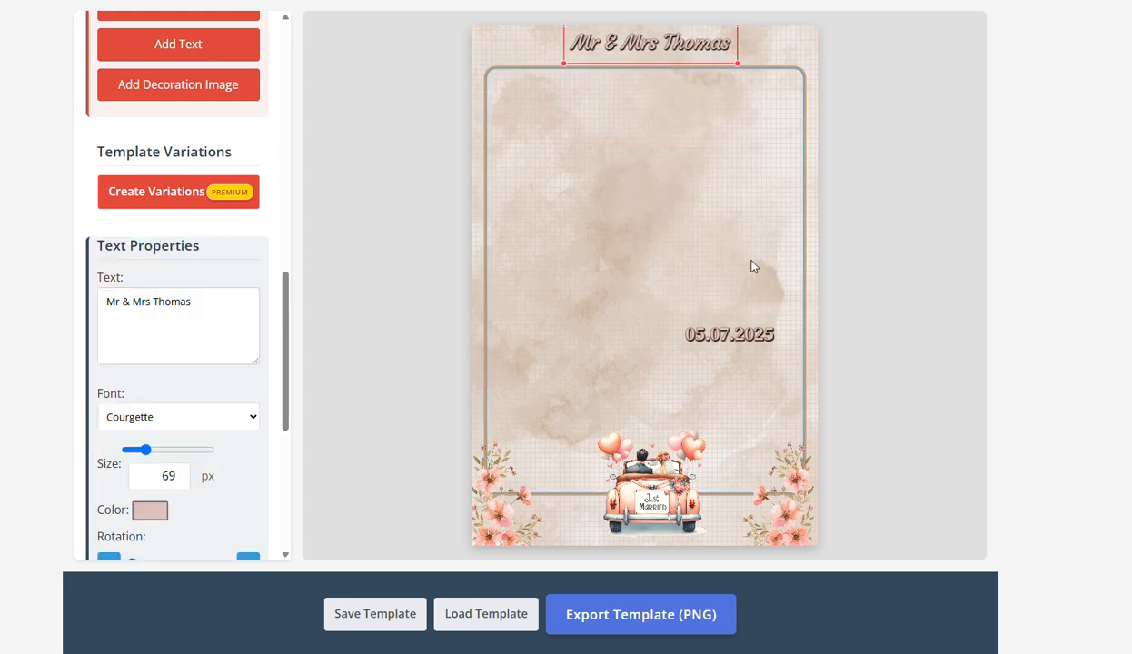
{"action": "left_click_drag", "start_coordinate": [750, 338], "coordinate": [658, 69]}
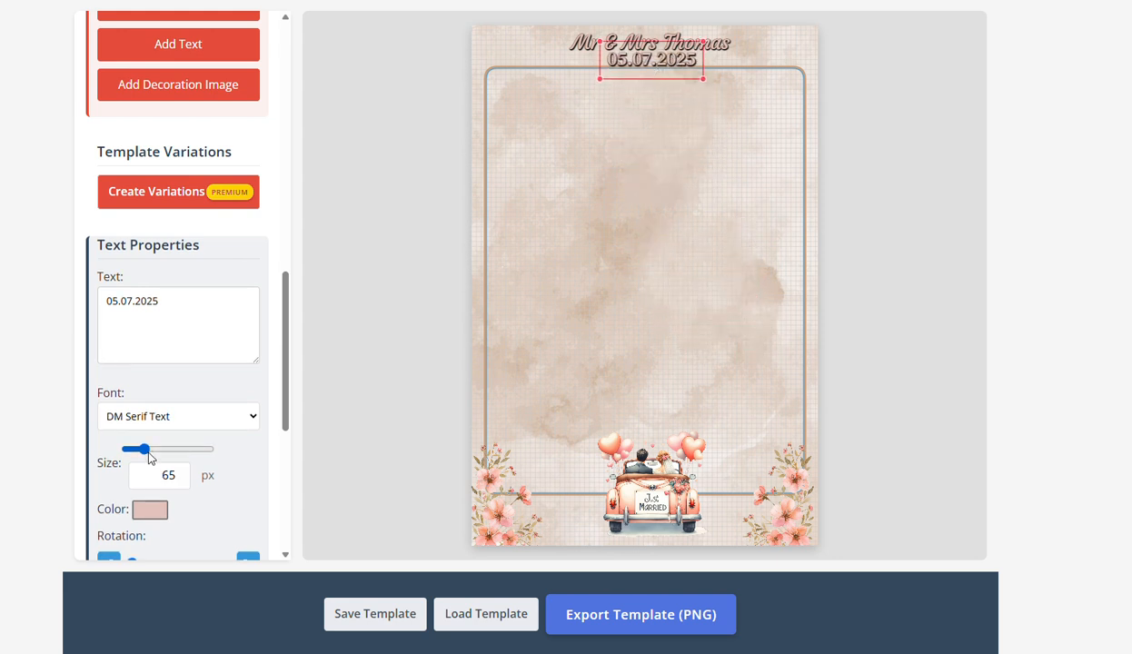
{"action": "left_click_drag", "start_coordinate": [143, 449], "coordinate": [133, 449]}
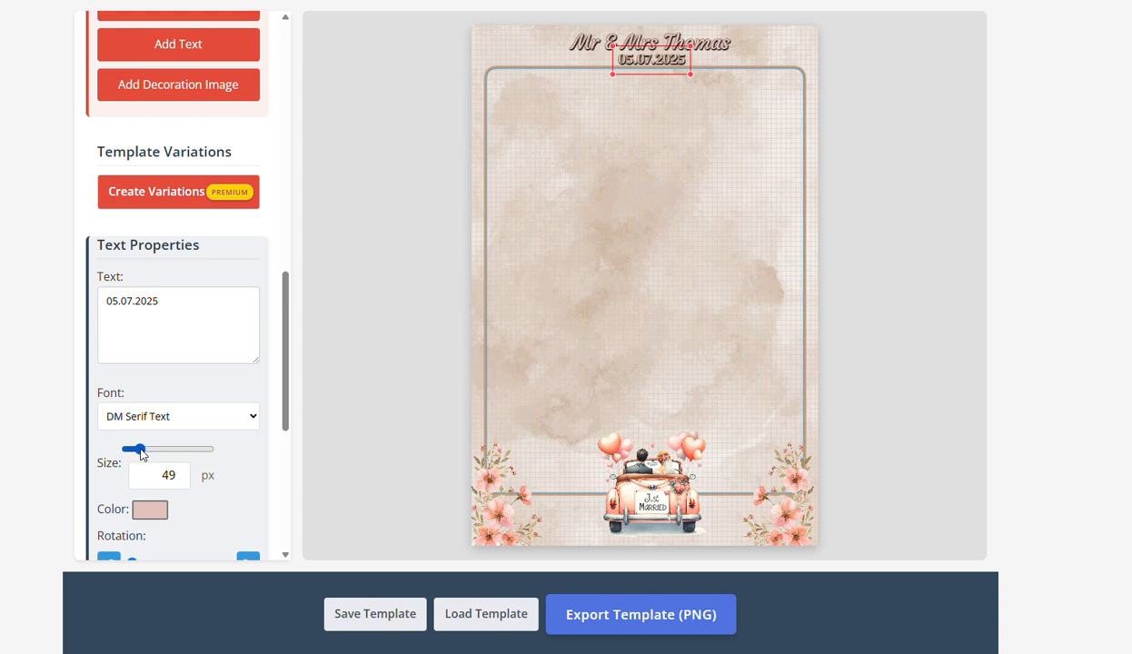
Lower the photo area a little further and nudge the date and the couple's names down to fit evenly above it.
{"action": "left_click", "coordinate": [698, 376]}
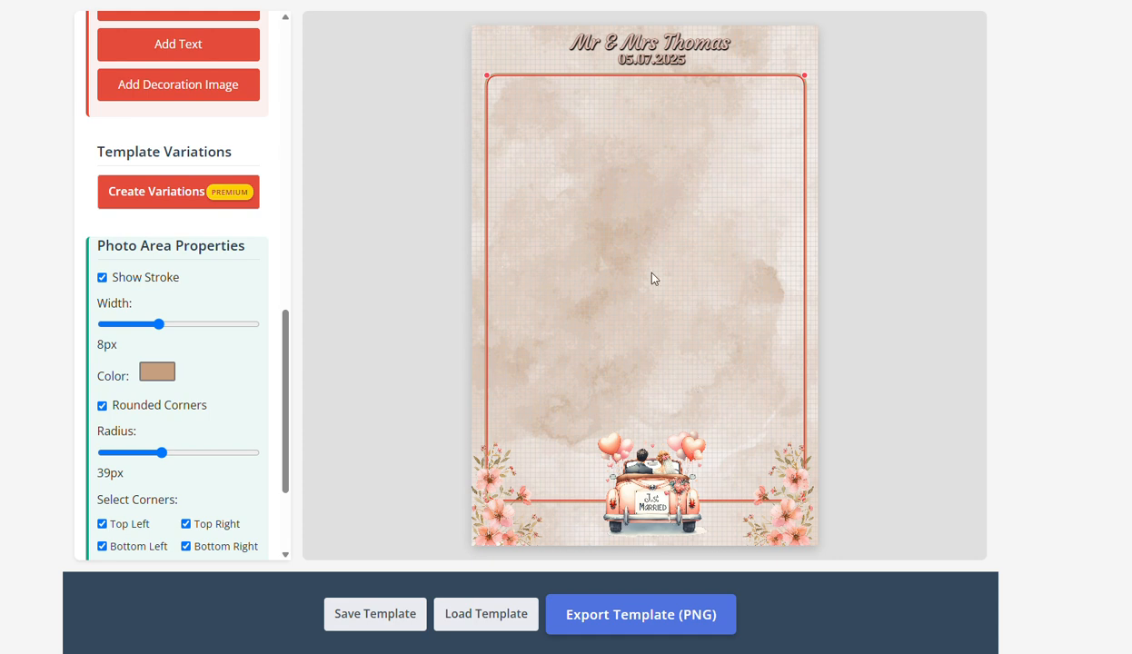
{"action": "left_click", "coordinate": [673, 62]}
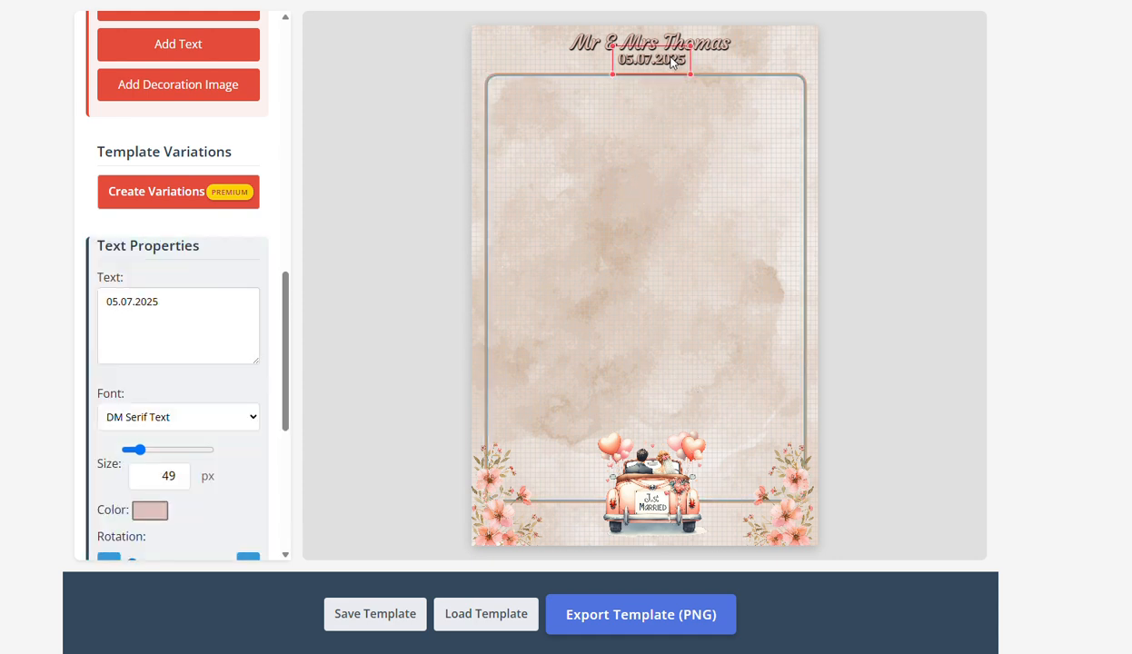
{"action": "left_click_drag", "start_coordinate": [672, 61], "coordinate": [708, 57]}
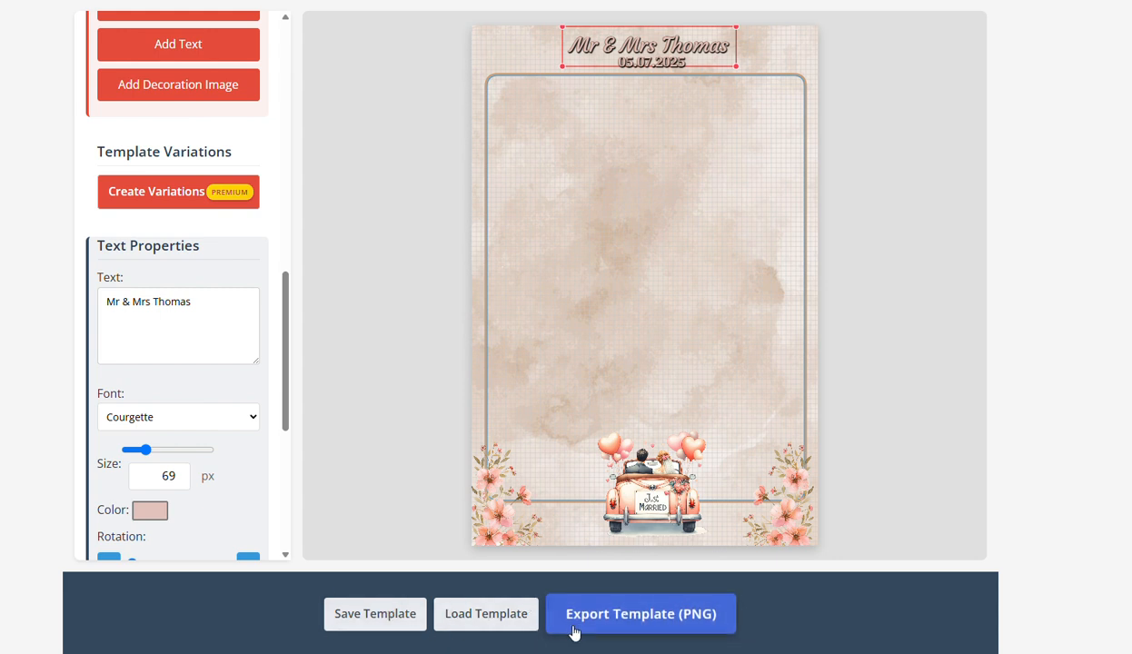
Export the single-photo template as photo-booth-template (14).png, check the saved image in the viewer and close it.
{"action": "left_click", "coordinate": [650, 625]}
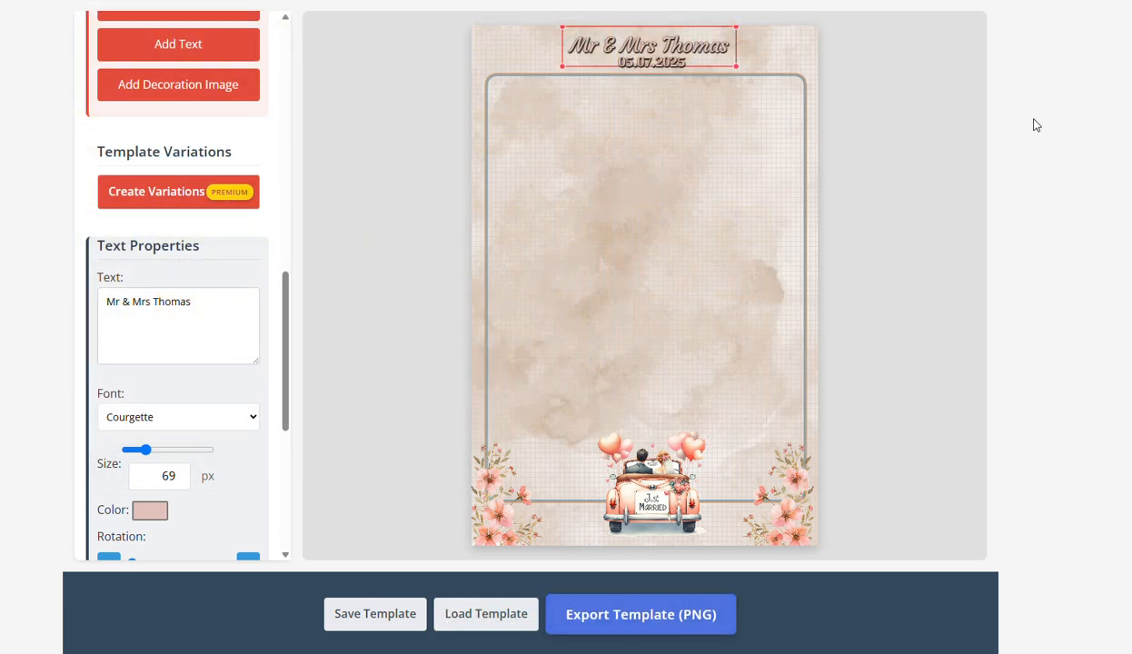
{"action": "left_click", "coordinate": [1069, 9]}
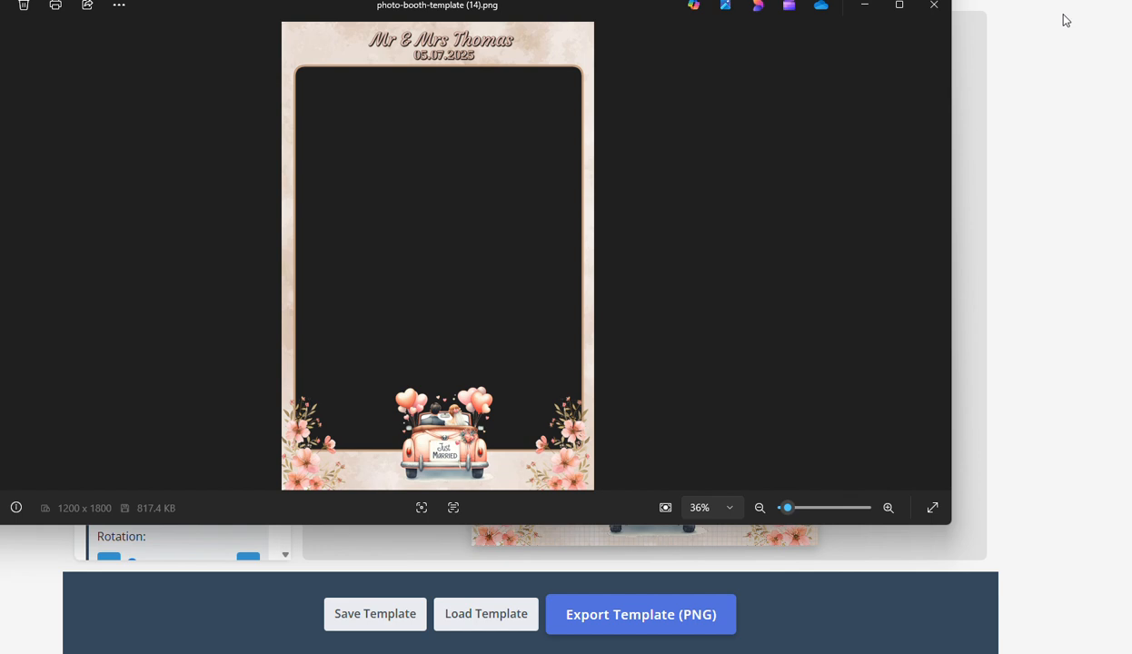
{"action": "left_click", "coordinate": [933, 6]}
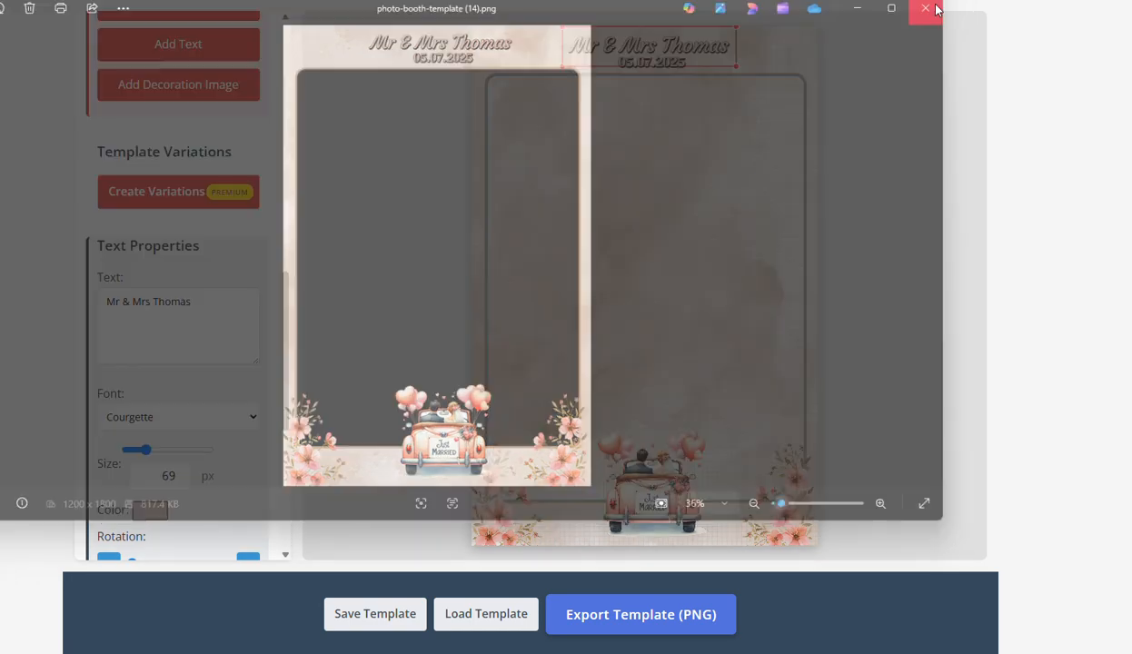
Load the newest saved Photo Strip variation and move its top photo area up near the canvas's upper edge.
{"action": "left_click", "coordinate": [468, 614]}
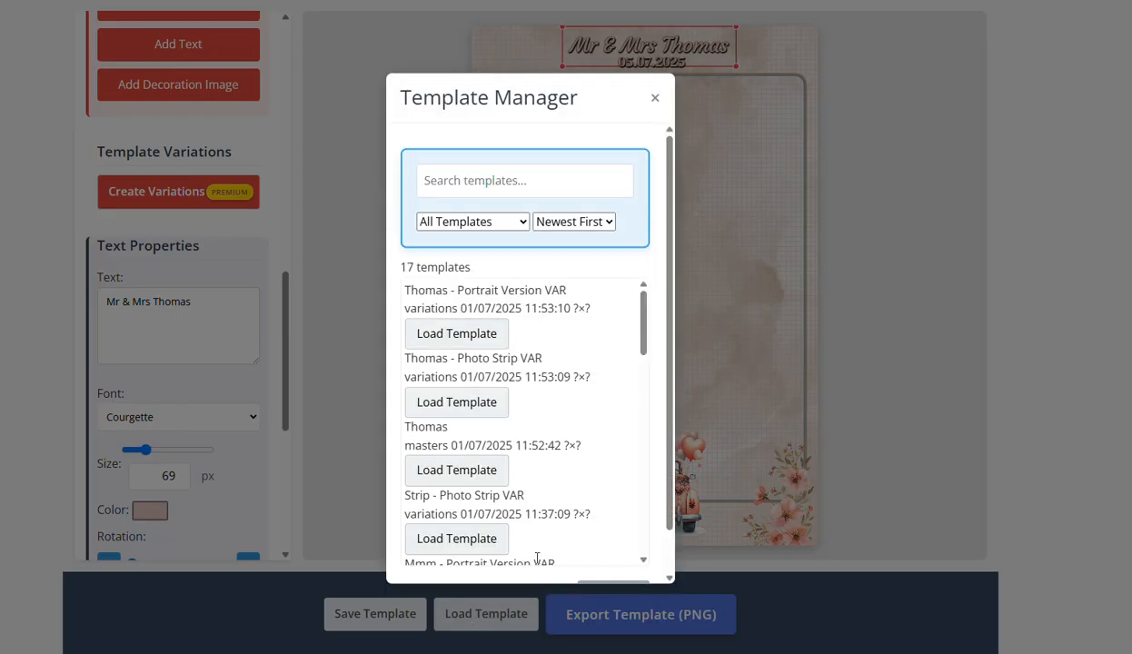
{"action": "left_click", "coordinate": [482, 401]}
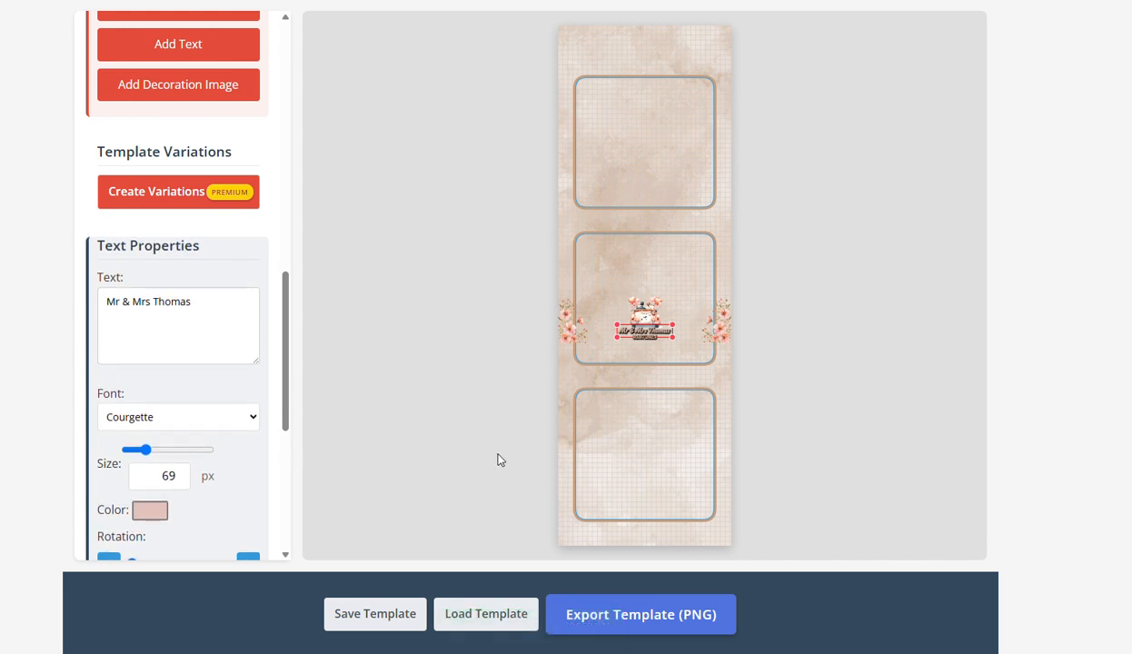
{"action": "left_click_drag", "start_coordinate": [618, 185], "coordinate": [617, 146]}
Turn on Snap to Grid and stretch the top photo area downward until it almost reaches the middle one.
{"action": "scroll", "coordinate": [145, 227], "scroll_direction": "up", "scroll_amount": 3}
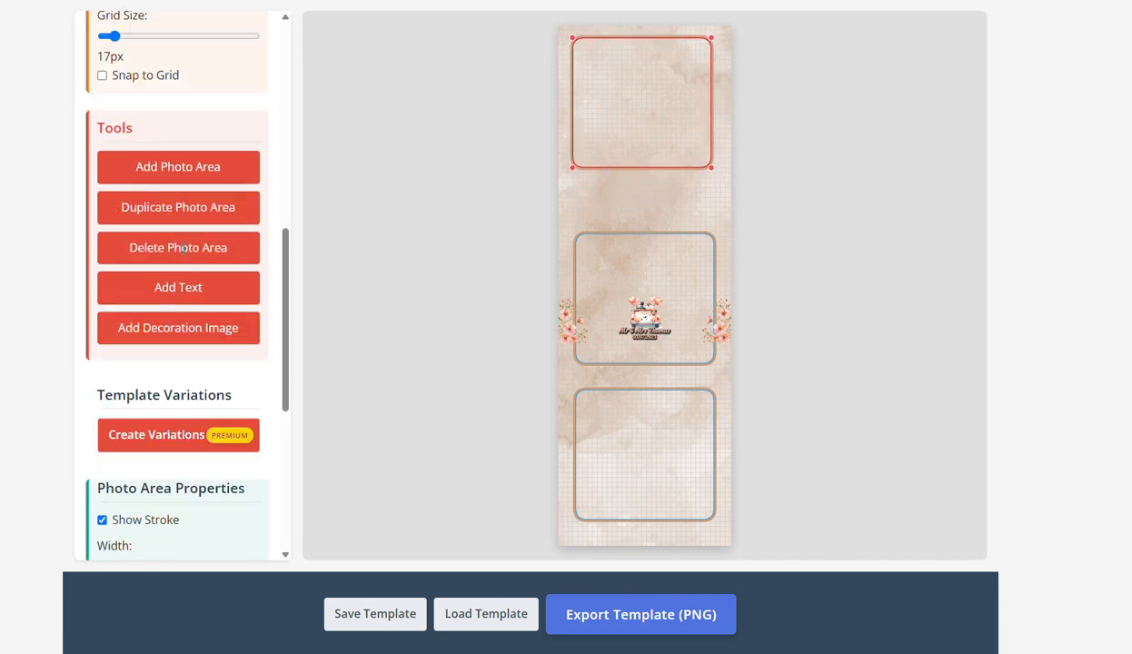
{"action": "left_click", "coordinate": [102, 120]}
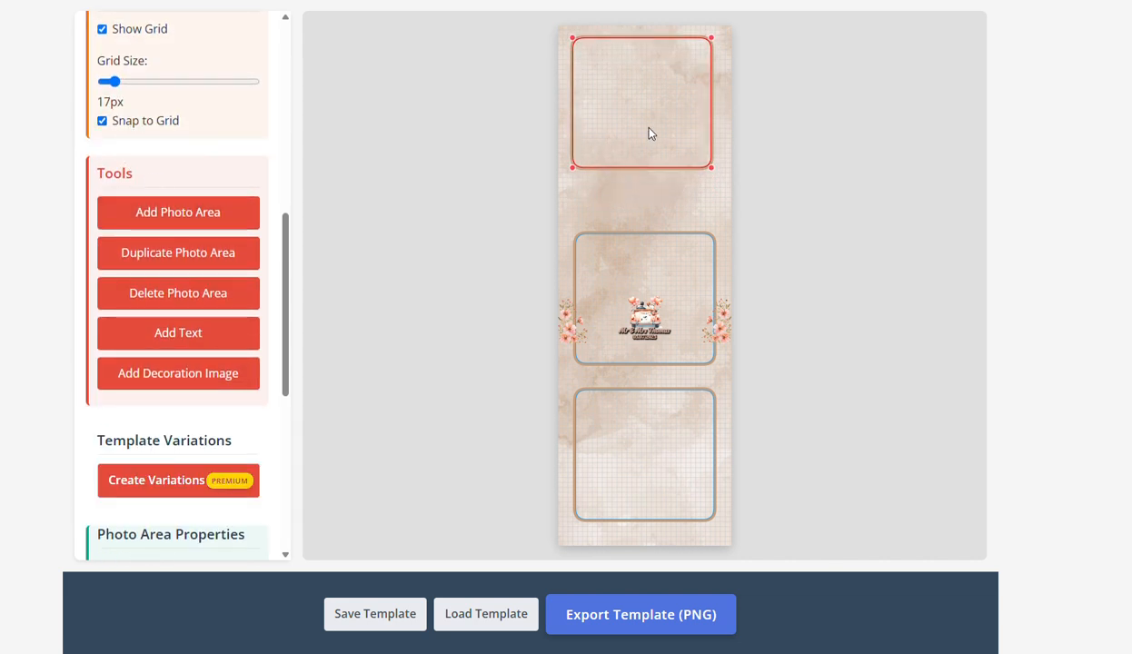
{"action": "left_click_drag", "start_coordinate": [712, 168], "coordinate": [713, 234]}
Delete the bottom and middle photo areas from the strip.
{"action": "left_click", "coordinate": [696, 458]}
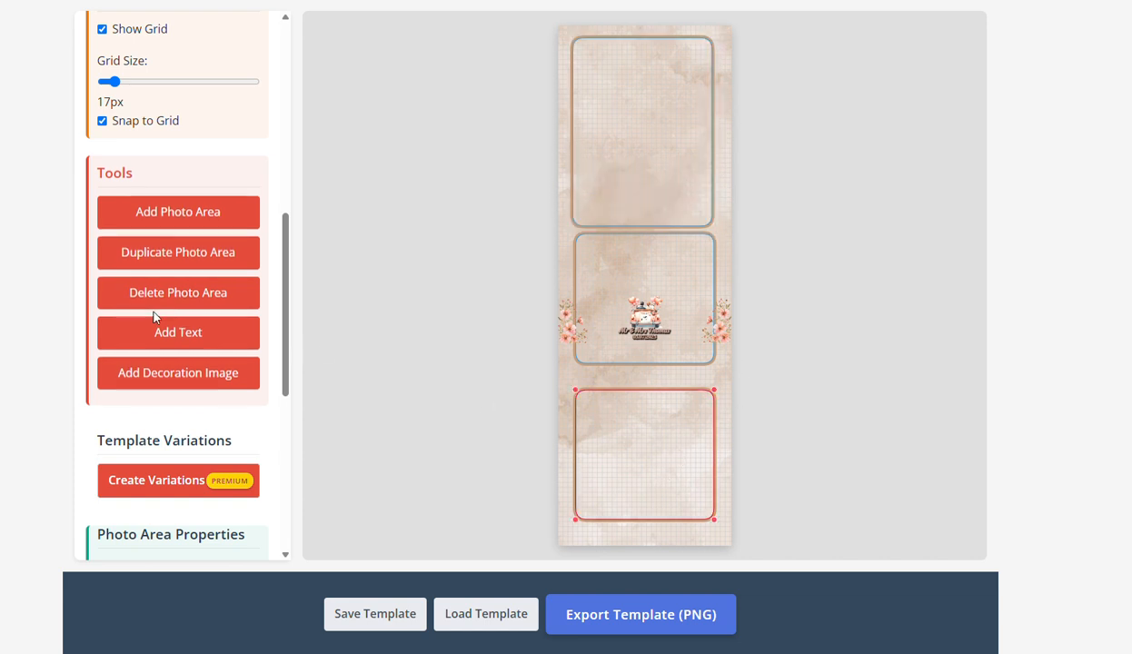
{"action": "left_click", "coordinate": [189, 293]}
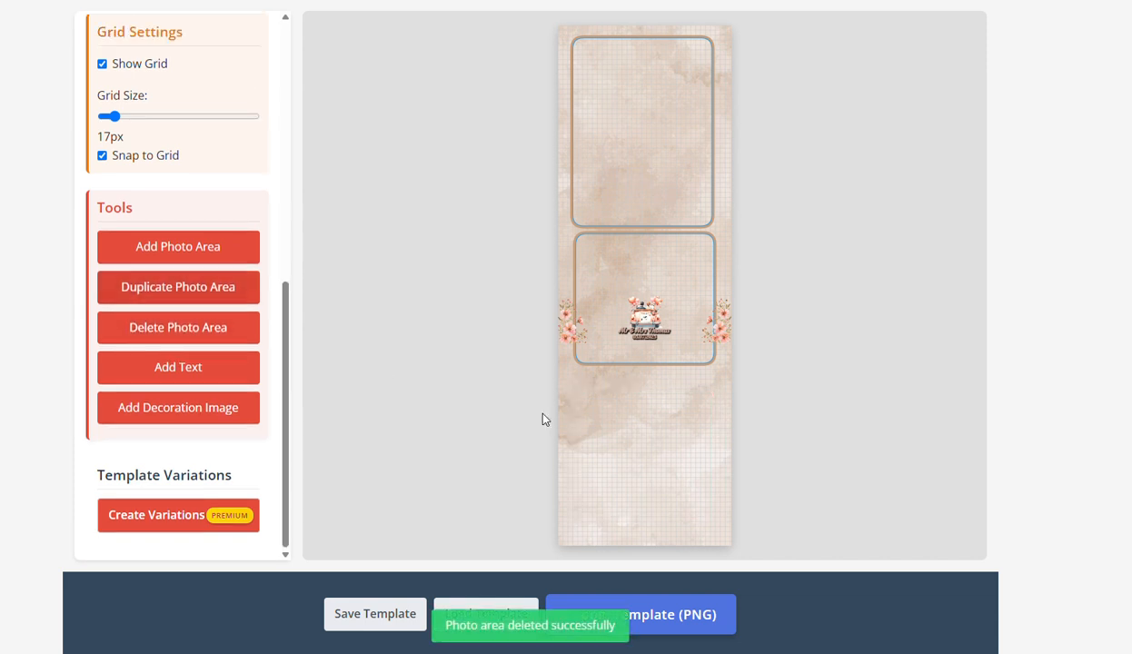
{"action": "left_click", "coordinate": [684, 265]}
{"action": "left_click", "coordinate": [203, 293]}
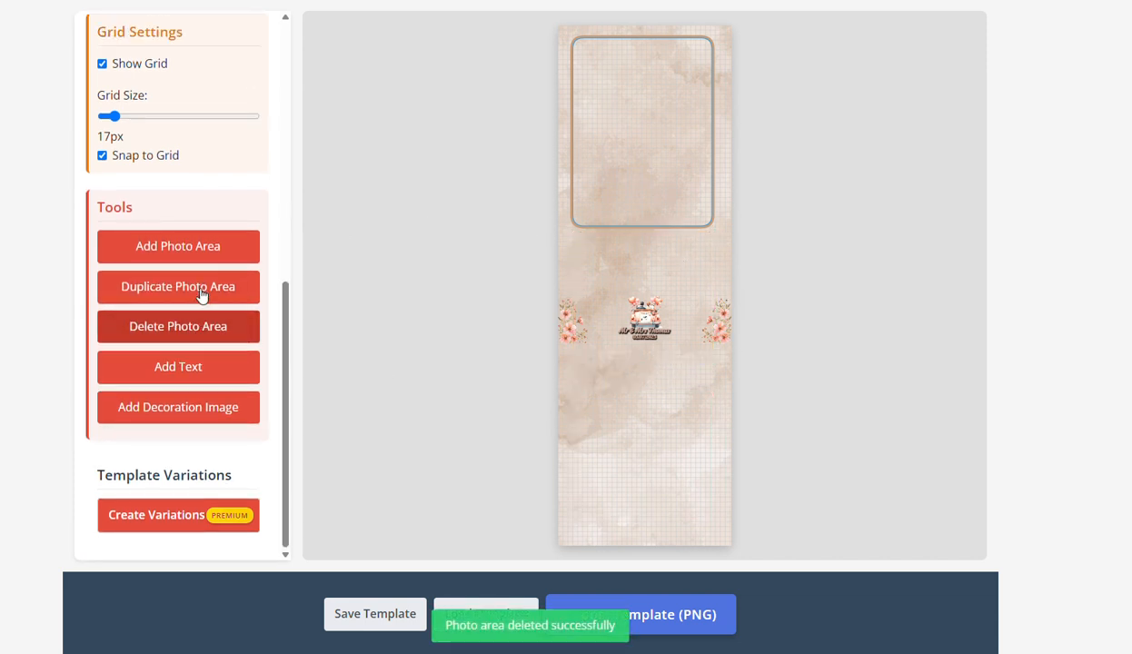
Slightly enlarge and centre the remaining photo area, then duplicate it and place the copy directly below.
{"action": "left_click", "coordinate": [636, 200]}
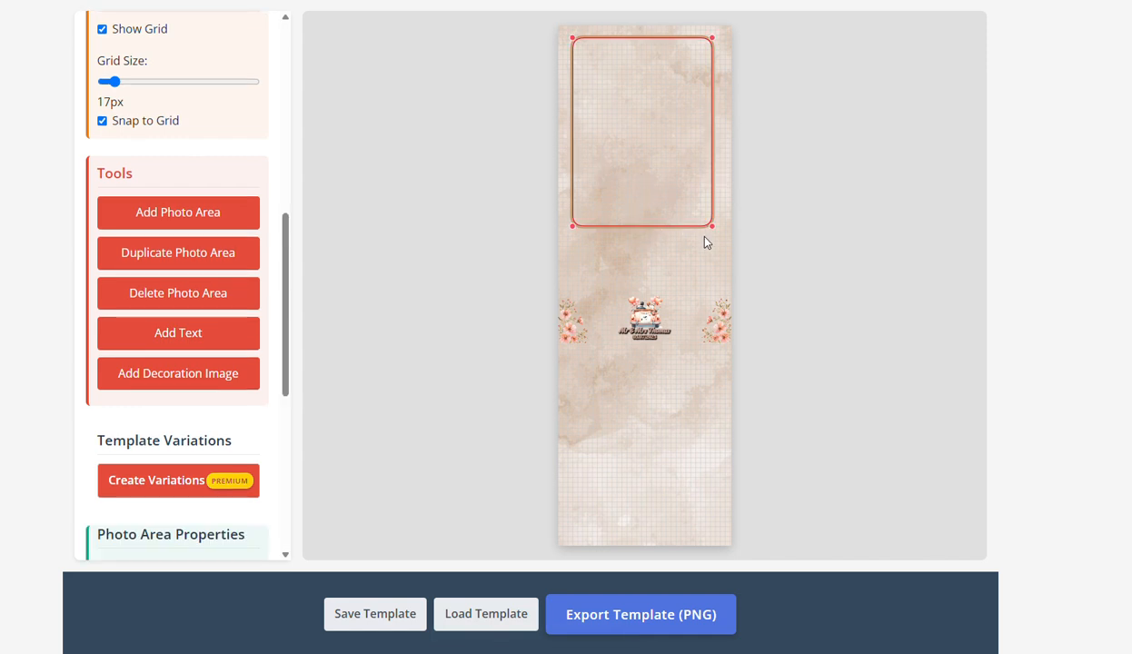
{"action": "left_click_drag", "start_coordinate": [711, 227], "coordinate": [687, 222]}
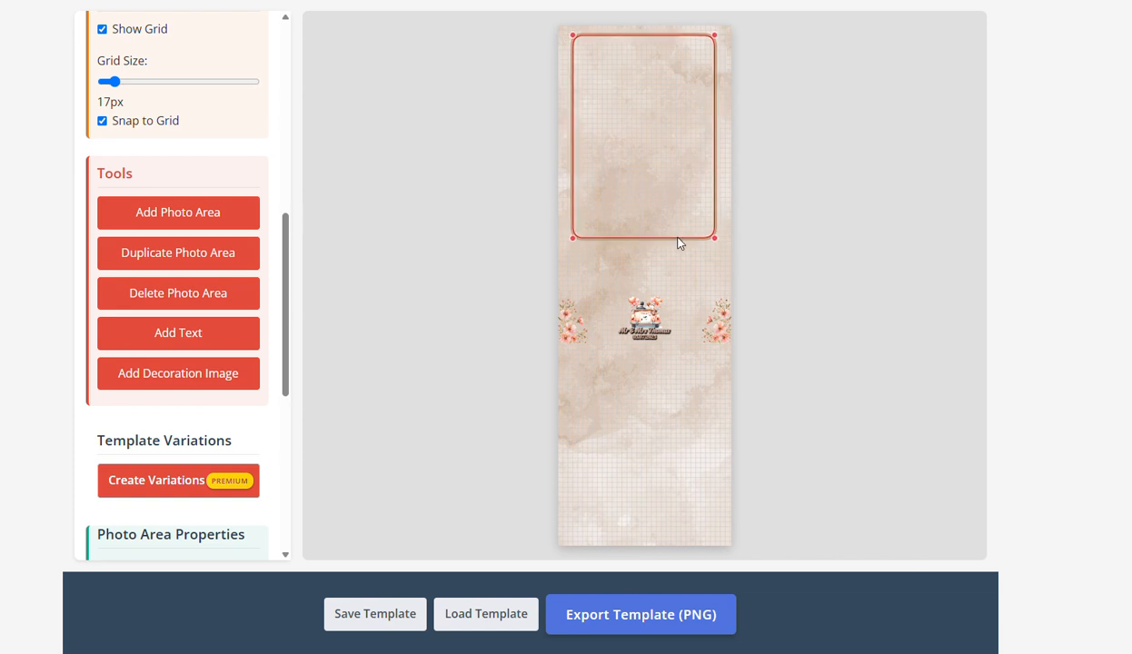
{"action": "left_click", "coordinate": [193, 260]}
{"action": "left_click_drag", "start_coordinate": [612, 223], "coordinate": [607, 405]}
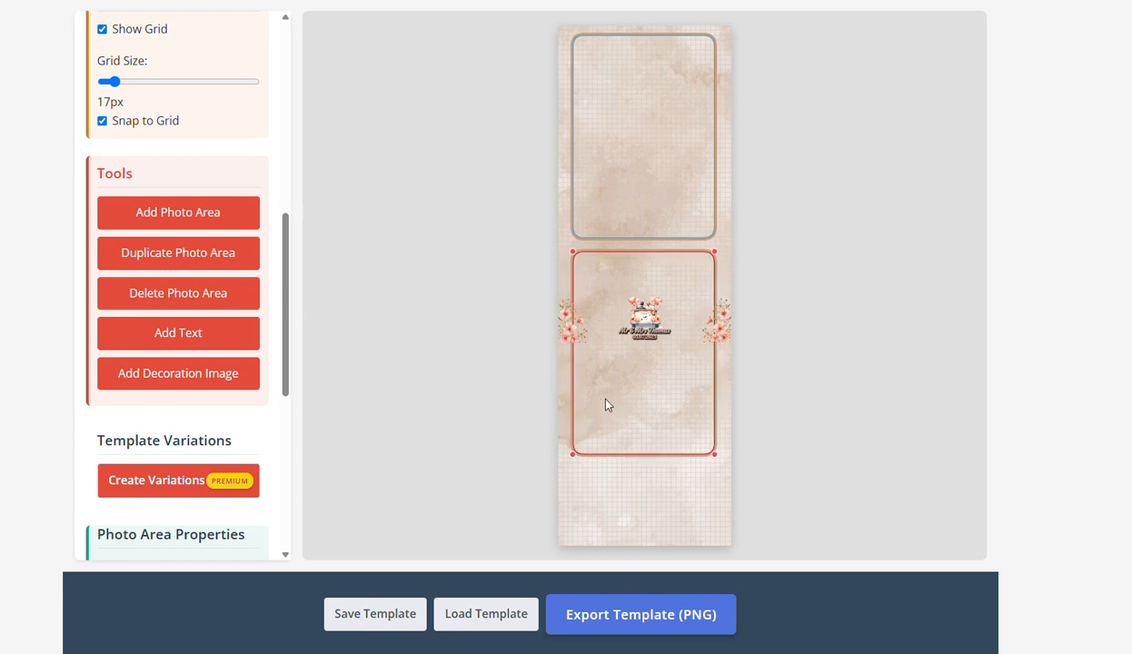
Move the left flower decoration into the strip's lower-left corner, turn off Snap to Grid and enlarge it to nearly twice its size.
{"action": "left_click", "coordinate": [565, 339]}
{"action": "left_click_drag", "start_coordinate": [567, 340], "coordinate": [563, 539]}
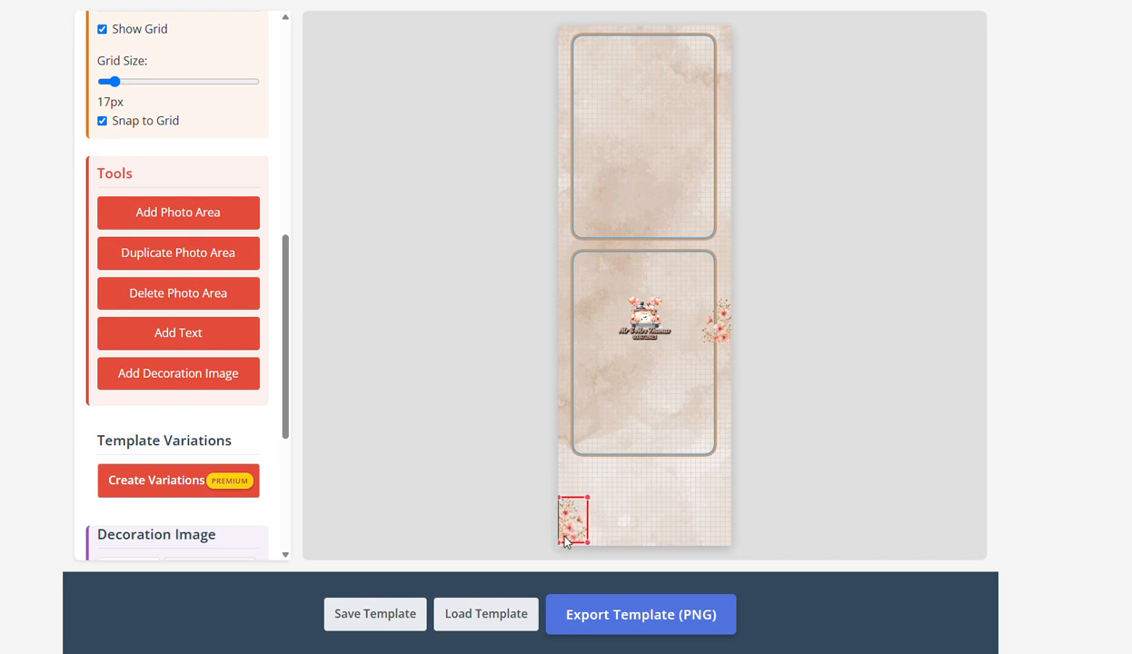
{"action": "left_click", "coordinate": [172, 120]}
{"action": "left_click_drag", "start_coordinate": [588, 500], "coordinate": [611, 458]}
{"action": "left_click_drag", "start_coordinate": [568, 518], "coordinate": [569, 522]}
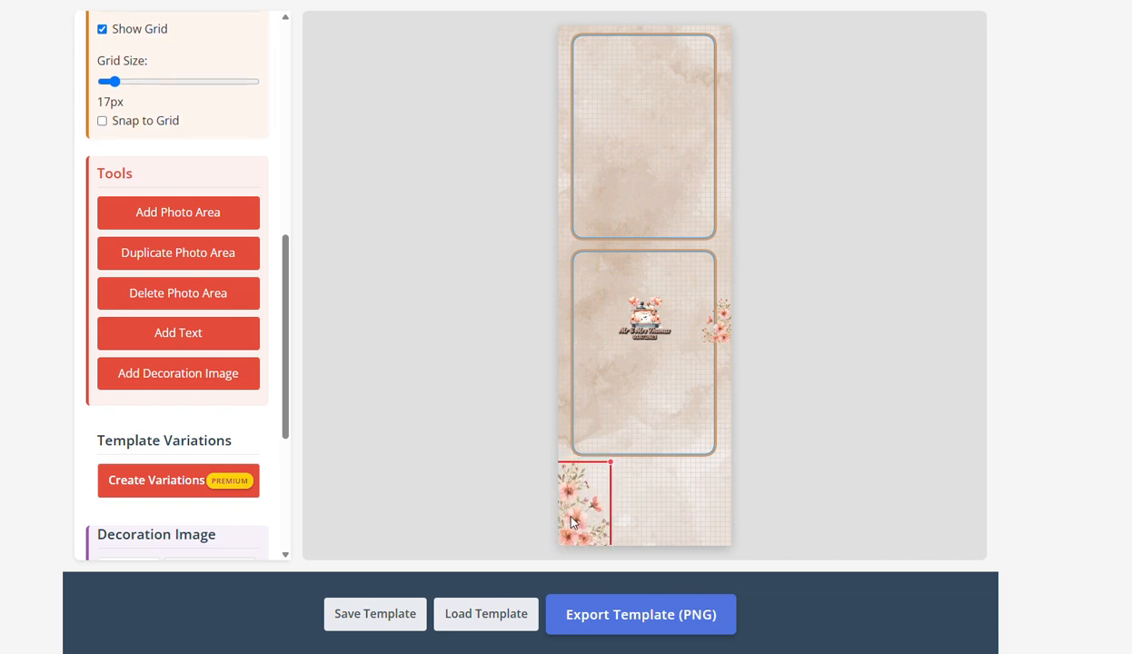
Flip the right flower decoration vertically, enlarge it to about 1.5 times its size and move it into the strip's upper-right corner.
{"action": "left_click", "coordinate": [726, 332]}
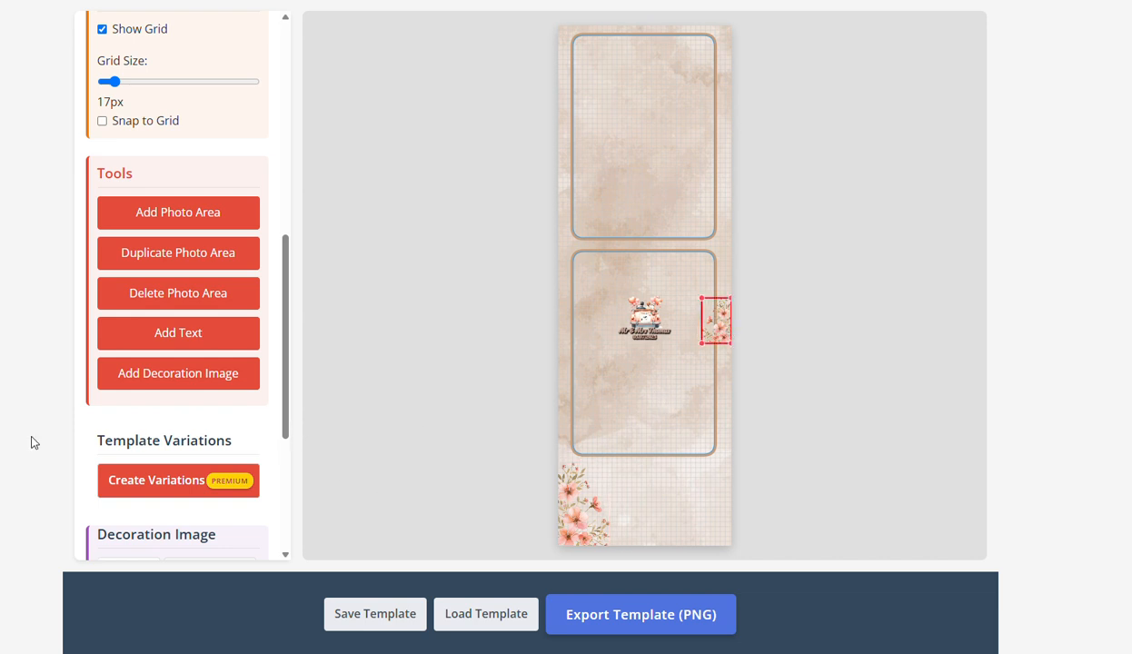
{"action": "scroll", "coordinate": [192, 442], "scroll_direction": "down", "scroll_amount": 3}
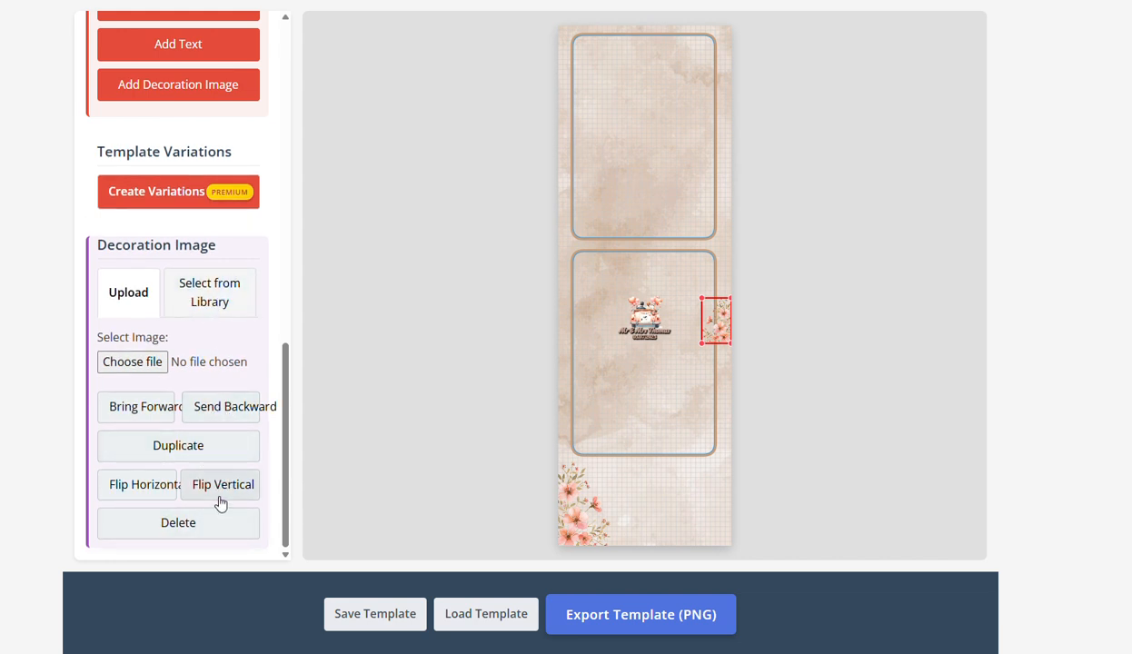
{"action": "left_click", "coordinate": [127, 489]}
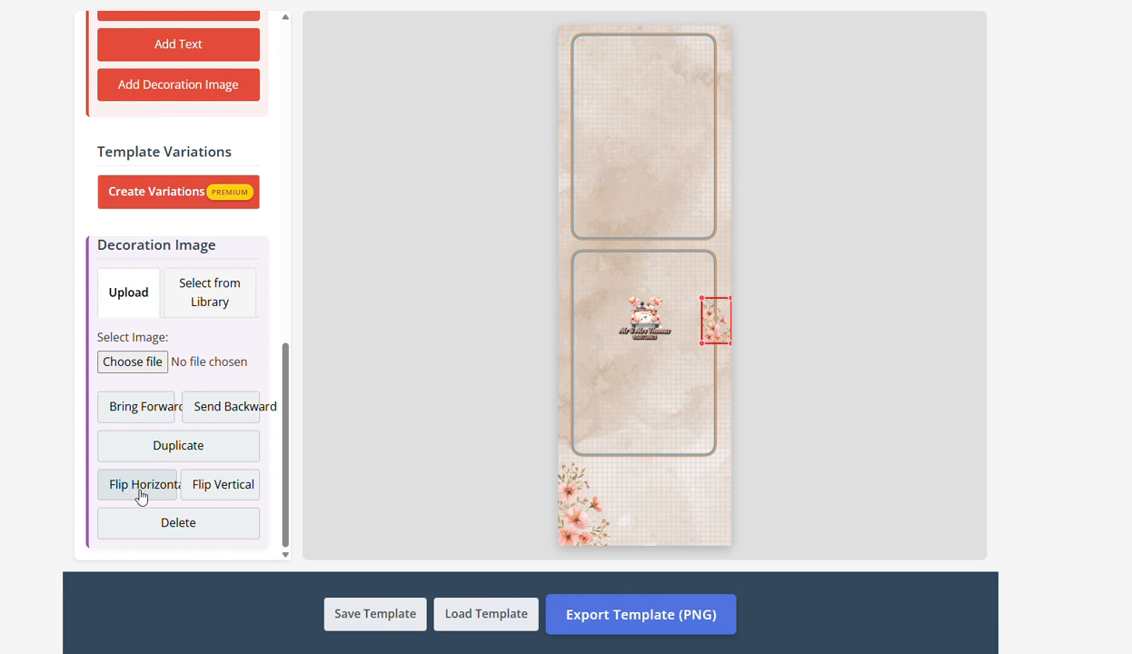
{"action": "left_click", "coordinate": [201, 494]}
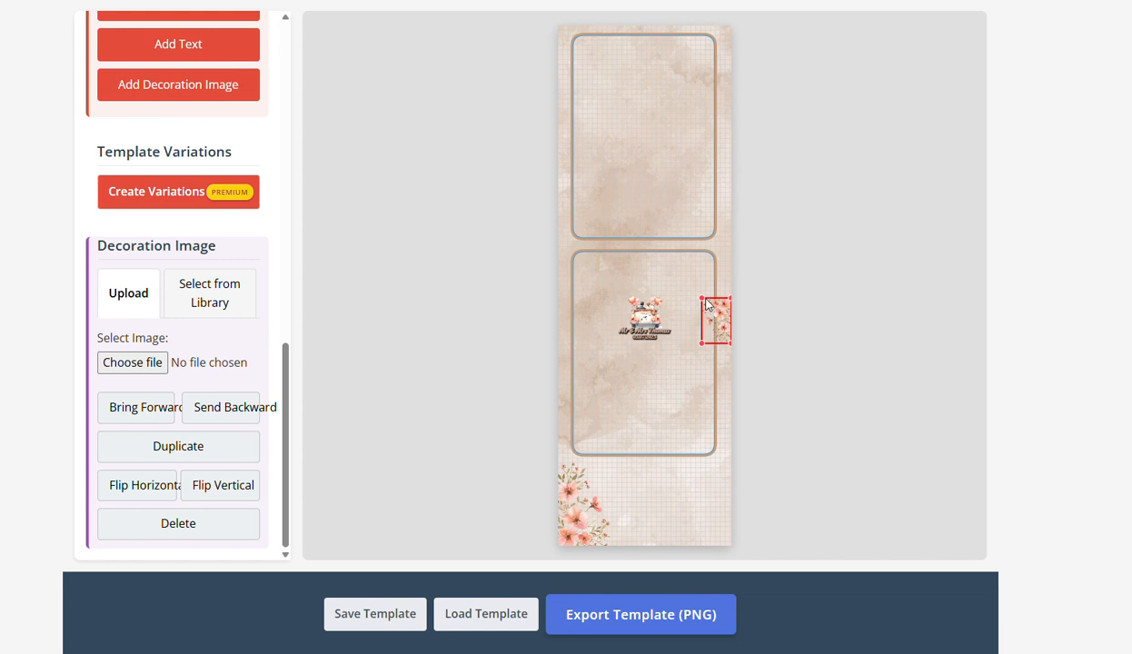
{"action": "left_click_drag", "start_coordinate": [702, 302], "coordinate": [664, 265]}
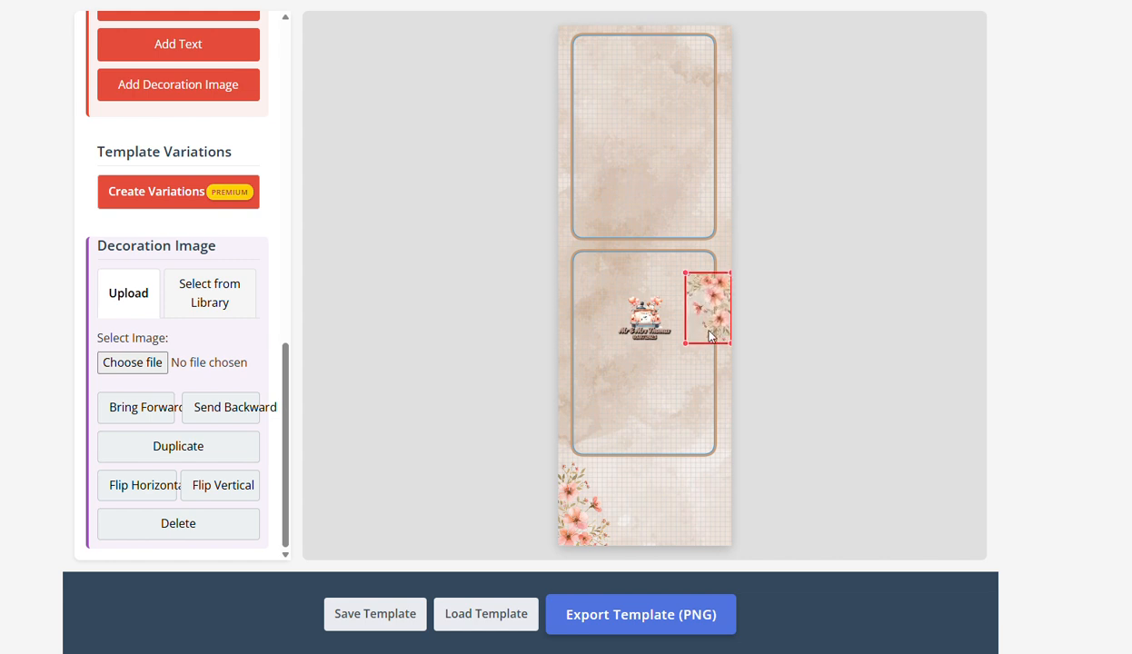
{"action": "left_click_drag", "start_coordinate": [689, 318], "coordinate": [703, 91]}
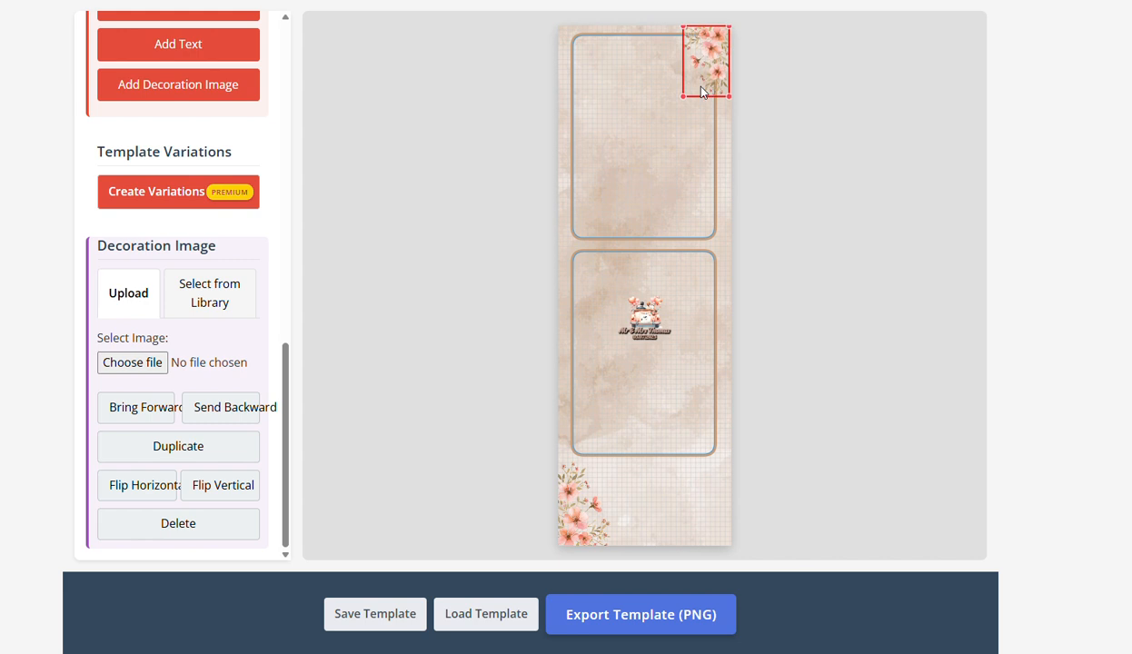
Move the lower photo area down to leave a wider gap between the two photo areas.
{"action": "left_click", "coordinate": [638, 430]}
{"action": "left_click_drag", "start_coordinate": [638, 430], "coordinate": [638, 453]}
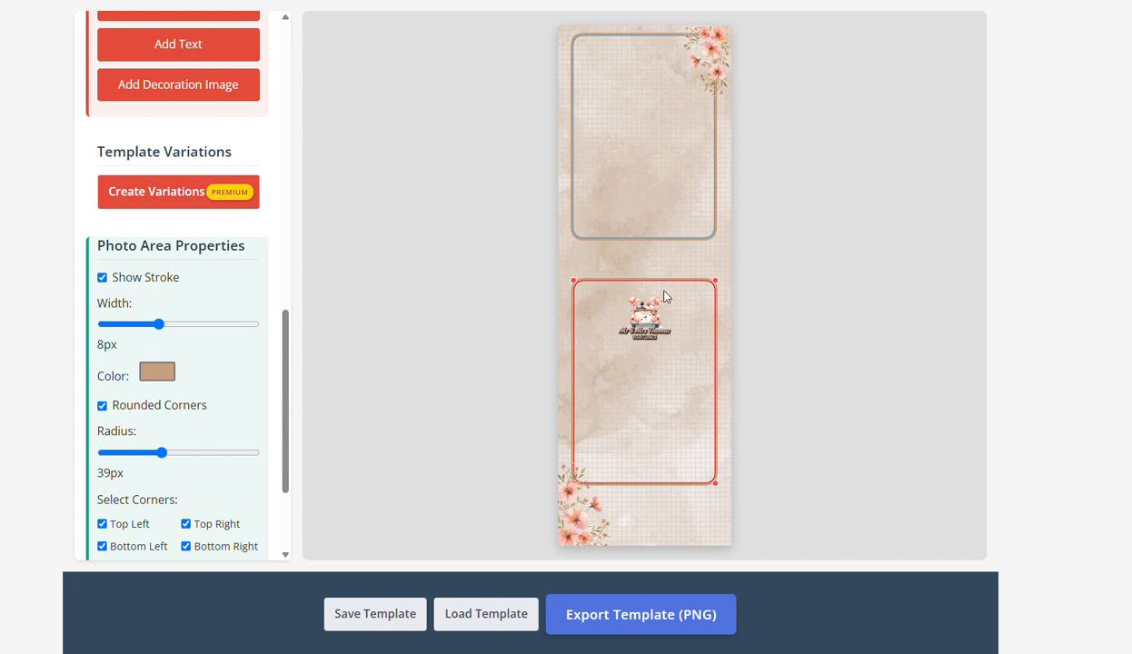
Move the upper photo area down and the lower one up, turn on Snap to Grid and align the lower area to the grid.
{"action": "left_click_drag", "start_coordinate": [674, 218], "coordinate": [676, 238]}
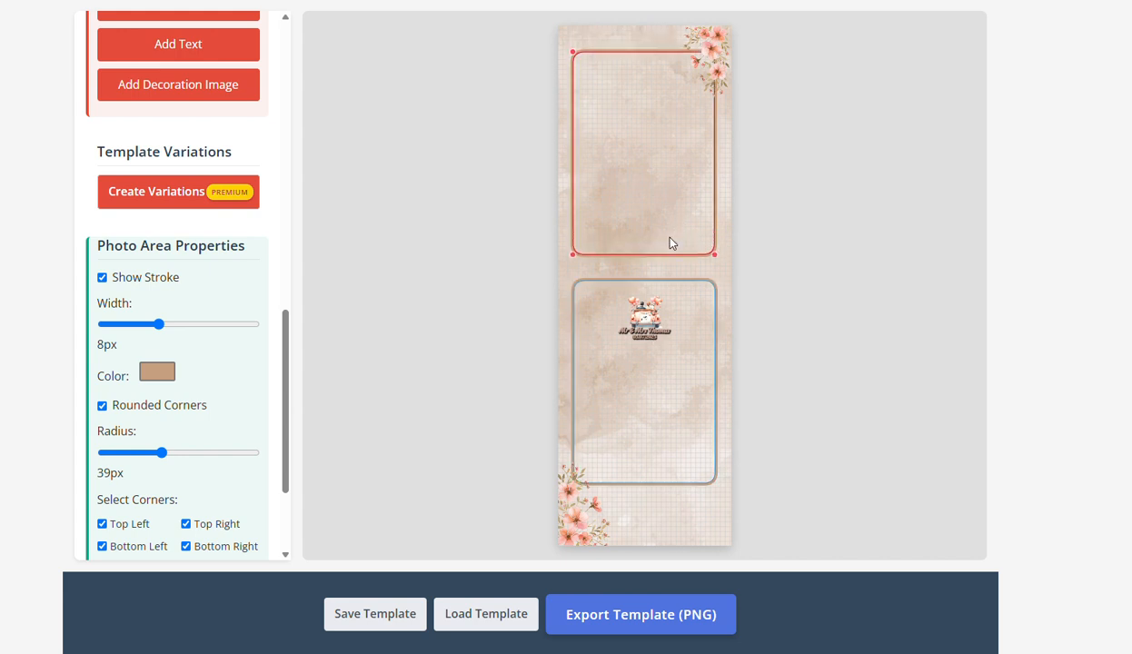
{"action": "left_click_drag", "start_coordinate": [683, 443], "coordinate": [684, 432]}
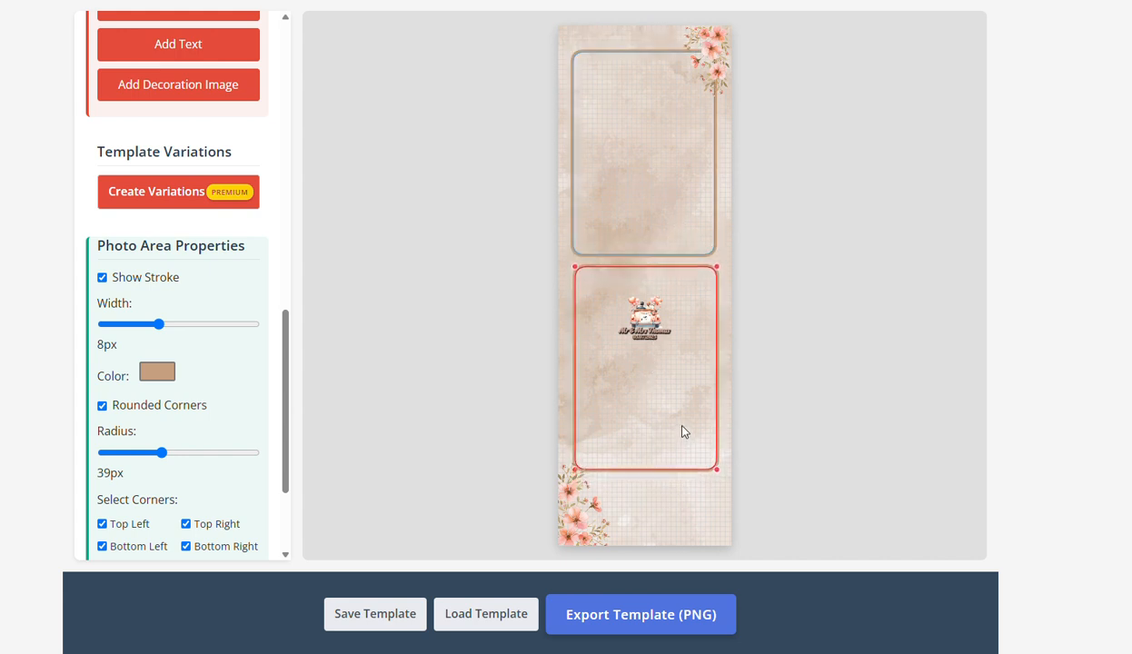
{"action": "scroll", "coordinate": [217, 298], "scroll_direction": "up", "scroll_amount": 5}
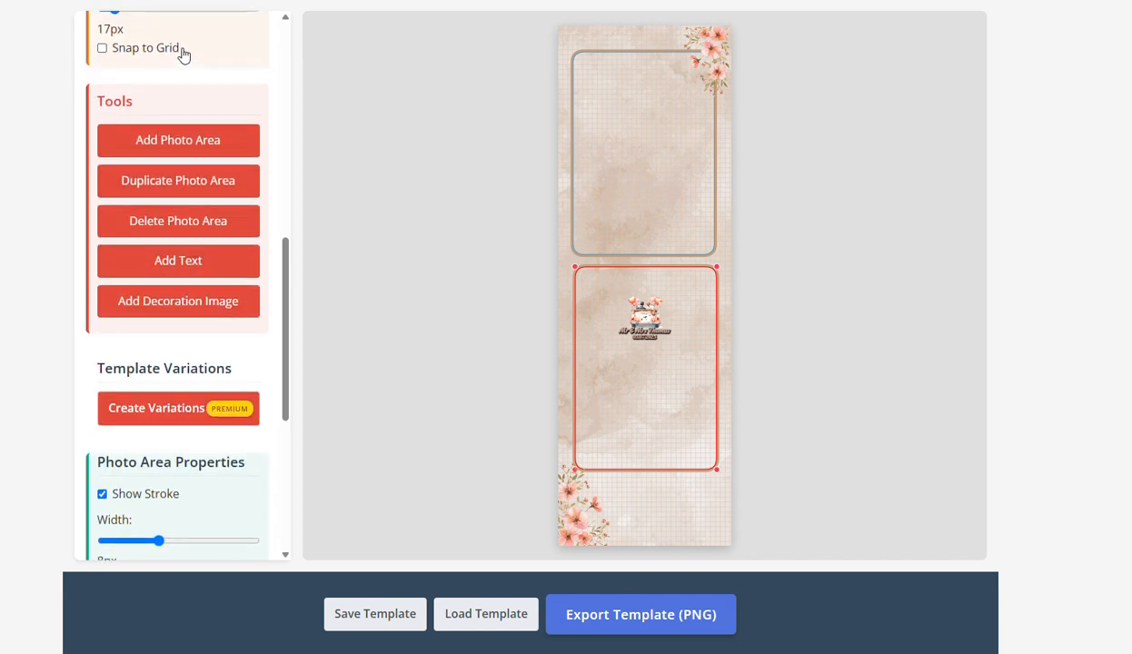
{"action": "left_click", "coordinate": [177, 49]}
{"action": "left_click", "coordinate": [625, 448]}
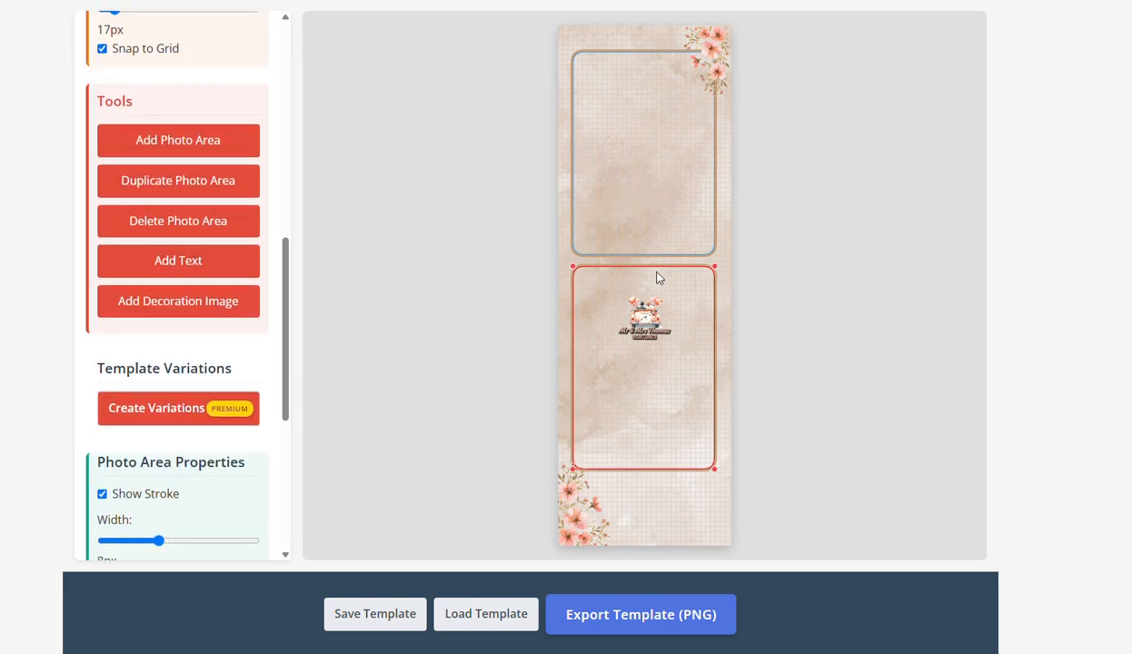
Nudge the upper photo area down in small steps to narrow the gap between the two photo areas.
{"action": "left_click", "coordinate": [656, 232]}
{"action": "key", "text": "Down"}
{"action": "key", "text": "Down"}
{"action": "key", "text": "Down"}
{"action": "key", "text": "Down"}
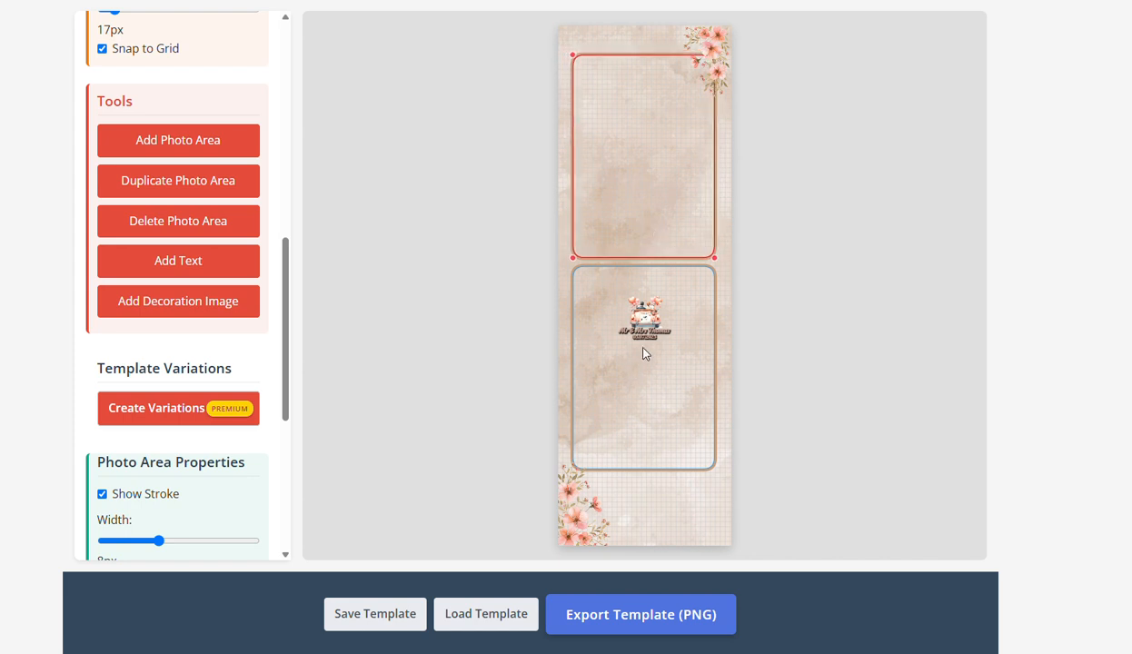
Move the wedding car image below the lower photo area, turn off Snap to Grid and enlarge it to about three times its size.
{"action": "left_click", "coordinate": [646, 313]}
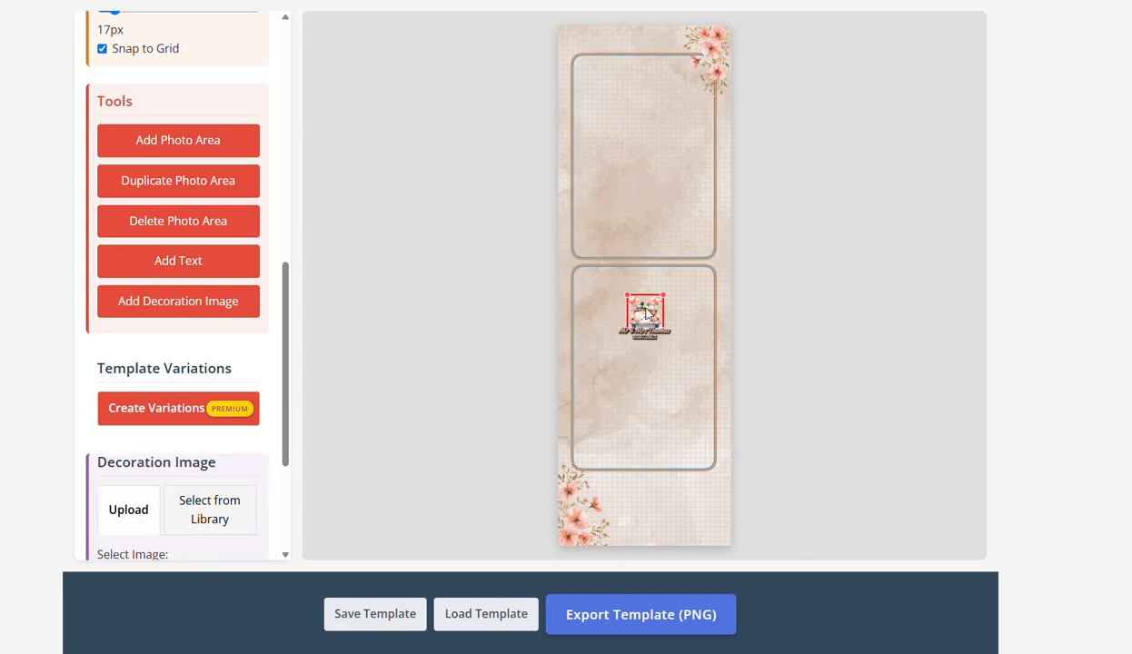
{"action": "left_click_drag", "start_coordinate": [646, 313], "coordinate": [631, 515]}
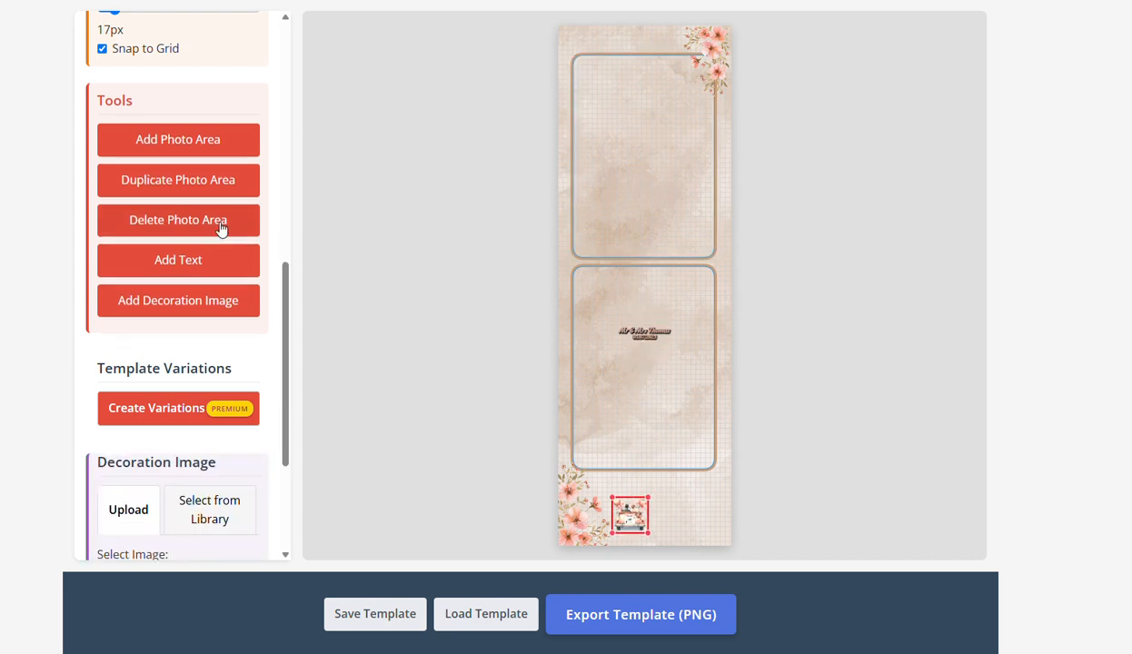
{"action": "left_click", "coordinate": [168, 53]}
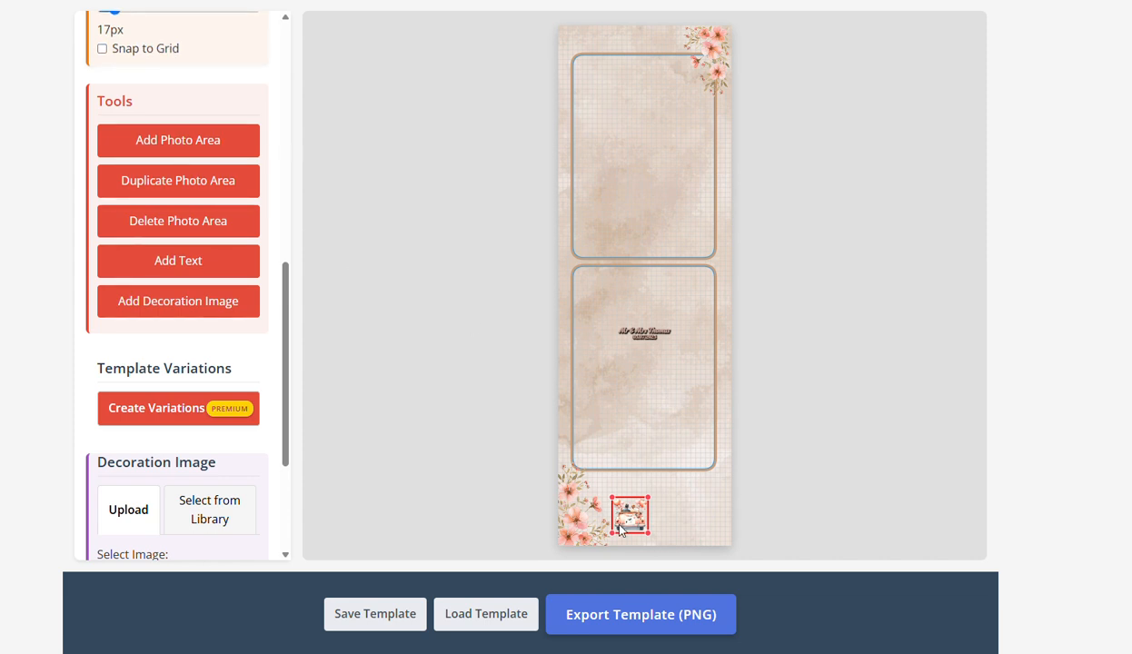
{"action": "left_click_drag", "start_coordinate": [648, 497], "coordinate": [690, 492]}
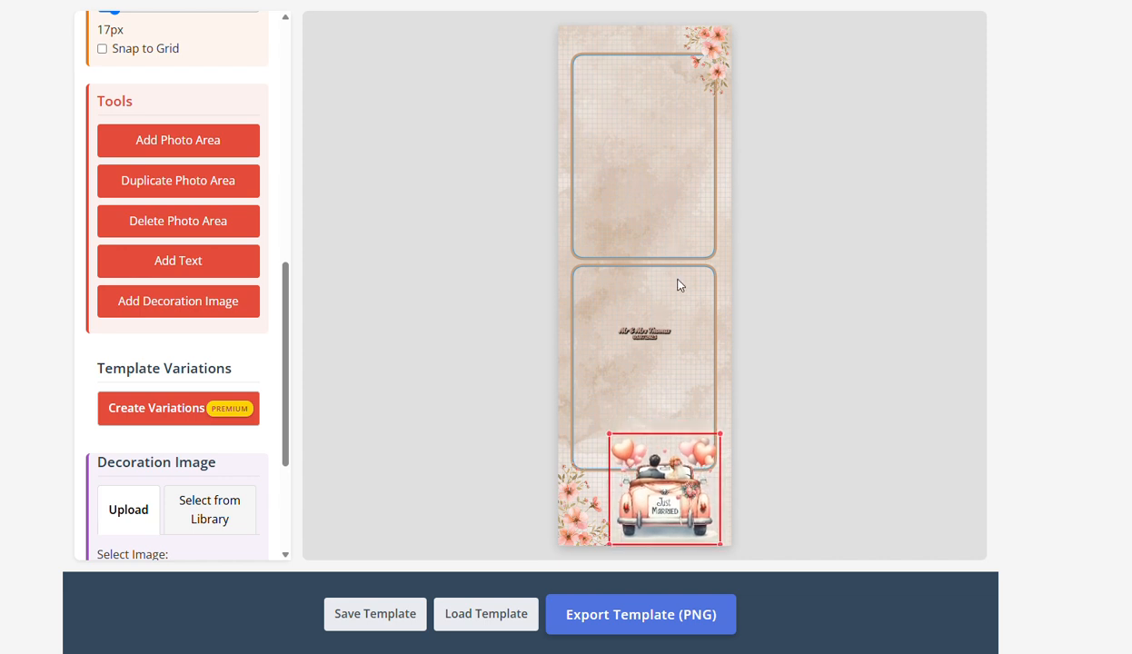
Shift both photo areas slightly down to leave more room for text at the head of the strip.
{"action": "left_click", "coordinate": [672, 353]}
{"action": "left_click_drag", "start_coordinate": [670, 349], "coordinate": [670, 355]}
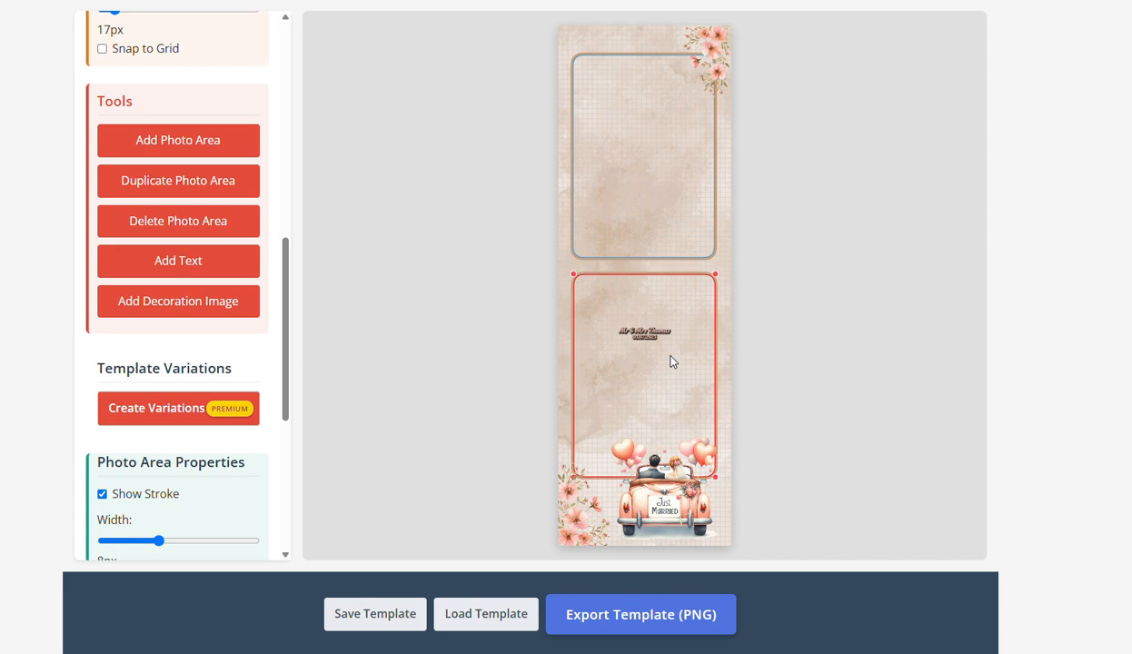
{"action": "left_click", "coordinate": [669, 177]}
{"action": "left_click_drag", "start_coordinate": [670, 177], "coordinate": [671, 187]}
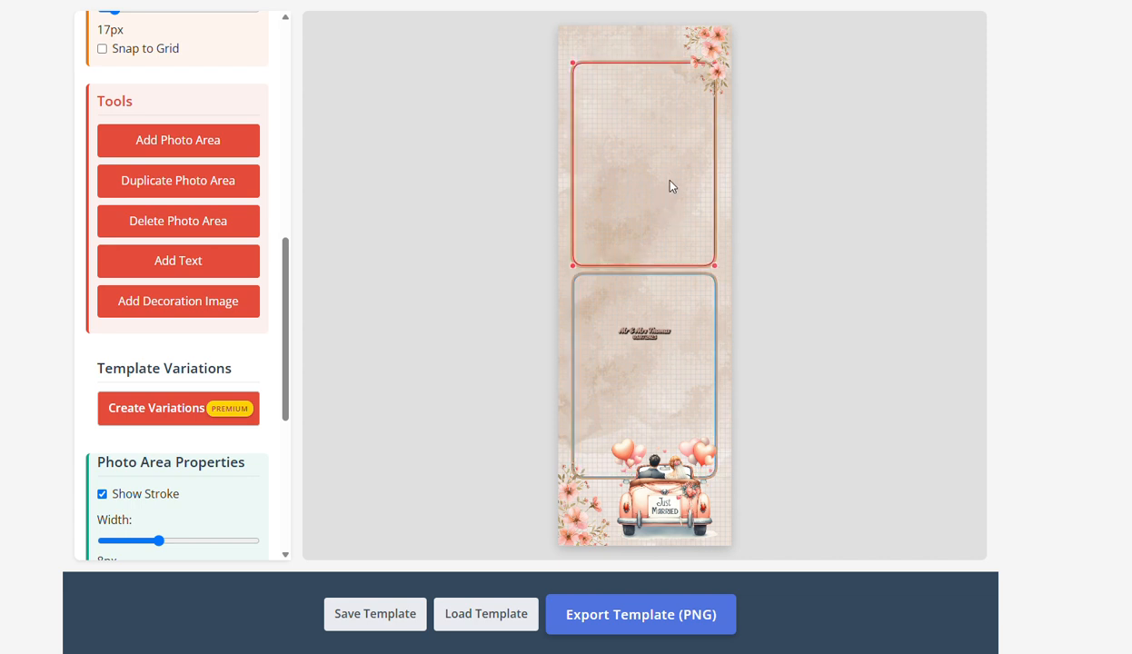
Move the couple's name text above the upper photo area and set its size to 38 px.
{"action": "left_click_drag", "start_coordinate": [669, 334], "coordinate": [666, 40]}
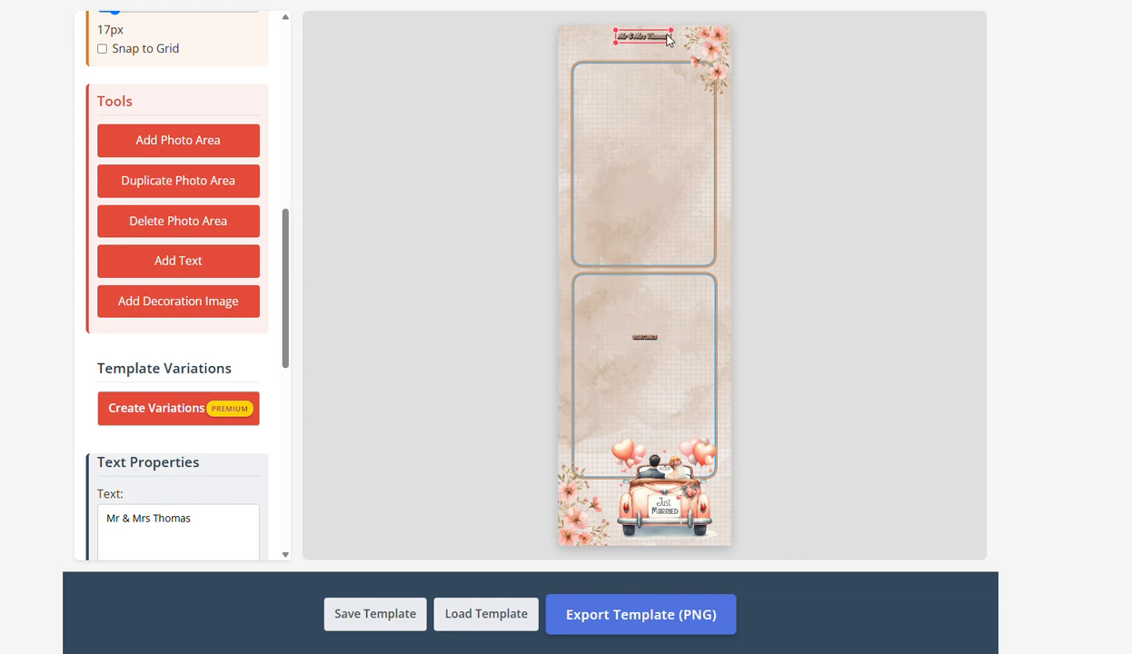
{"action": "scroll", "coordinate": [192, 382], "scroll_direction": "down", "scroll_amount": 4}
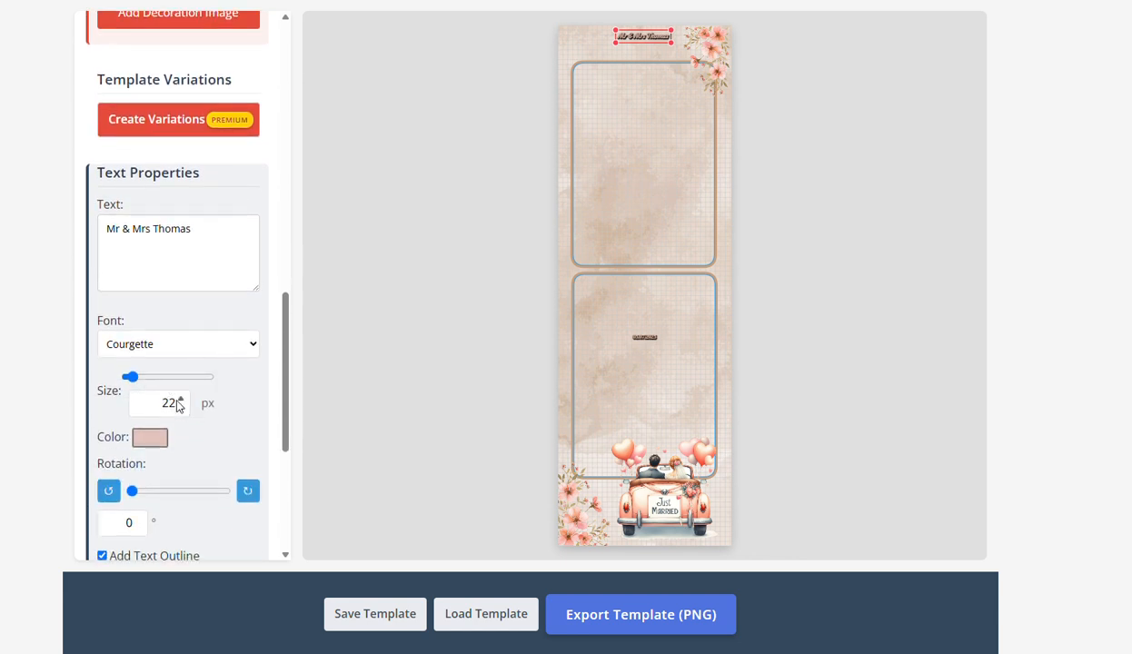
{"action": "left_click", "coordinate": [181, 400]}
{"action": "left_click_drag", "start_coordinate": [181, 401], "coordinate": [181, 401]}
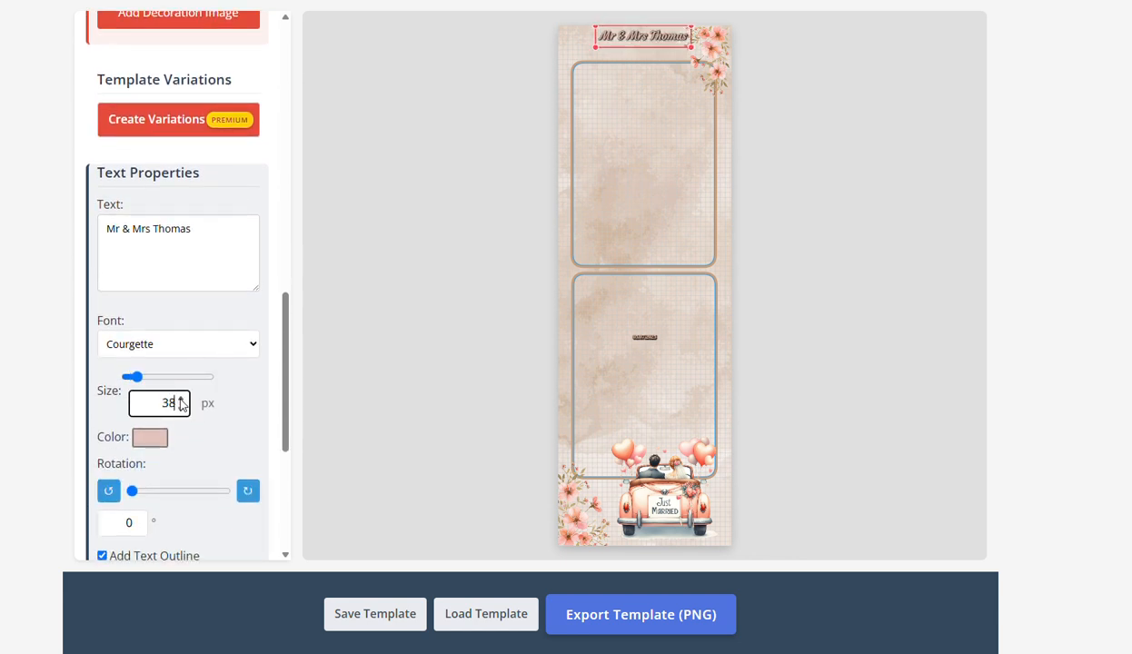
Move the wedding date text directly below the couple's names and set its size to 41 px.
{"action": "left_click_drag", "start_coordinate": [652, 348], "coordinate": [658, 56]}
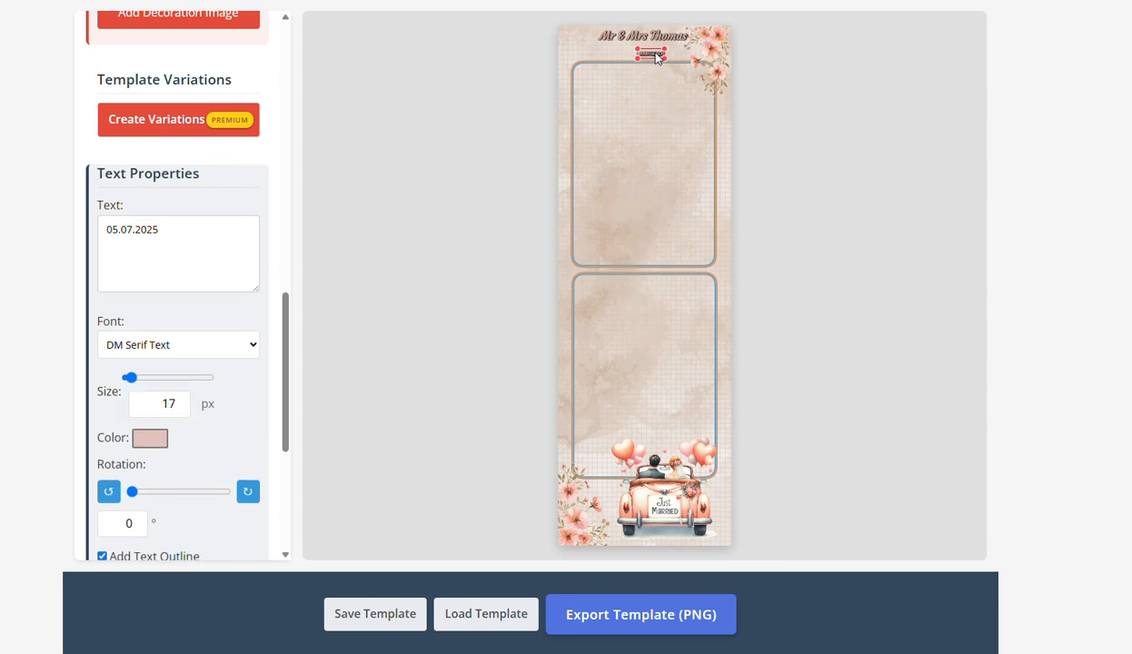
{"action": "left_click", "coordinate": [180, 401]}
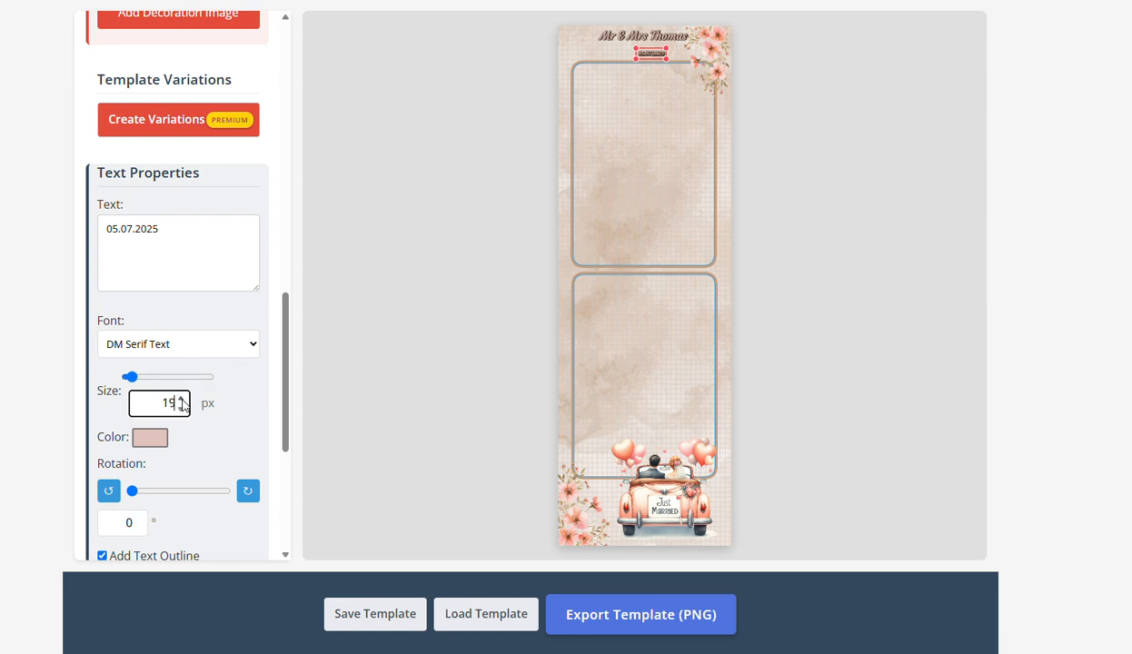
{"action": "left_click", "coordinate": [181, 401]}
{"action": "left_click", "coordinate": [180, 401]}
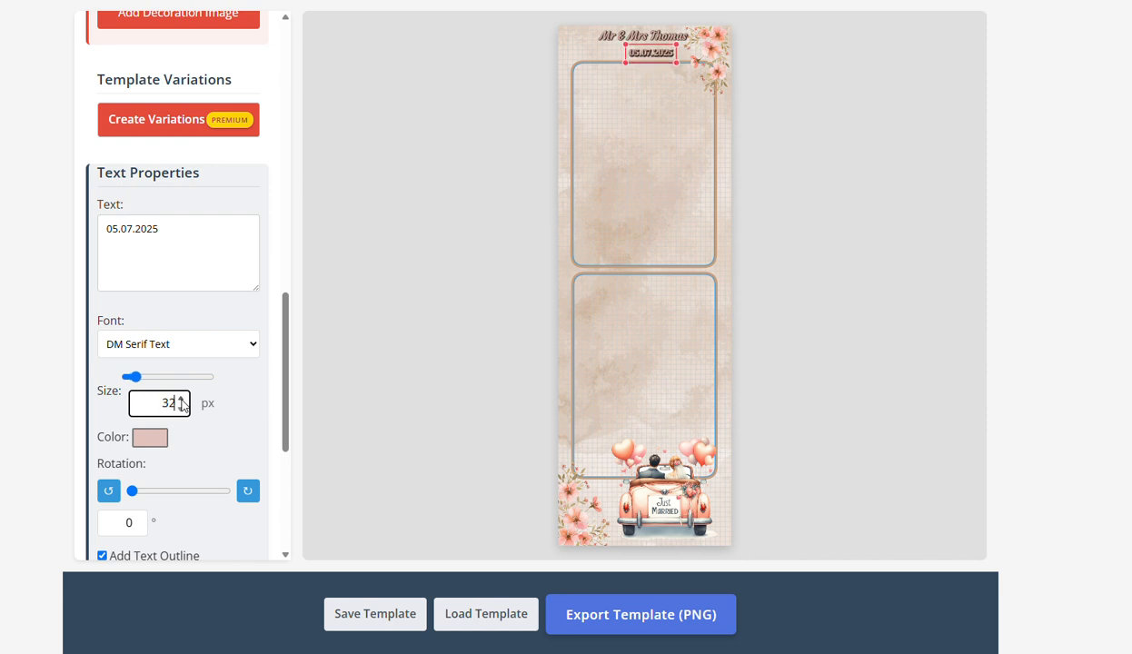
{"action": "left_click", "coordinate": [181, 402]}
{"action": "left_click", "coordinate": [181, 401]}
{"action": "left_click", "coordinate": [181, 402]}
{"action": "left_click", "coordinate": [180, 402]}
{"action": "left_click", "coordinate": [181, 401]}
{"action": "left_click", "coordinate": [181, 401]}
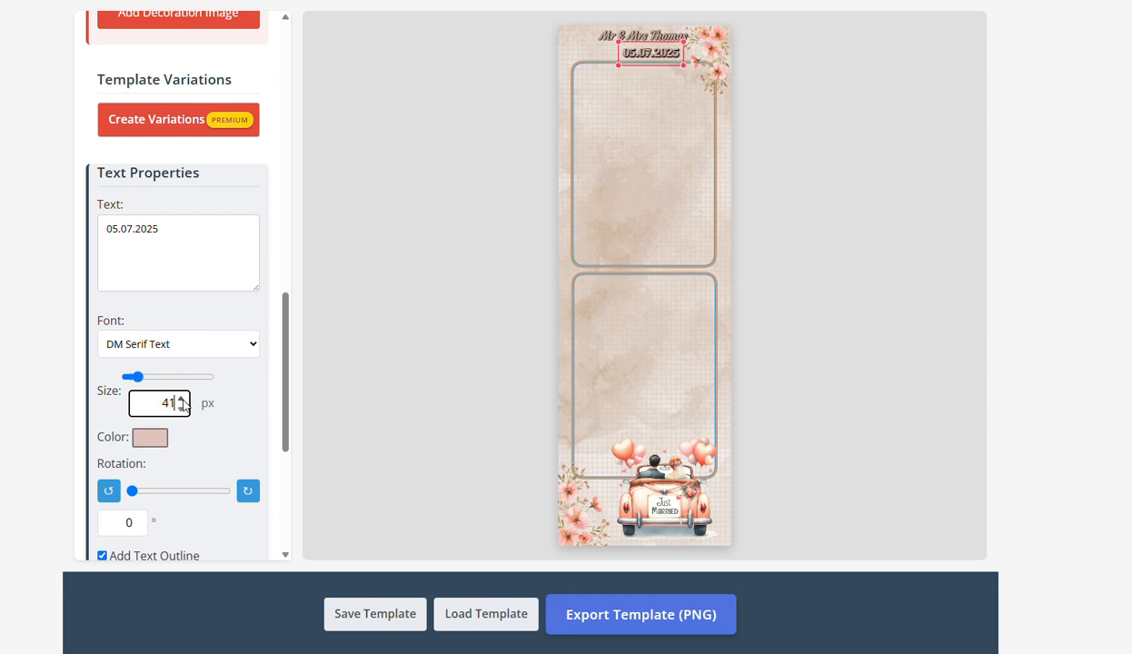
{"action": "left_click", "coordinate": [759, 269]}
Export the two-photo strip as photo-booth-template (15).png, then view the exported image and close it.
{"action": "left_click", "coordinate": [645, 615]}
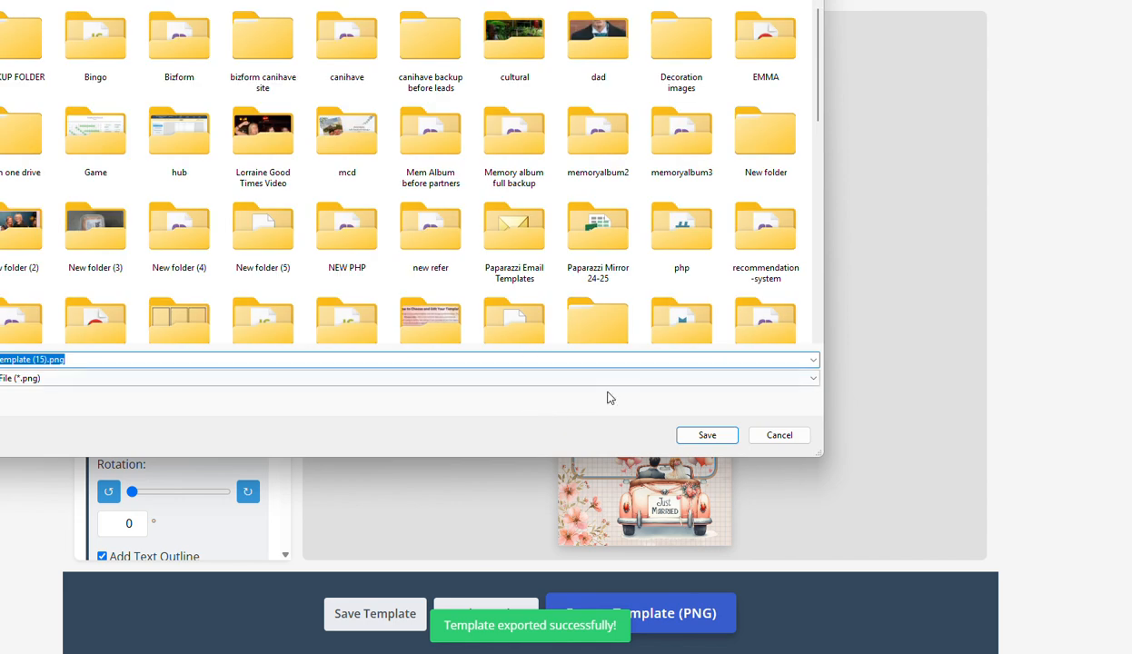
{"action": "left_click", "coordinate": [732, 435]}
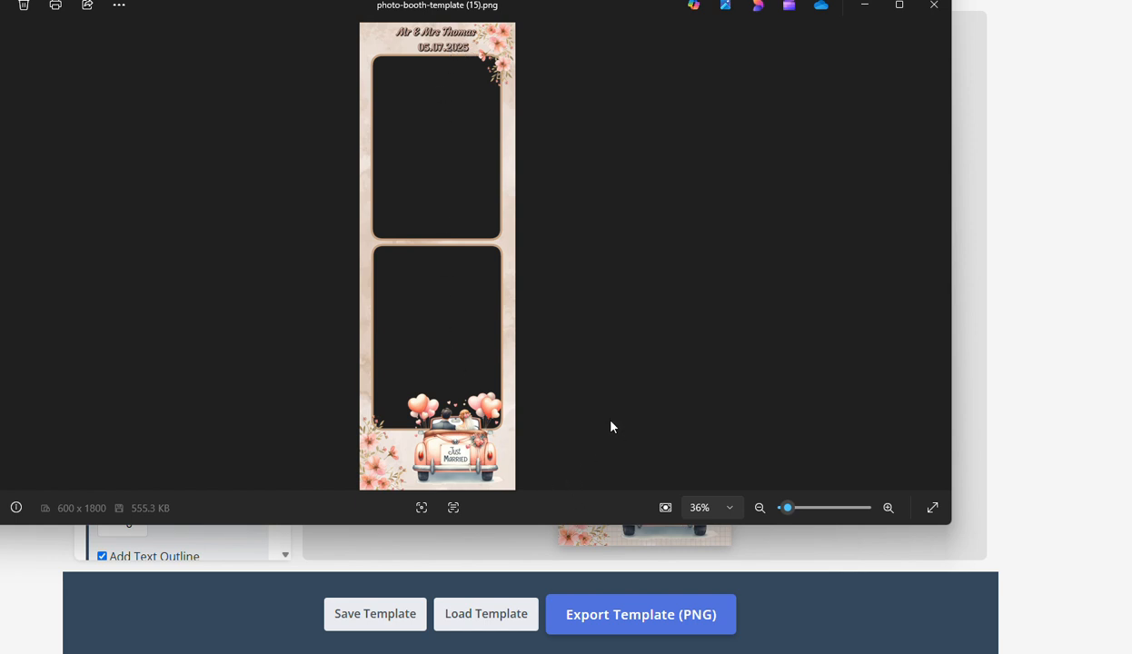
{"action": "left_click", "coordinate": [934, 6]}
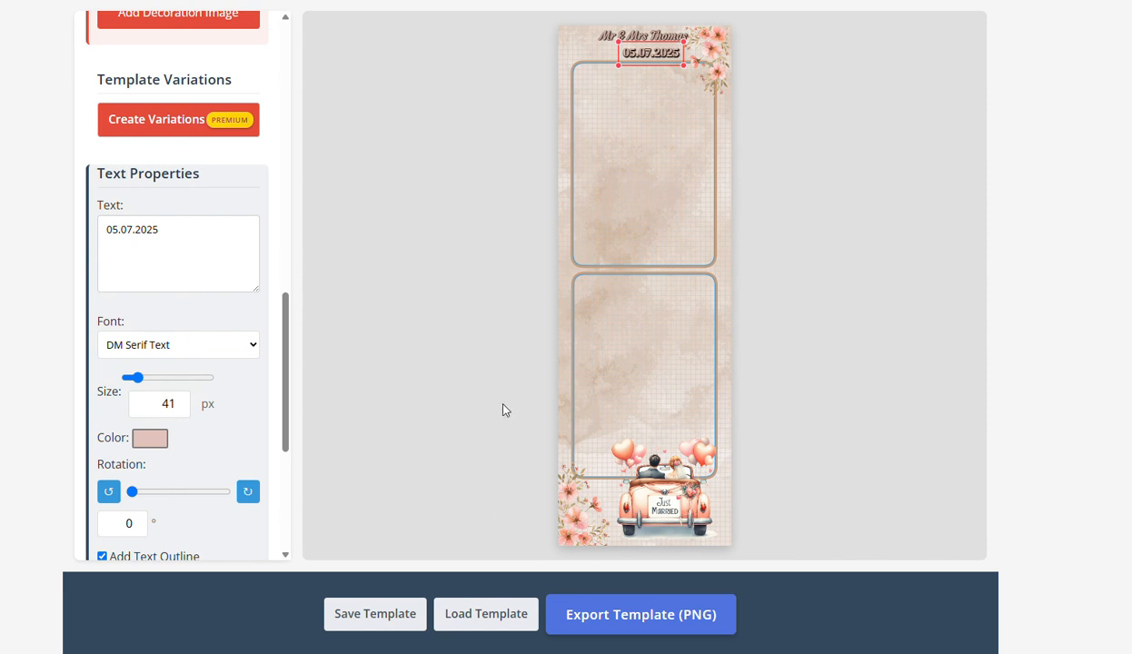
Rotate the lower photo area to 15° and shrink it to fit within the strip's width above the car image.
{"action": "scroll", "coordinate": [192, 324], "scroll_direction": "up", "scroll_amount": 3}
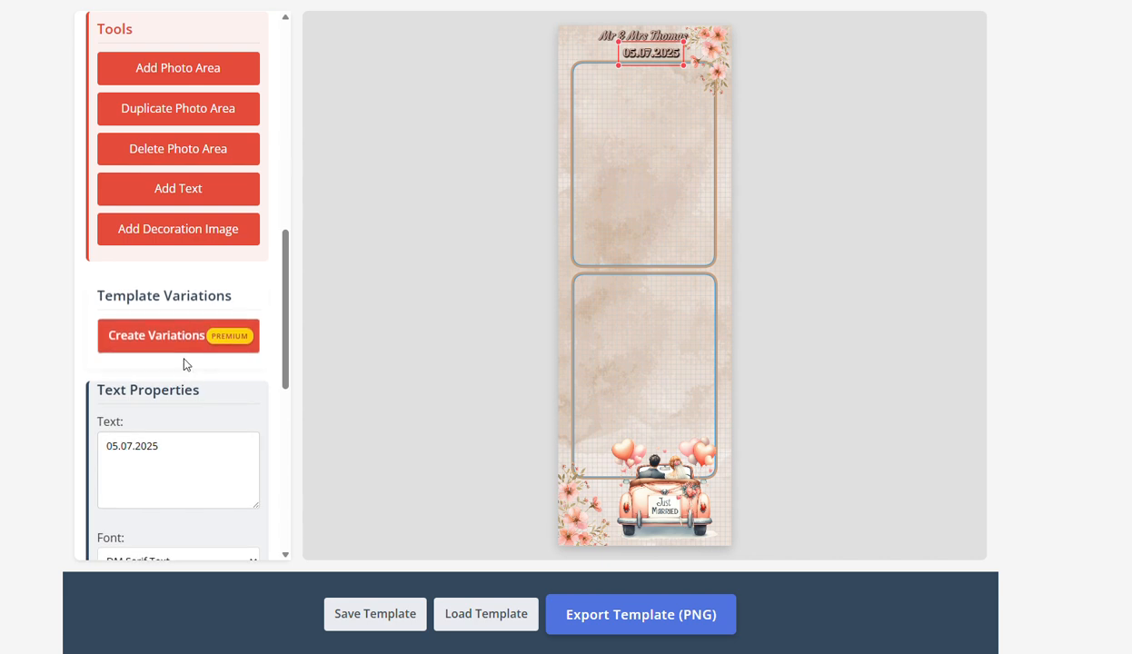
{"action": "left_click", "coordinate": [622, 344]}
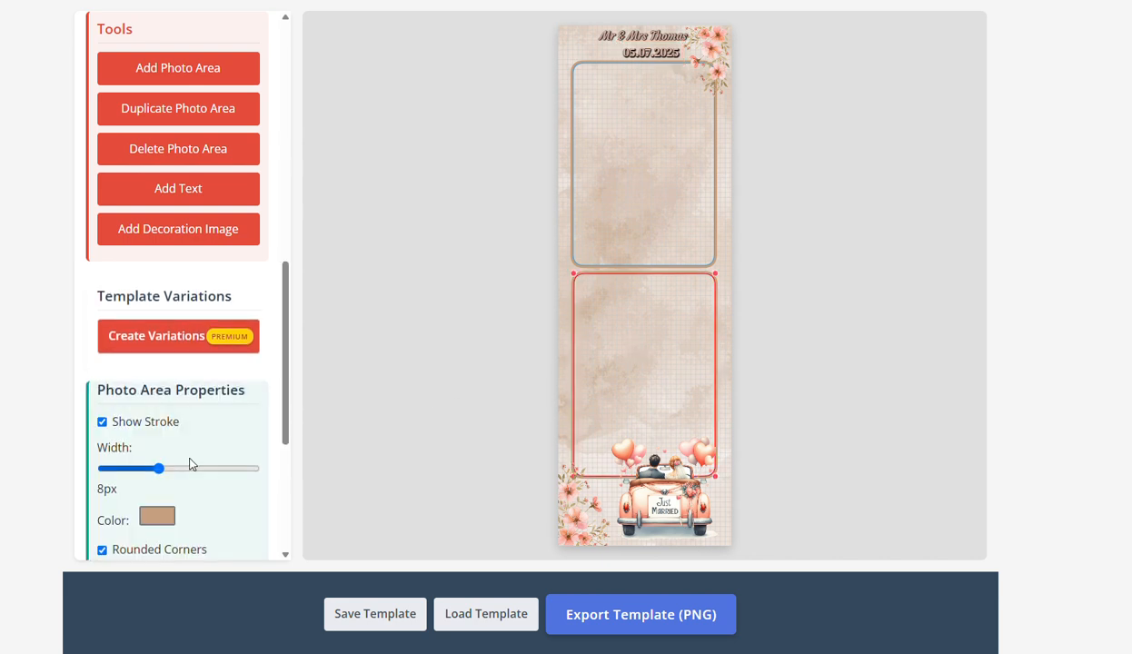
{"action": "scroll", "coordinate": [190, 463], "scroll_direction": "down", "scroll_amount": 3}
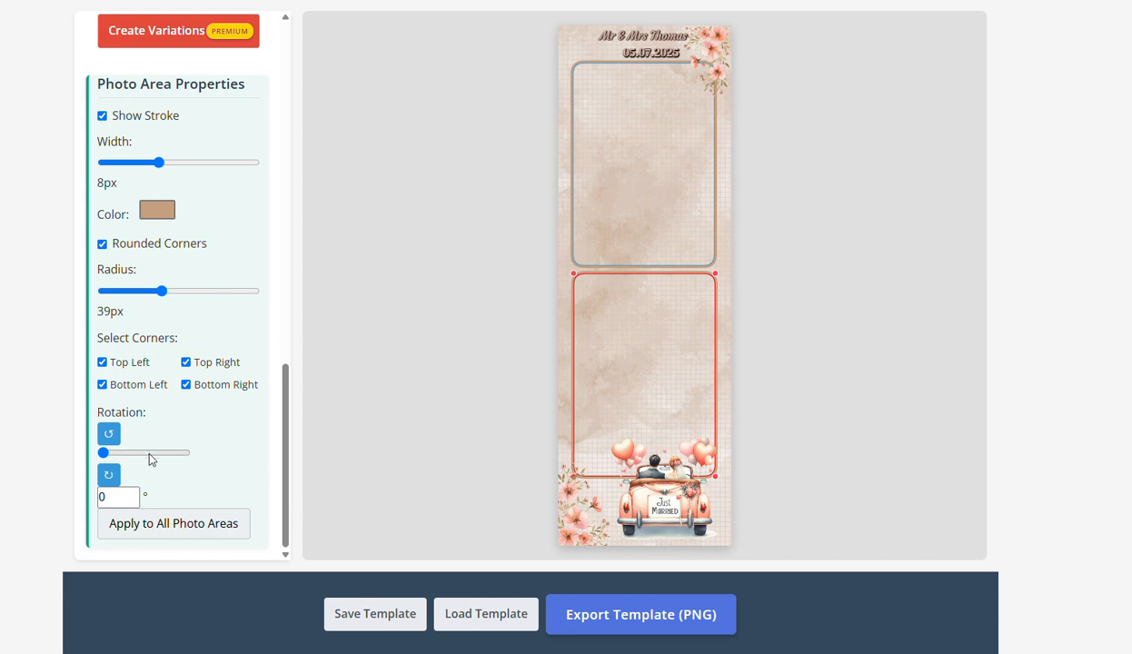
{"action": "left_click", "coordinate": [109, 434]}
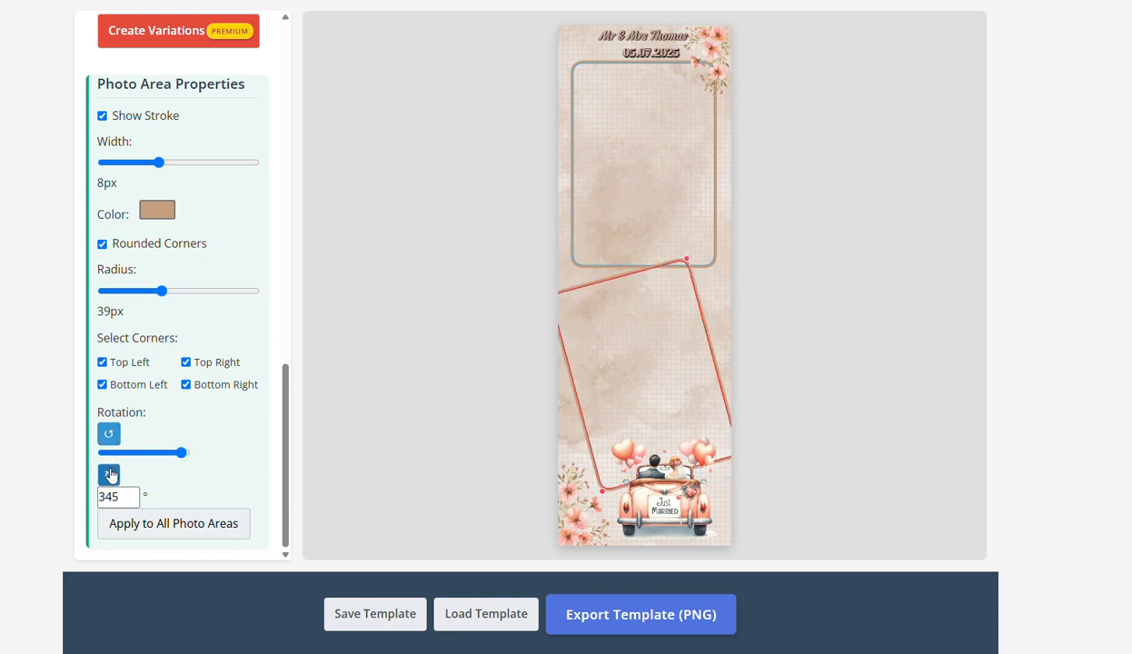
{"action": "left_click", "coordinate": [109, 474]}
{"action": "left_click", "coordinate": [109, 475]}
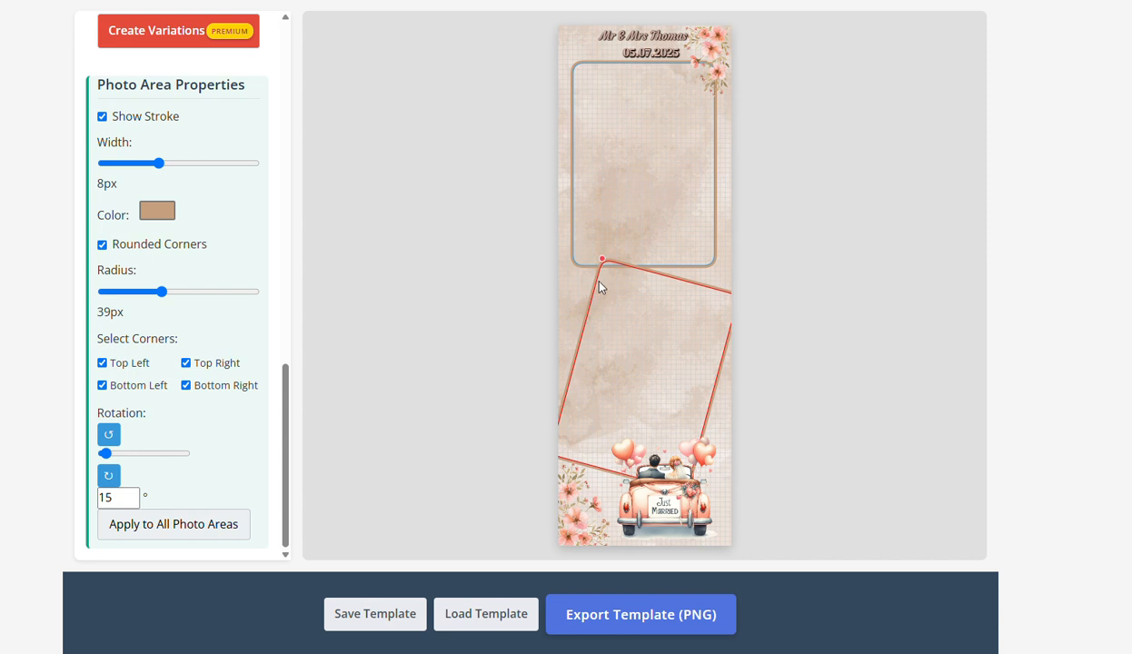
{"action": "left_click_drag", "start_coordinate": [600, 271], "coordinate": [624, 309]}
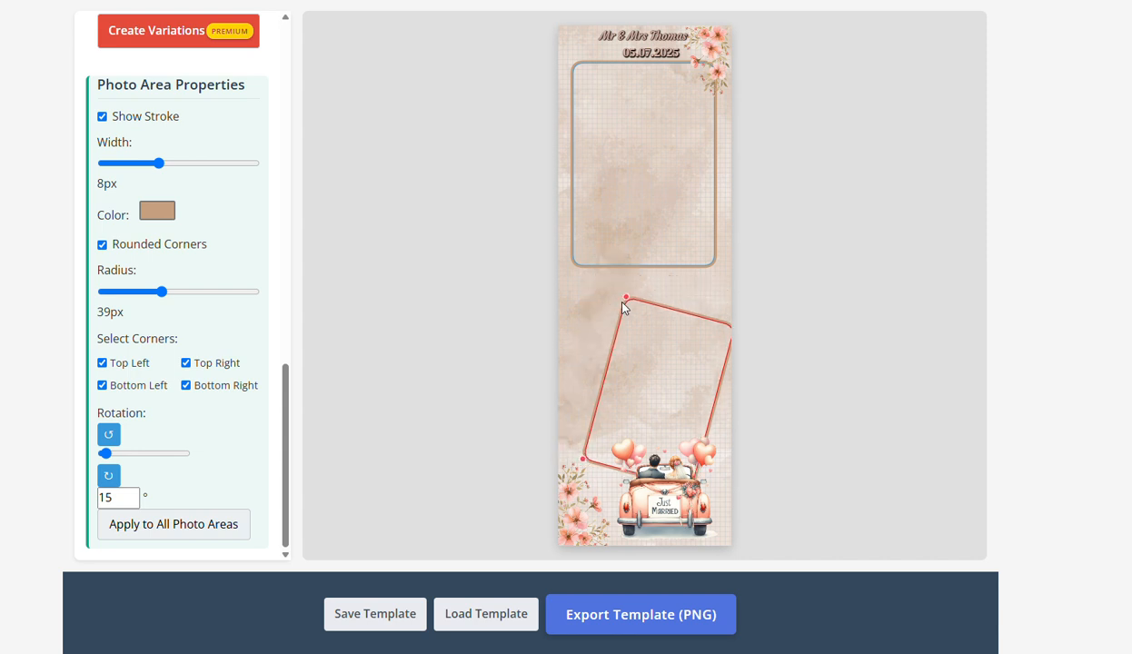
{"action": "left_click_drag", "start_coordinate": [631, 364], "coordinate": [618, 334]}
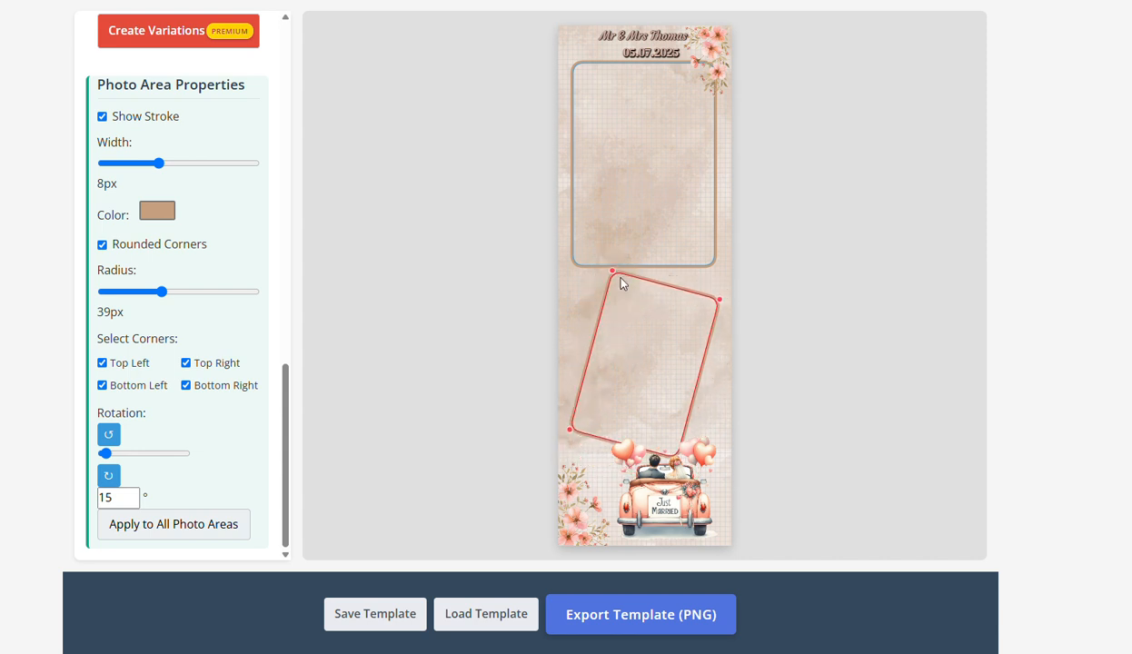
Delete the straight upper photo area.
{"action": "left_click", "coordinate": [625, 227]}
{"action": "scroll", "coordinate": [217, 179], "scroll_direction": "up", "scroll_amount": 3}
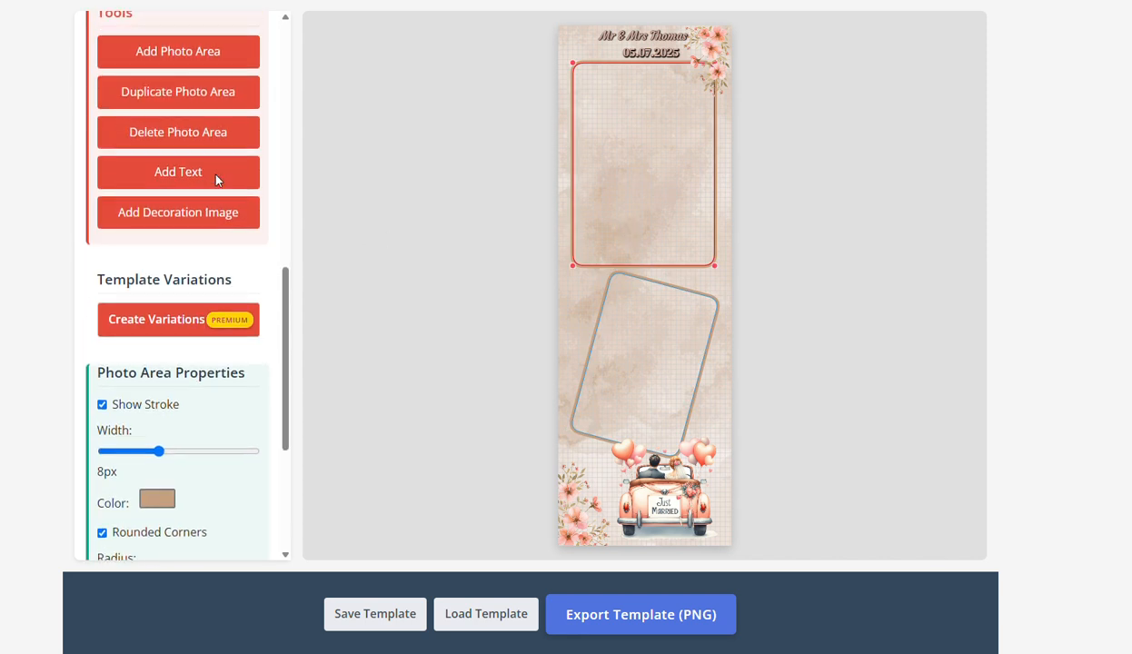
{"action": "left_click", "coordinate": [215, 131]}
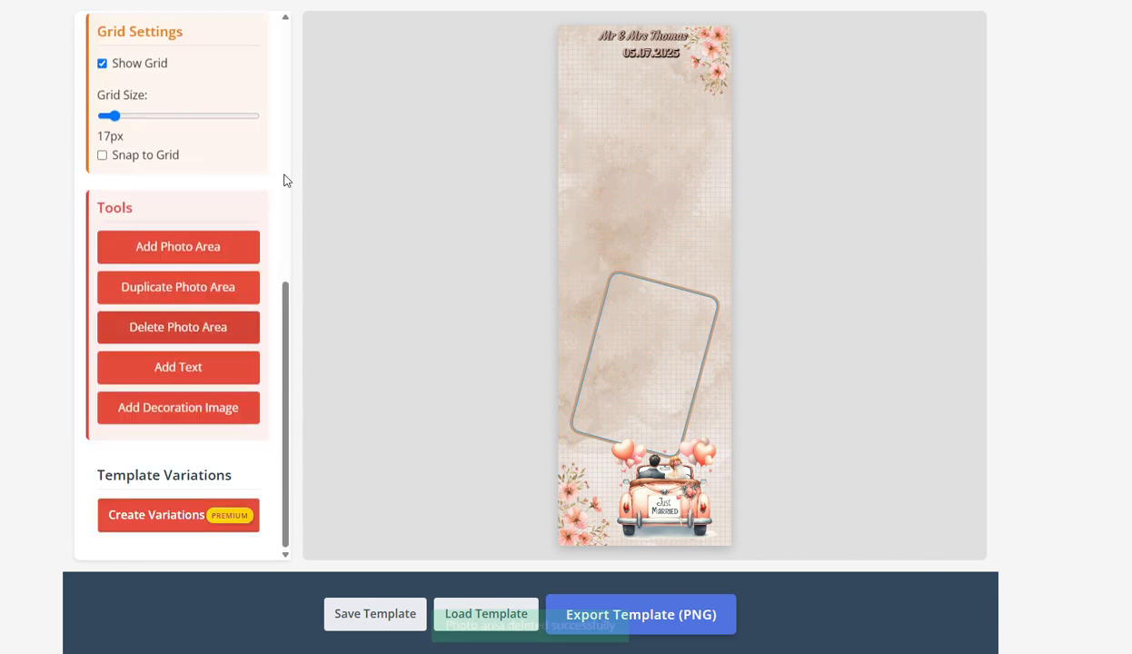
Duplicate the tilted photo area, place the copy above the original and move the lower one slightly up.
{"action": "left_click", "coordinate": [607, 316]}
{"action": "left_click", "coordinate": [217, 289]}
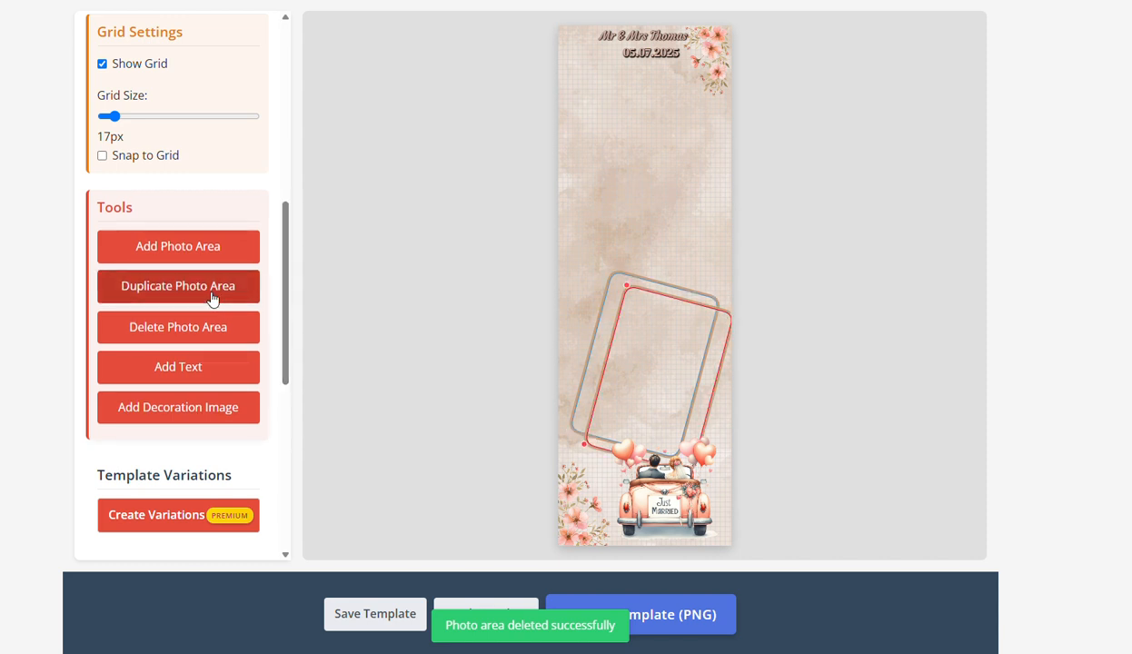
{"action": "left_click_drag", "start_coordinate": [607, 357], "coordinate": [599, 207]}
{"action": "left_click_drag", "start_coordinate": [640, 348], "coordinate": [640, 342]}
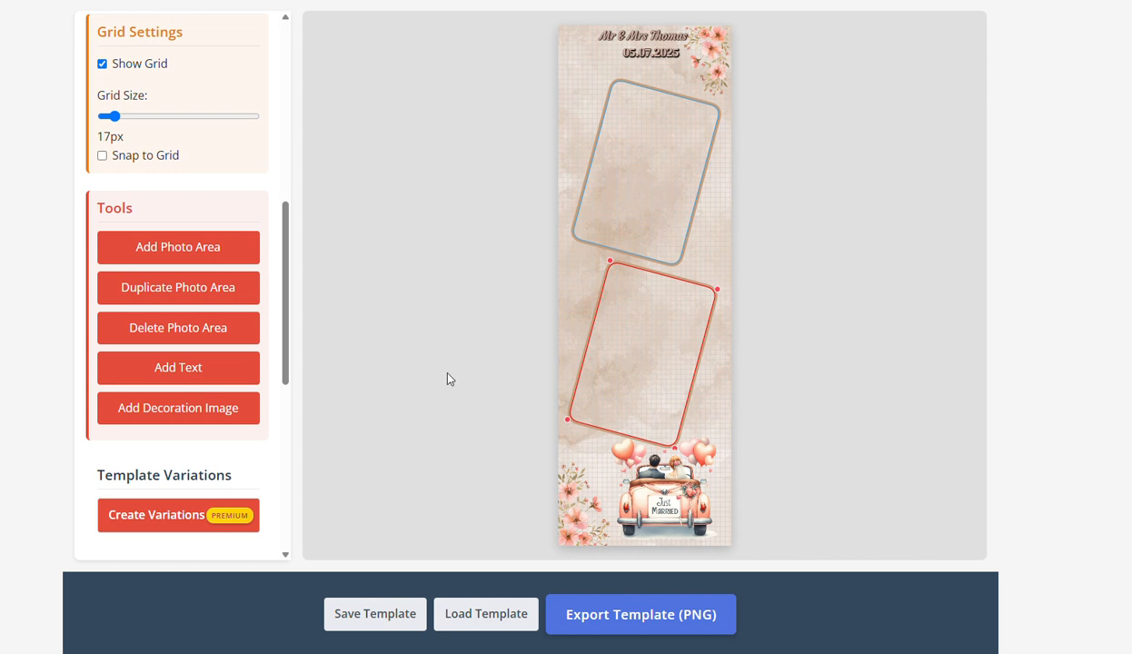
Try a 45° rotation on the lower photo area, then turn it back counterclockwise to 0°.
{"action": "scroll", "coordinate": [245, 445], "scroll_direction": "down", "scroll_amount": 5}
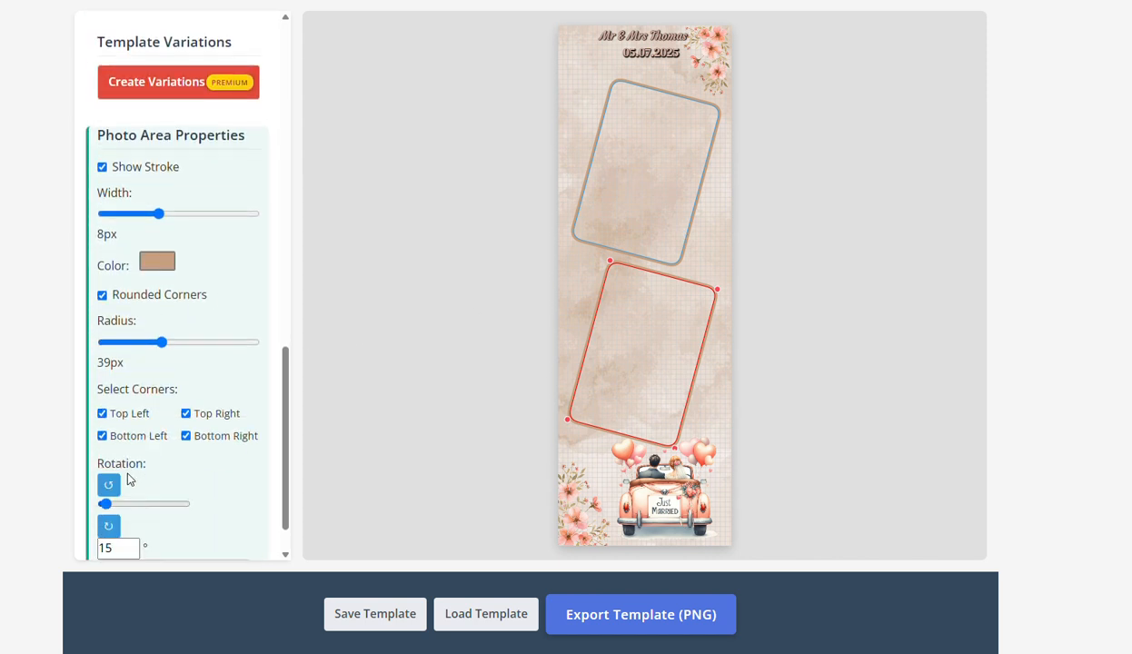
{"action": "left_click", "coordinate": [105, 534]}
{"action": "left_click", "coordinate": [104, 534]}
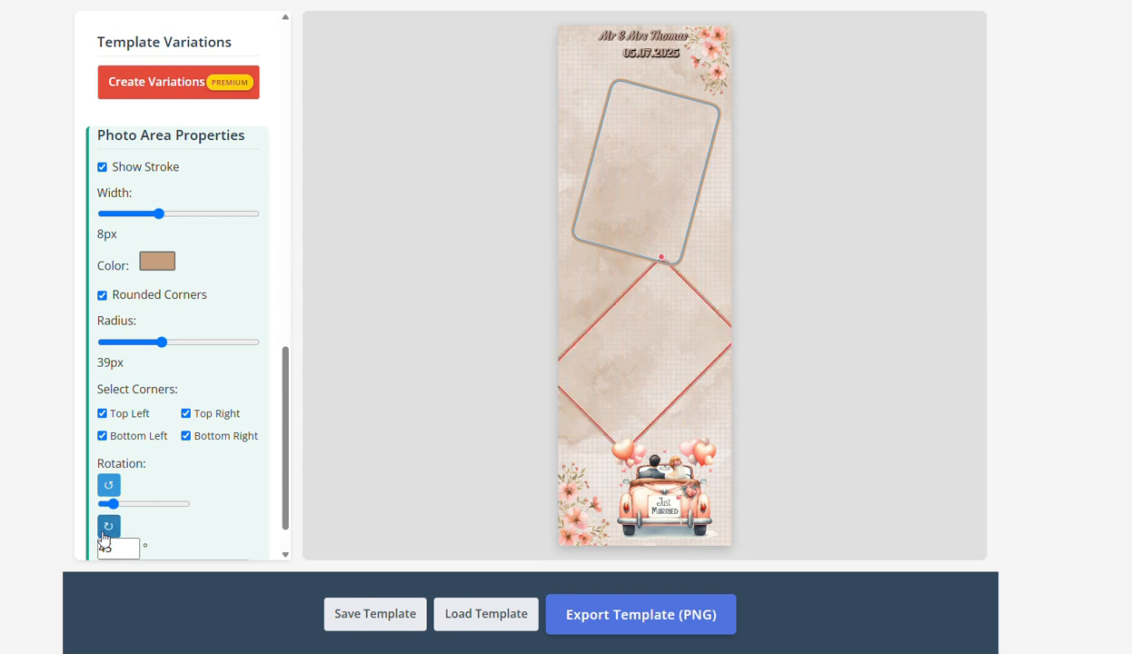
{"action": "double_click", "coordinate": [121, 479]}
{"action": "left_click", "coordinate": [117, 486]}
{"action": "left_click", "coordinate": [117, 486]}
{"action": "left_click", "coordinate": [117, 486]}
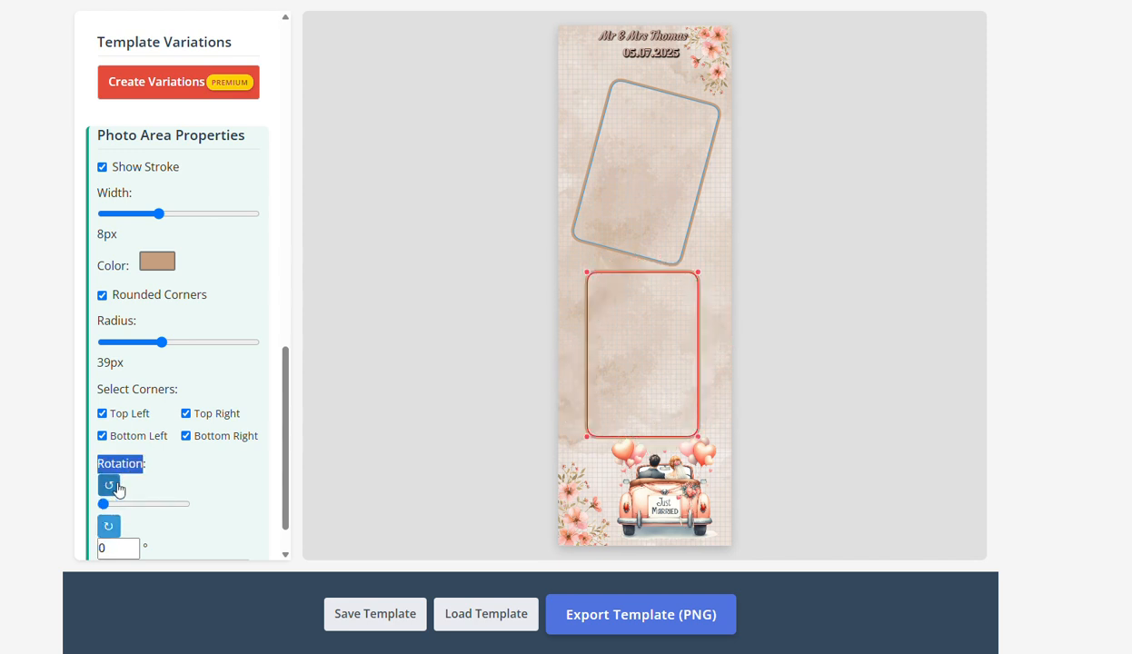
Rotate the lower photo area to 345° and move both tilted photo areas slightly up on the strip.
{"action": "left_click", "coordinate": [117, 486]}
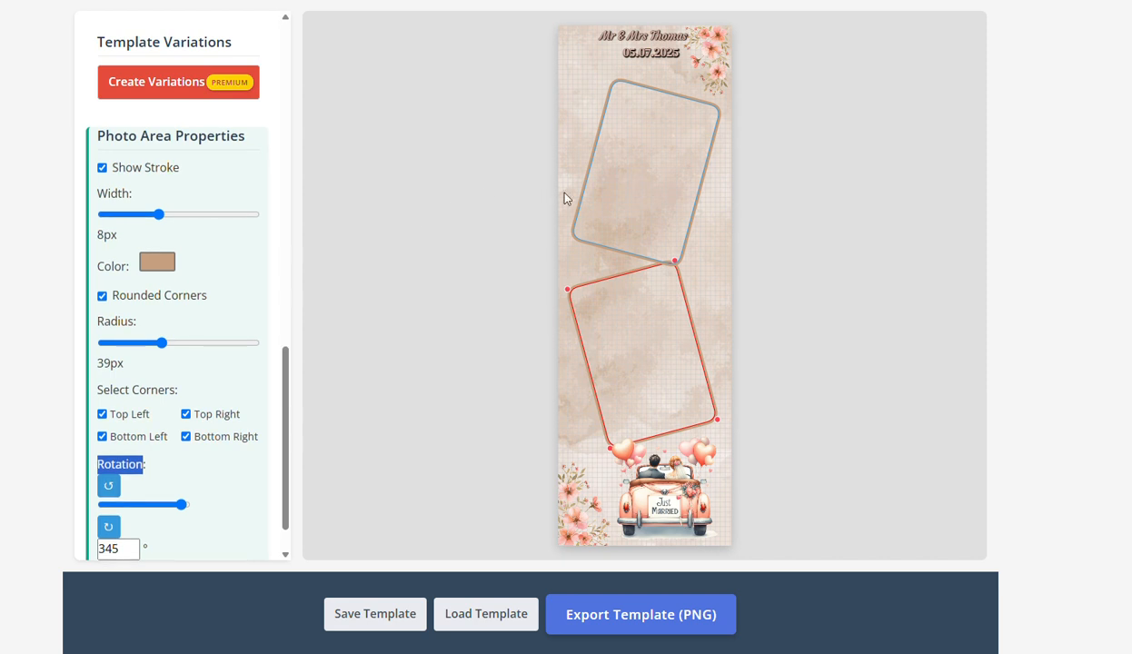
{"action": "left_click_drag", "start_coordinate": [616, 195], "coordinate": [613, 183]}
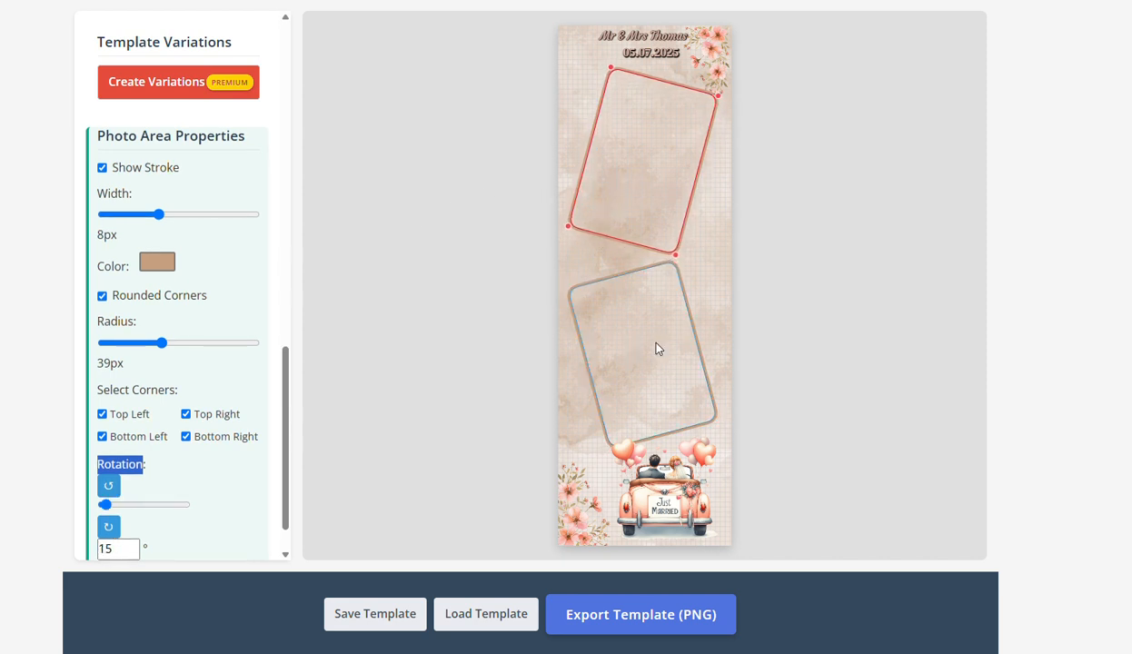
{"action": "mouse_move", "coordinate": [657, 348]}
{"action": "left_mouse_down"}
{"action": "mouse_move", "coordinate": [652, 335]}
{"action": "mouse_move", "coordinate": [659, 344]}
{"action": "left_mouse_up"}
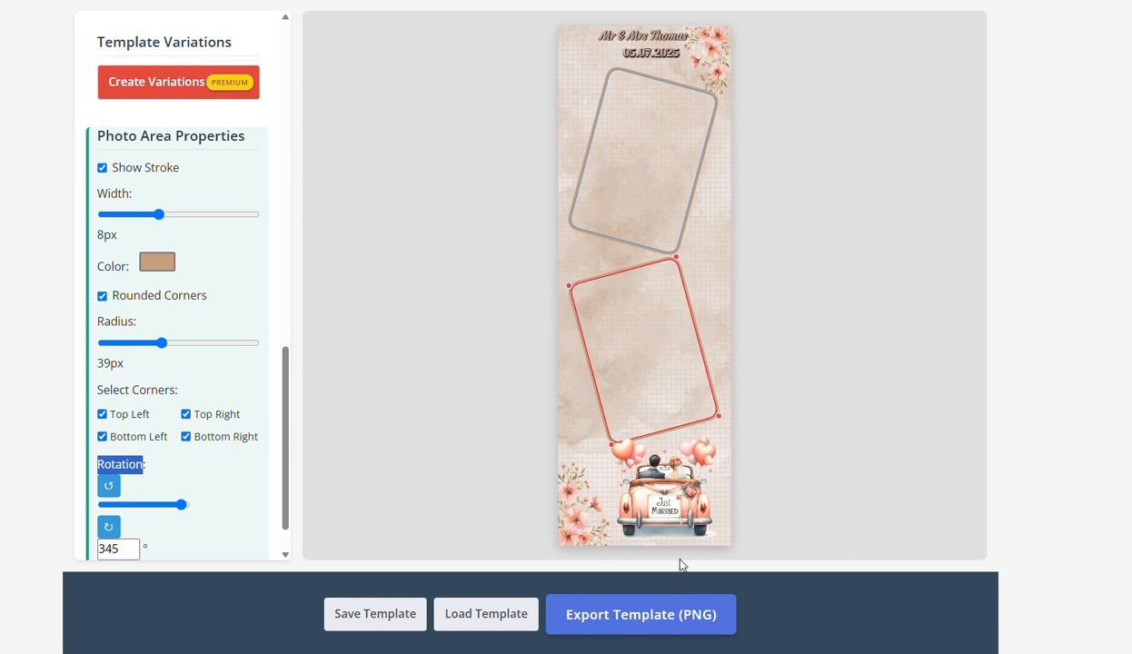
Export the tilted two-photo strip as a PNG, view the downloaded image and close the viewer.
{"action": "left_click", "coordinate": [680, 613]}
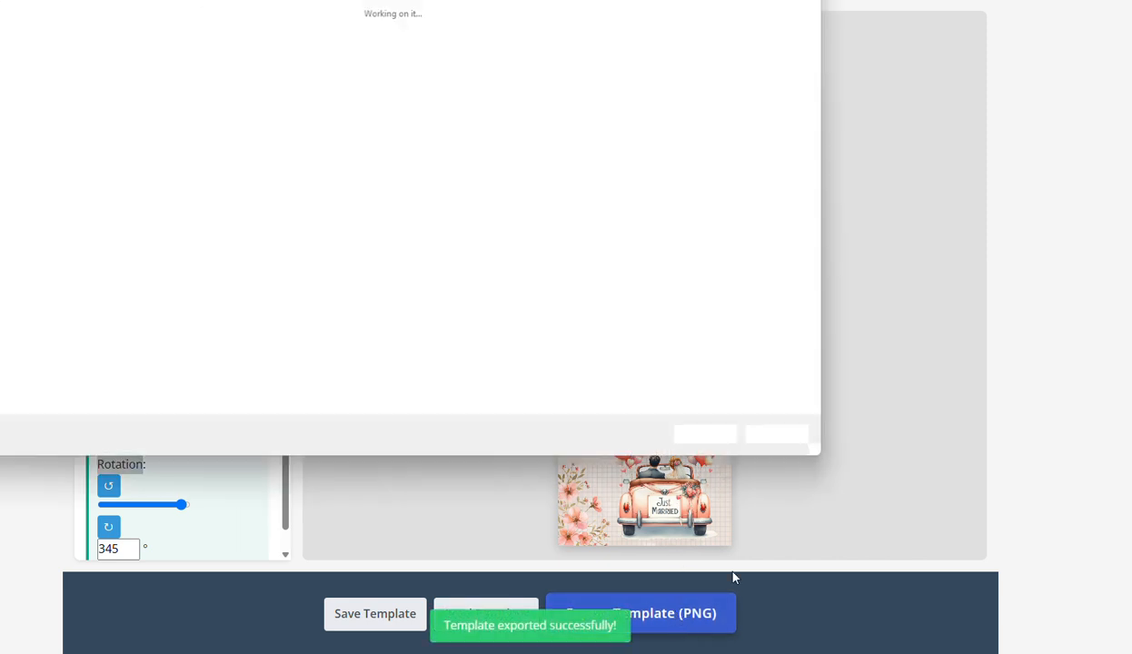
{"action": "left_click", "coordinate": [710, 436]}
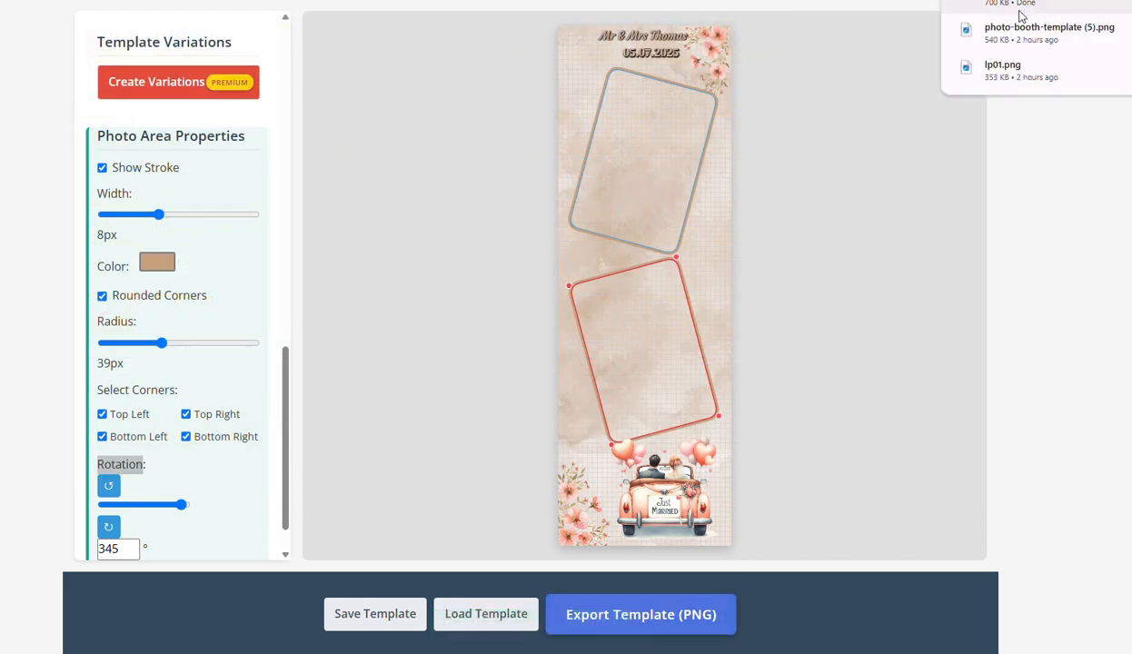
{"action": "left_click", "coordinate": [1022, 17]}
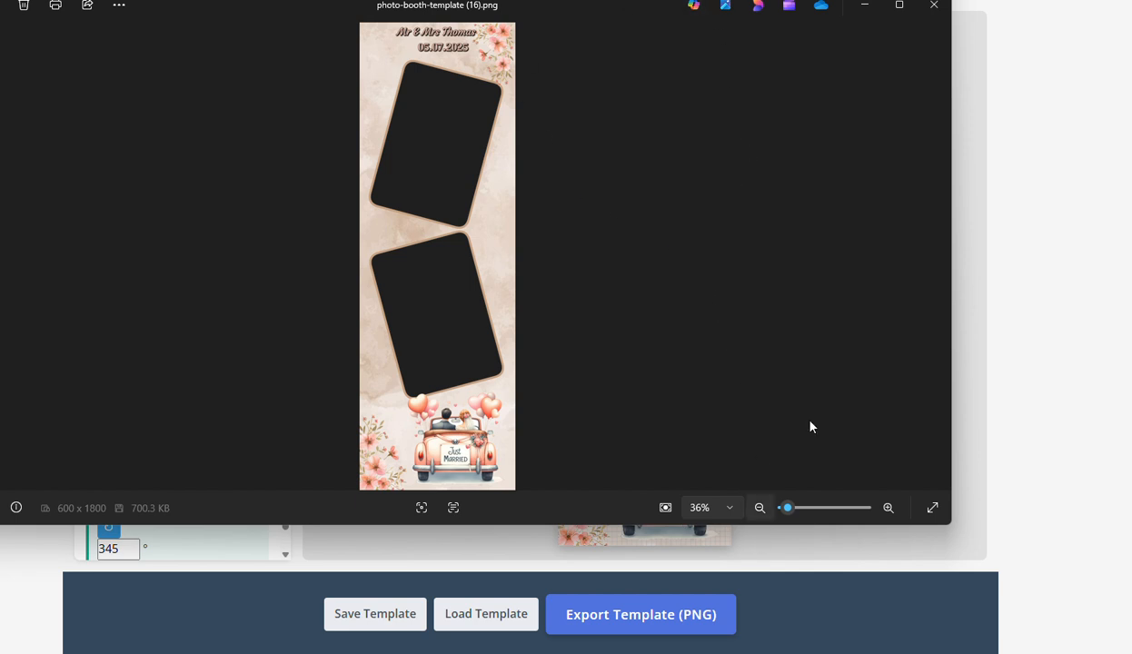
{"action": "left_click", "coordinate": [934, 4]}
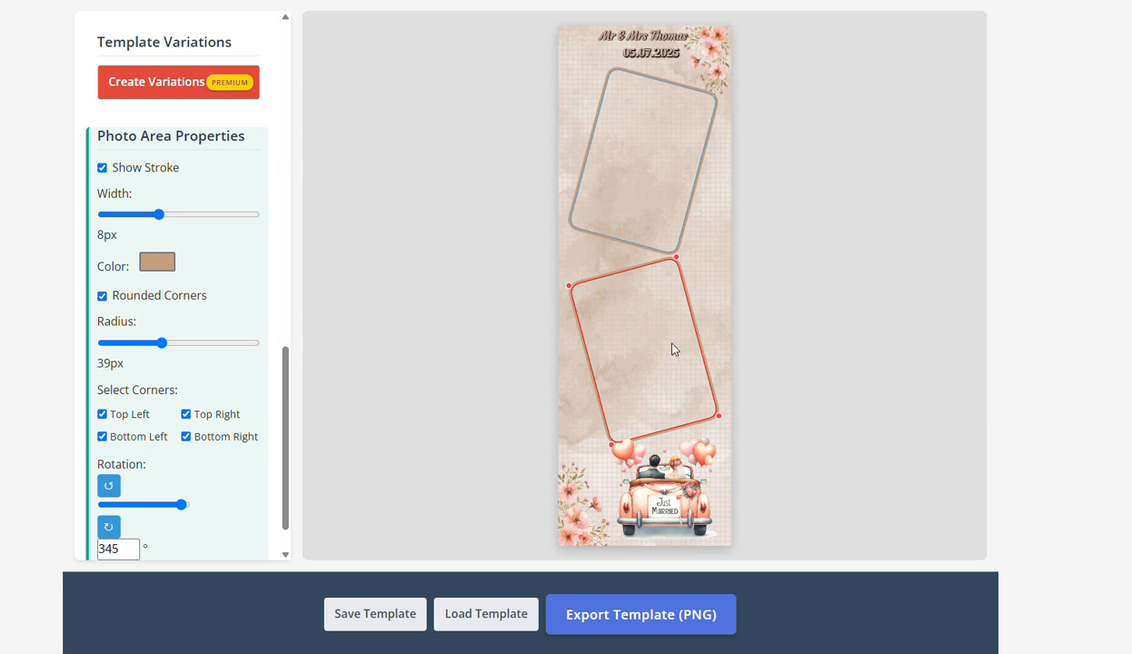
Review the Standard, Premium and Yearly Premium plans on the Template Hub pricing page, and return to the template designer.
{"action": "scroll", "coordinate": [263, 205], "scroll_direction": "up", "scroll_amount": 1}
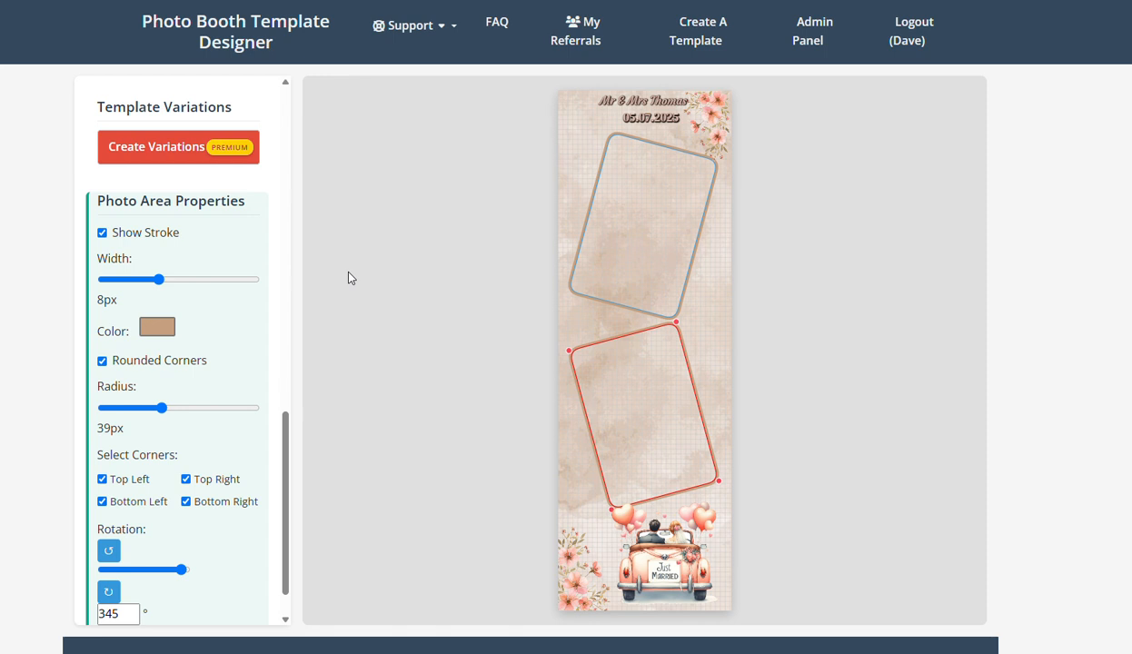
{"action": "scroll", "coordinate": [227, 241], "scroll_direction": "up", "scroll_amount": 1}
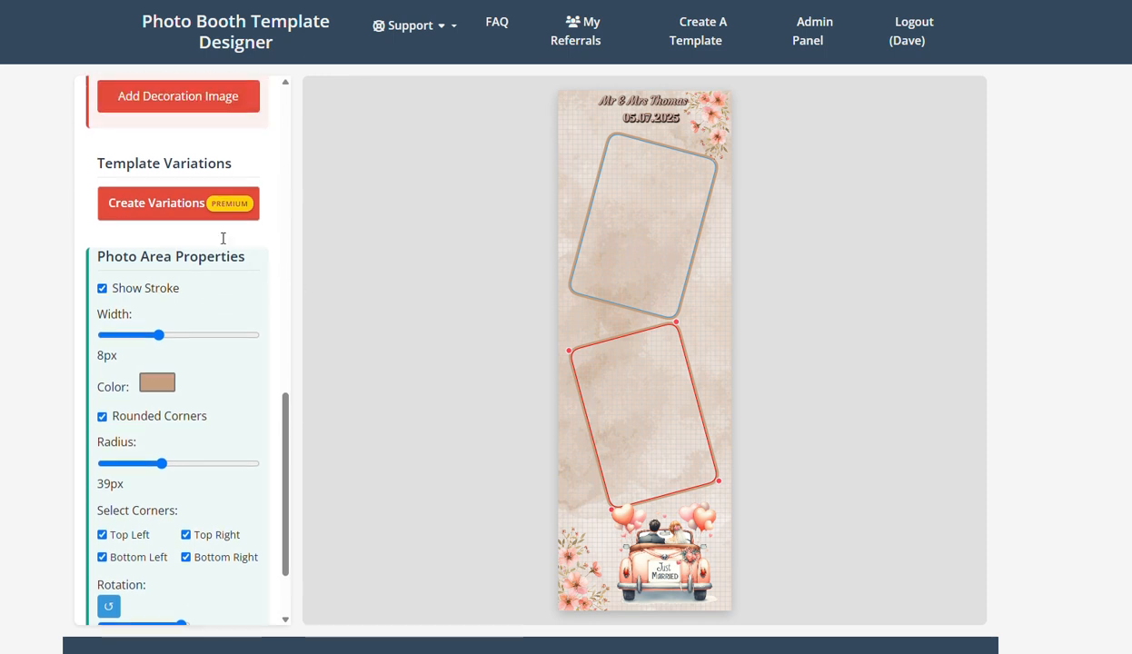
{"action": "scroll", "coordinate": [222, 241], "scroll_direction": "up", "scroll_amount": 5}
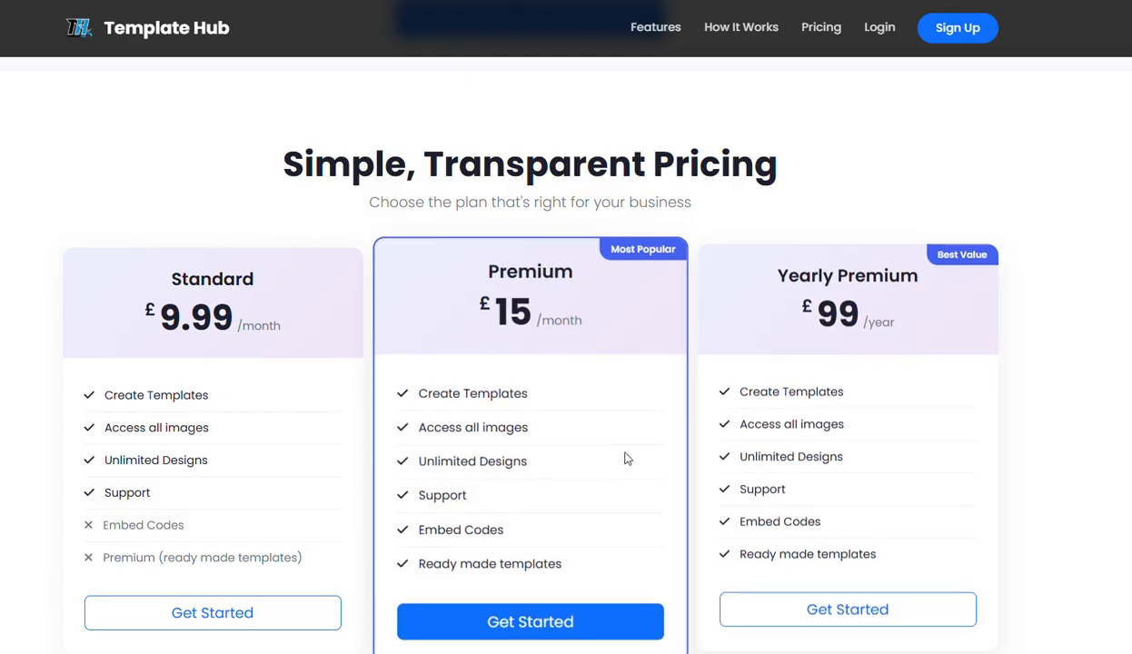
{"action": "scroll", "coordinate": [627, 457], "scroll_direction": "down", "scroll_amount": 1}
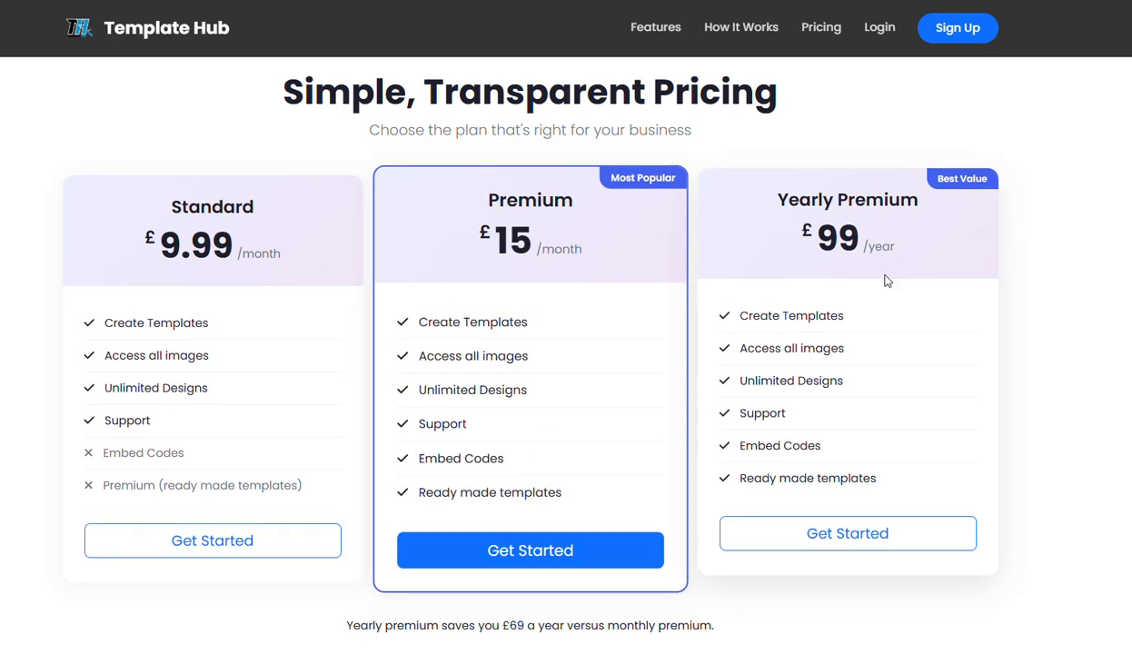
{"action": "scroll", "coordinate": [864, 292], "scroll_direction": "up", "scroll_amount": 2}
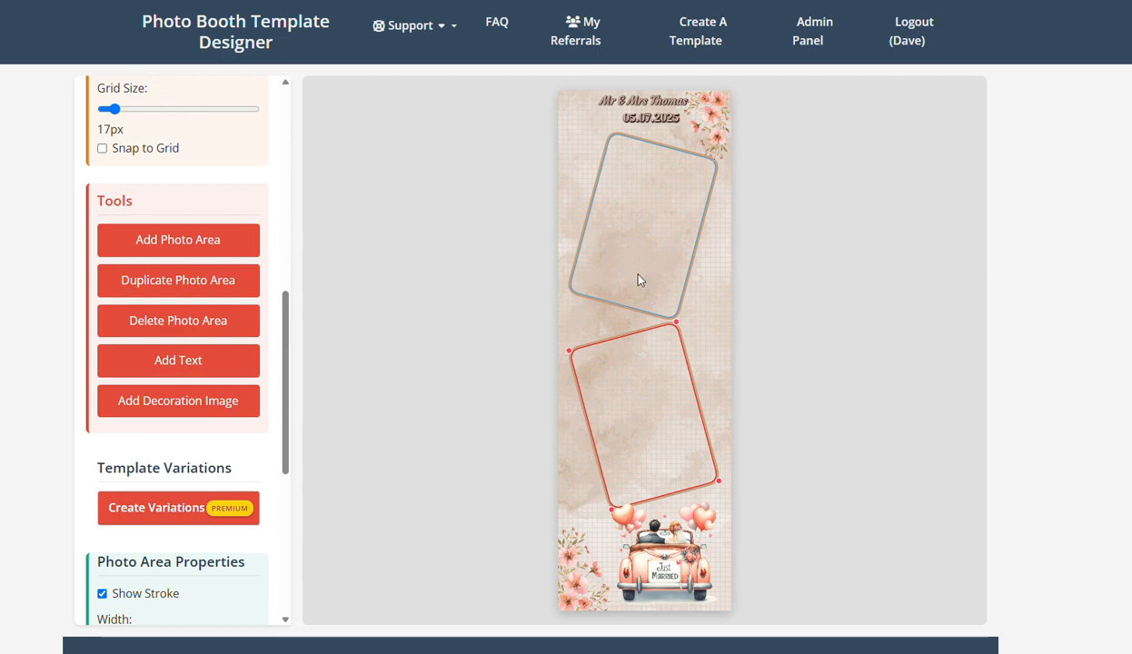
Open the My Referrals page and copy the account's referral link.
{"action": "left_click", "coordinate": [583, 40]}
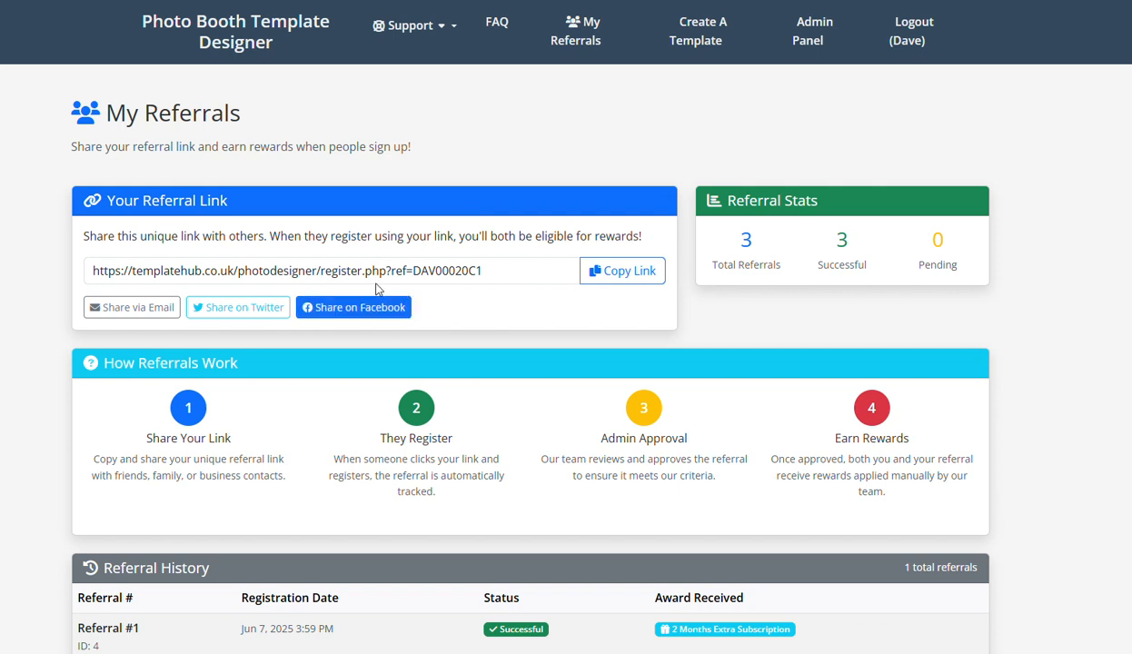
{"action": "left_click", "coordinate": [625, 271]}
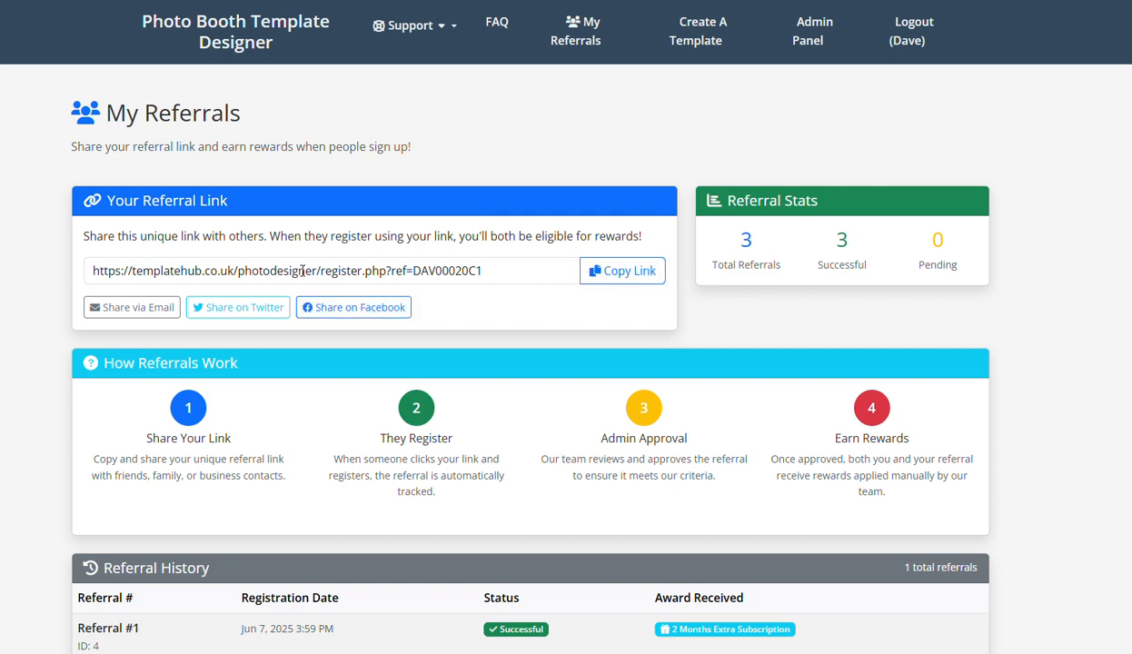